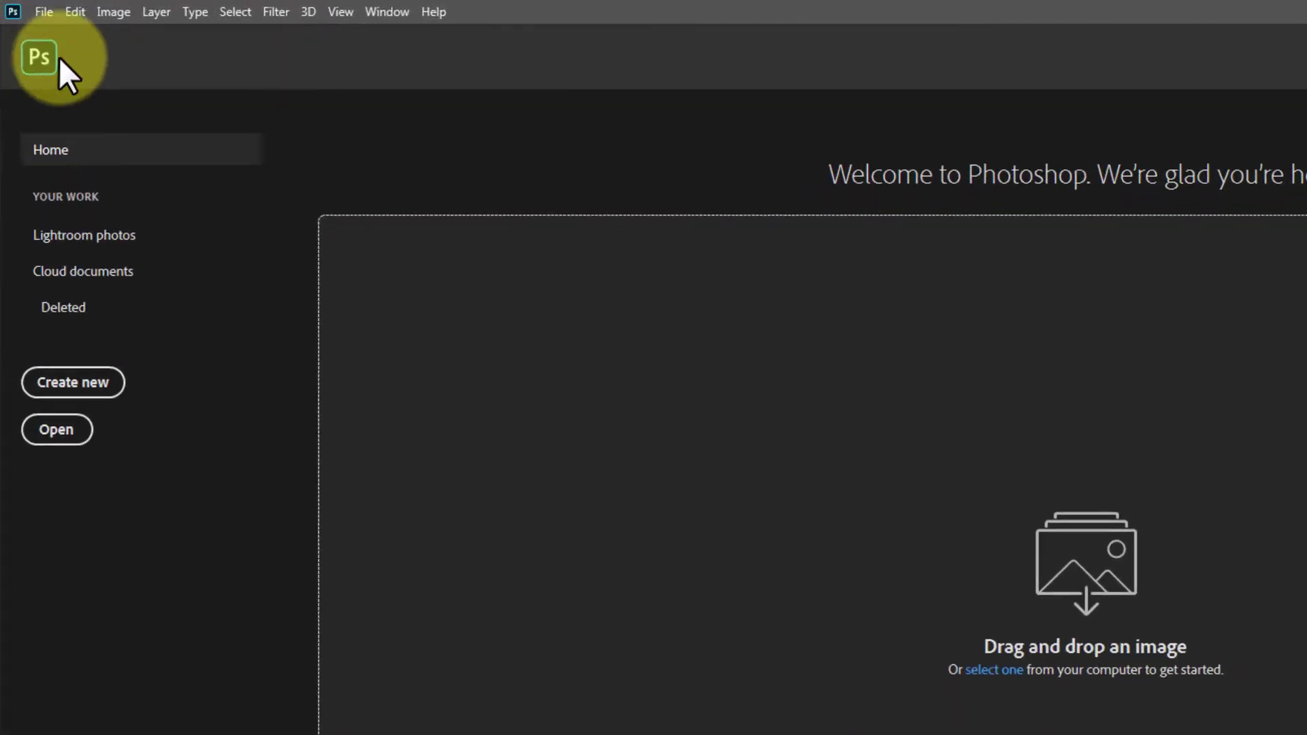
Step: Start a new document from the recent 1280 x 720 px preset, keeping the width at 1280 and height at 720 pixels
left_click(47, 12)
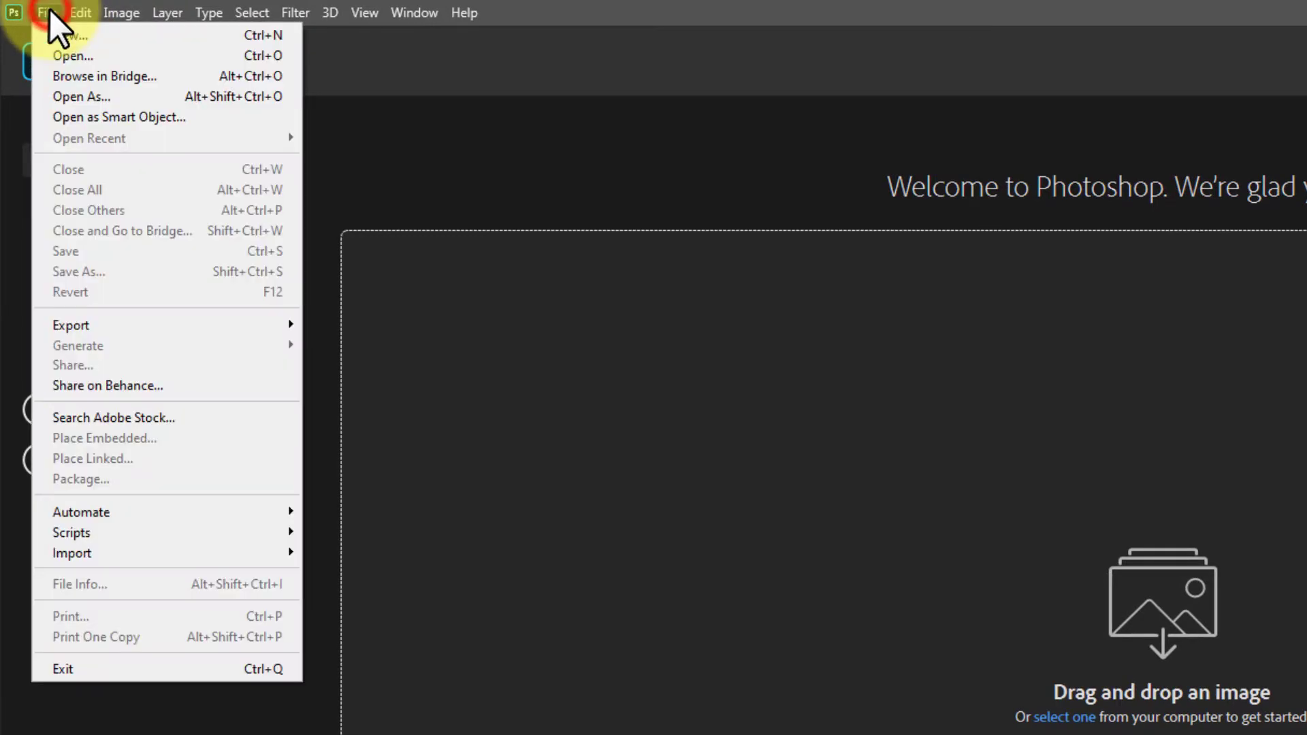
left_click(64, 40)
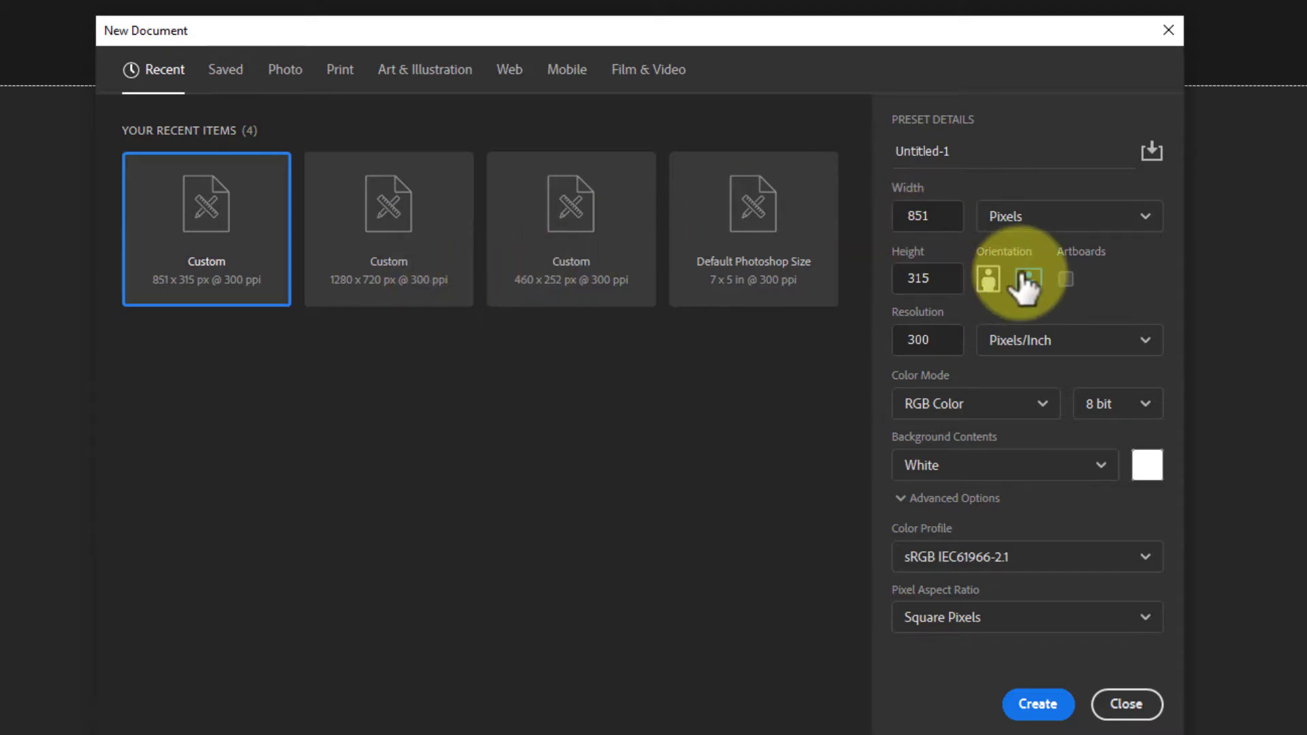
left_click(381, 299)
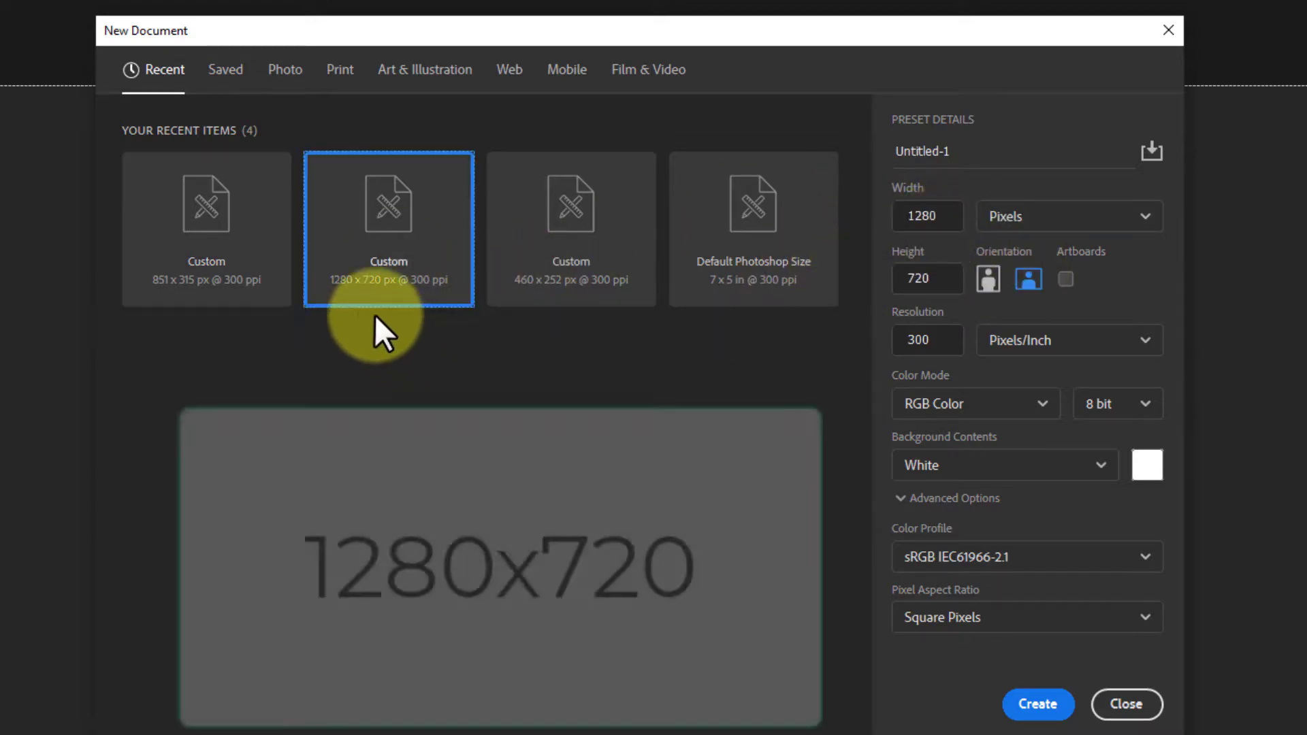
left_click_drag(942, 216, 900, 218)
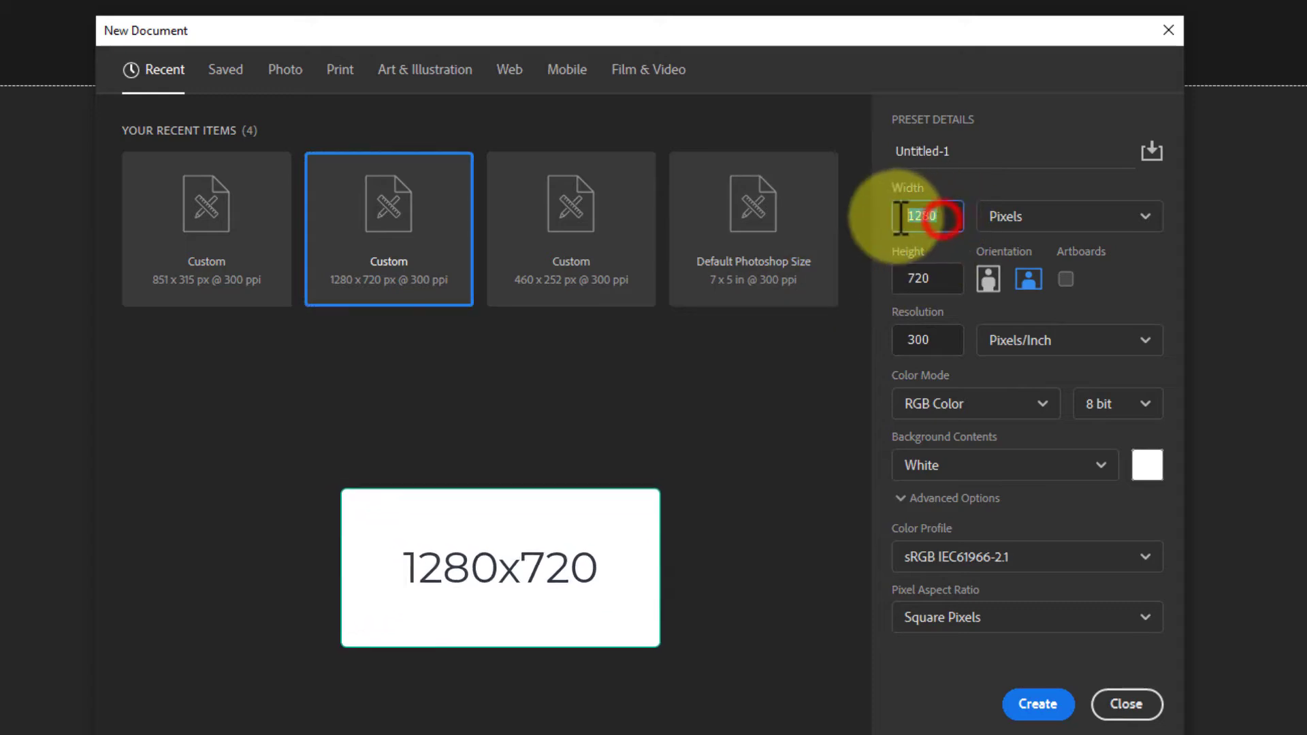
left_click(949, 221)
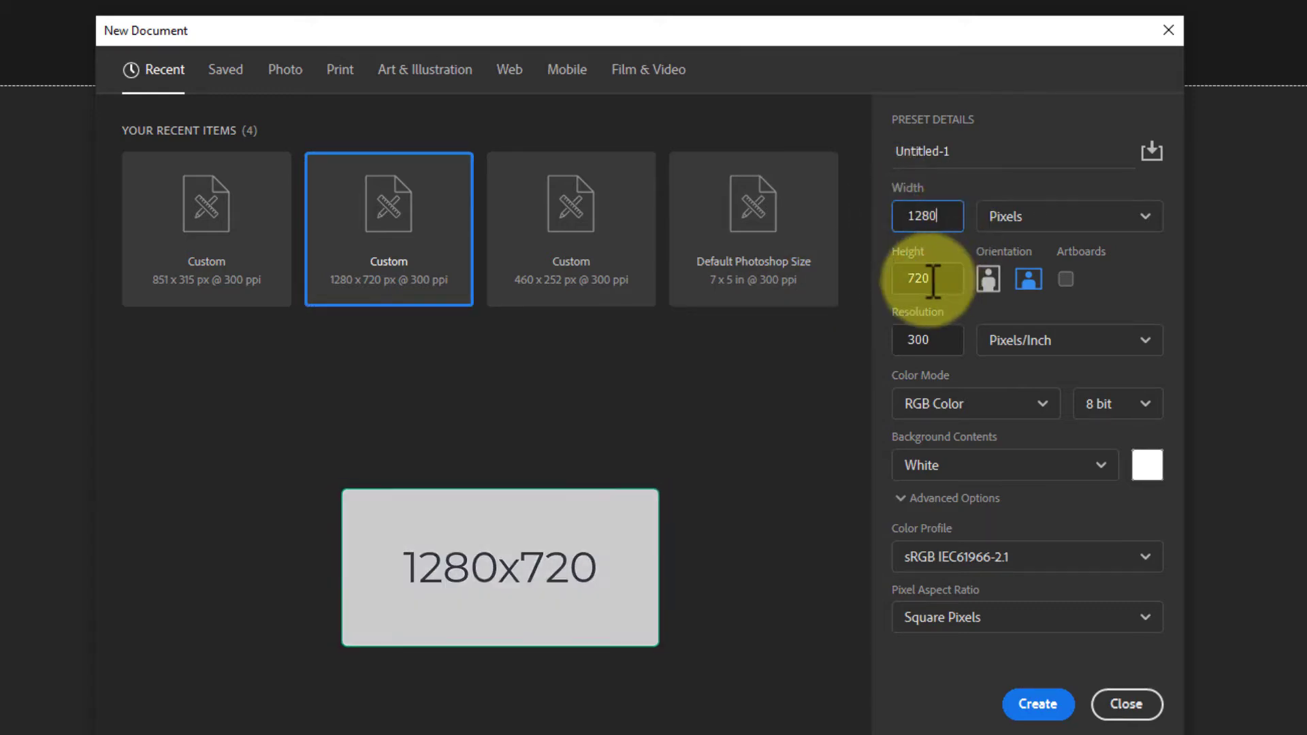
left_click_drag(934, 279, 909, 279)
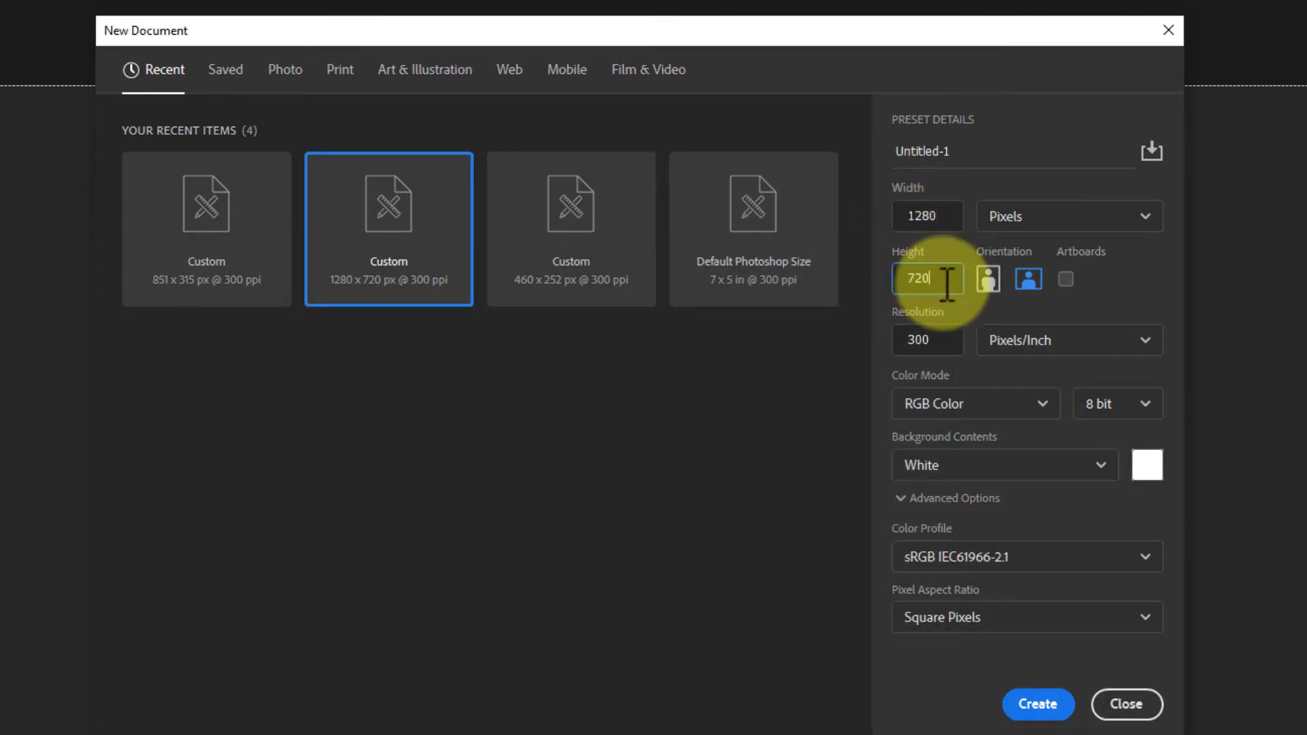
Step: Set the resolution to 300 pixels/inch, keep RGB Color at 8 bit, and create the document
left_click_drag(927, 341, 909, 339)
type("300")
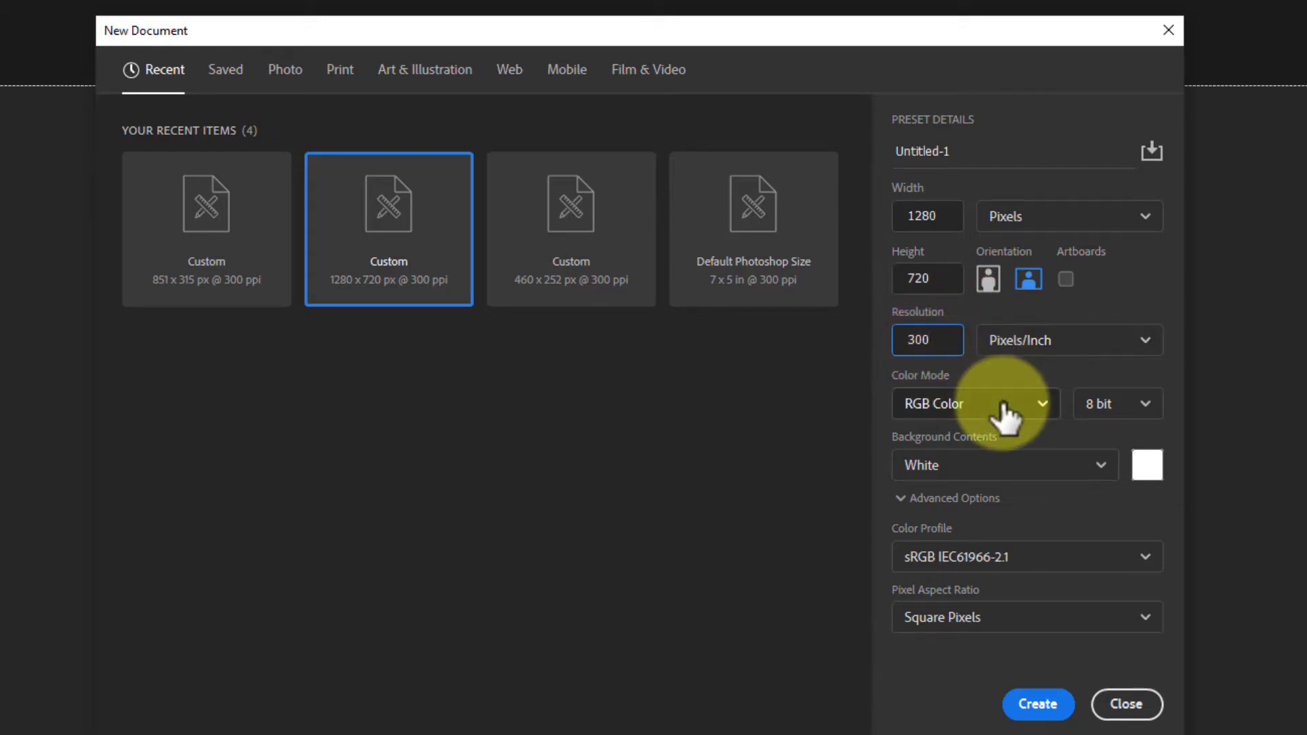
left_click(1113, 406)
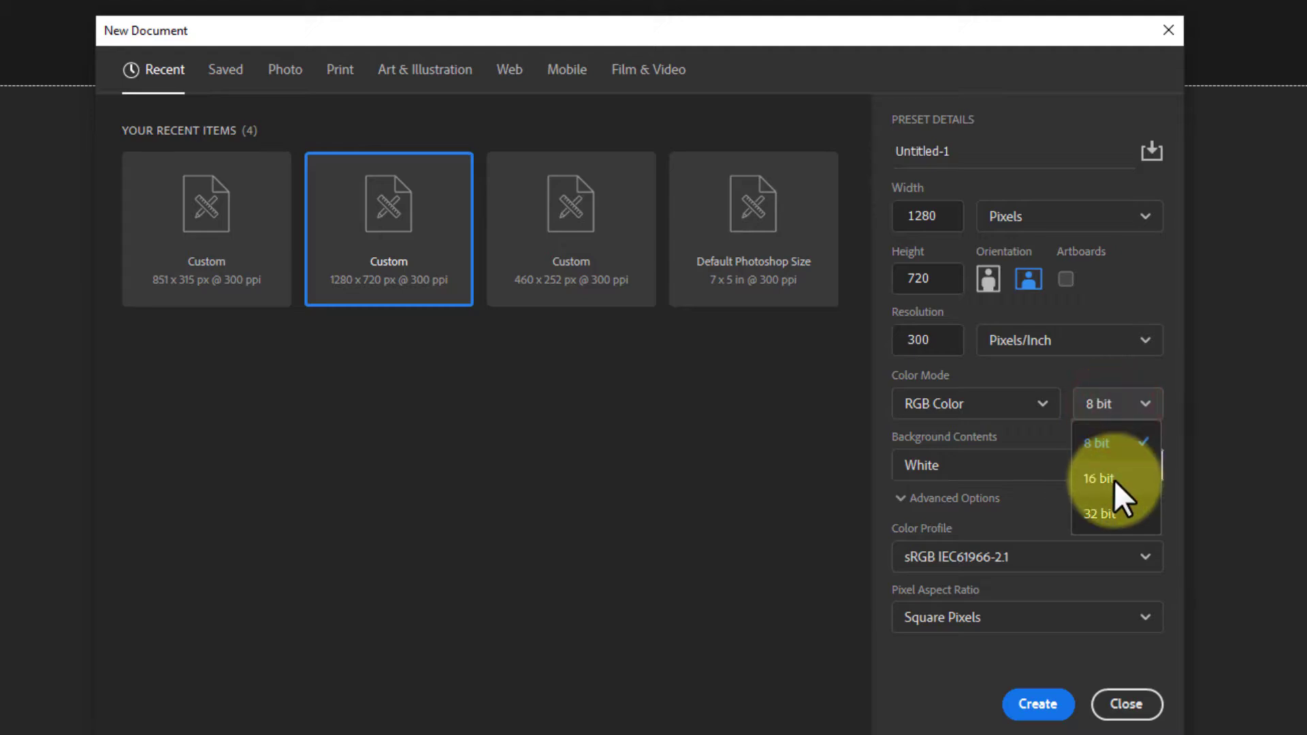
left_click(1100, 441)
left_click(1119, 401)
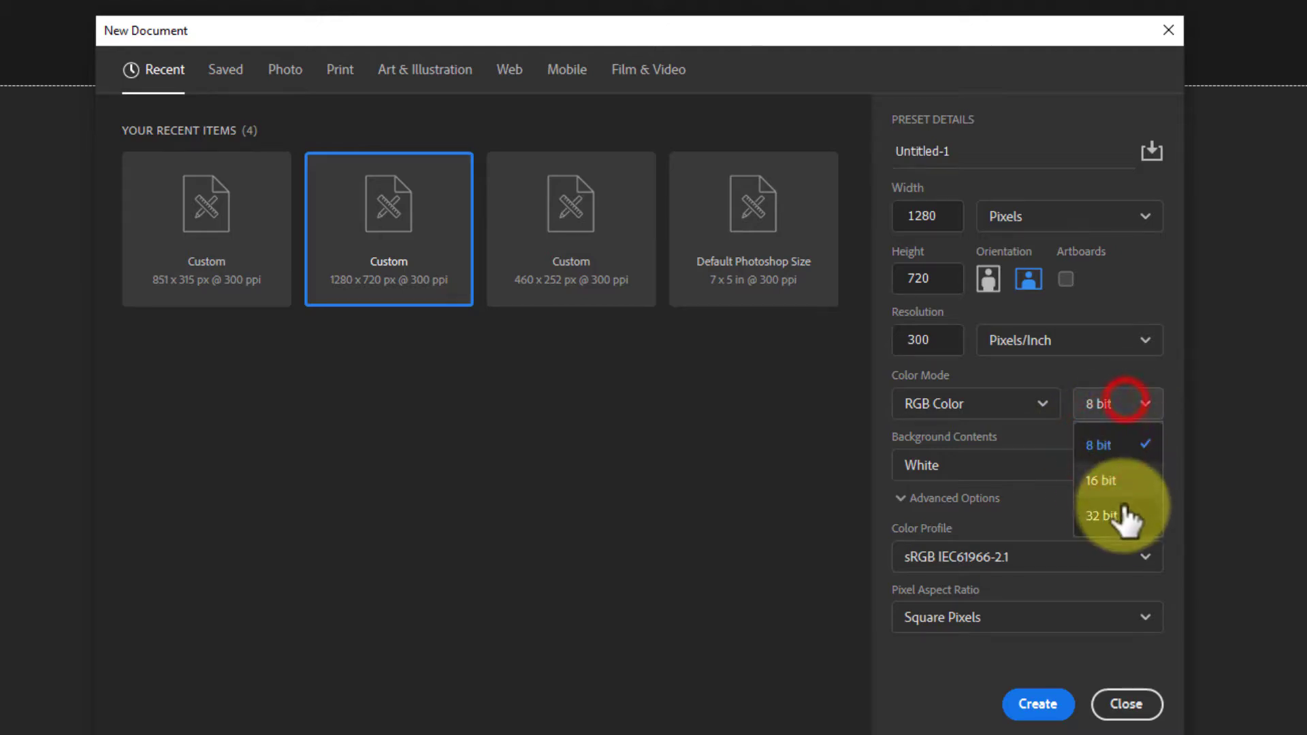
left_click(1108, 400)
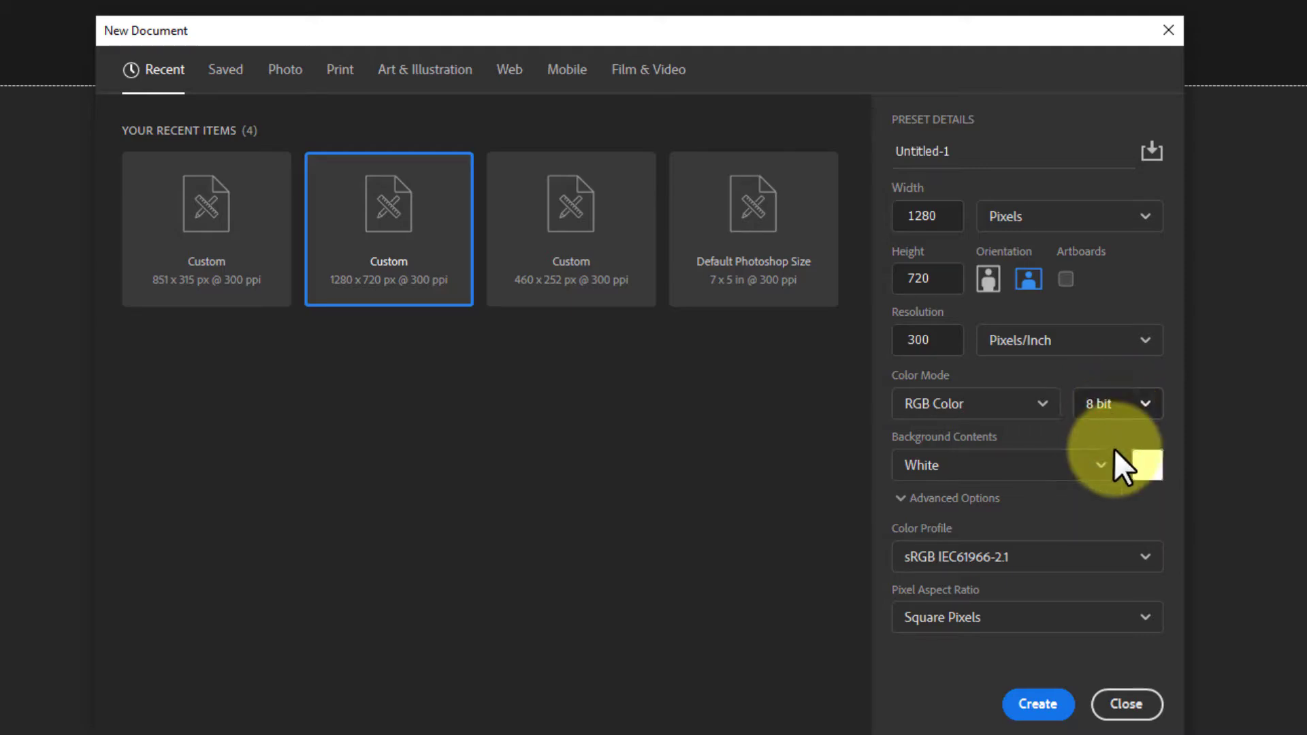
left_click(1034, 705)
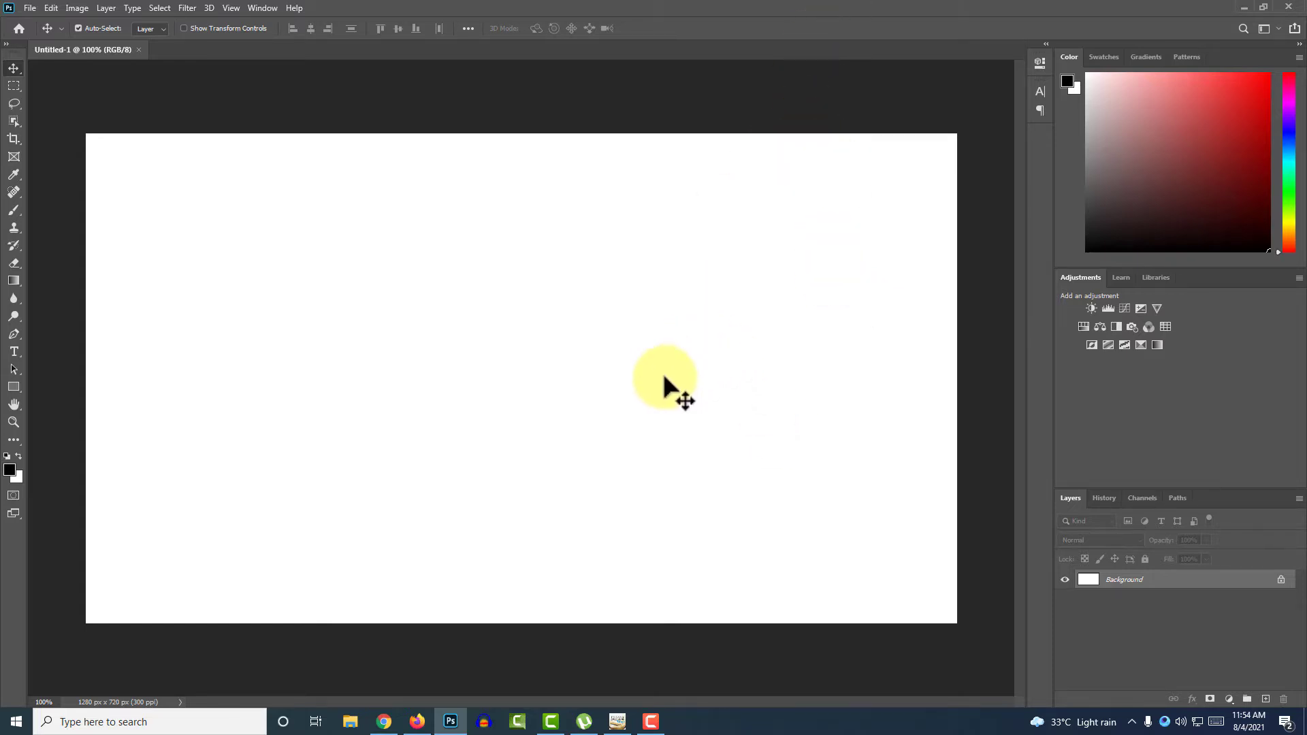
Step: Switch to Chrome and open freepik.com
left_click(387, 718)
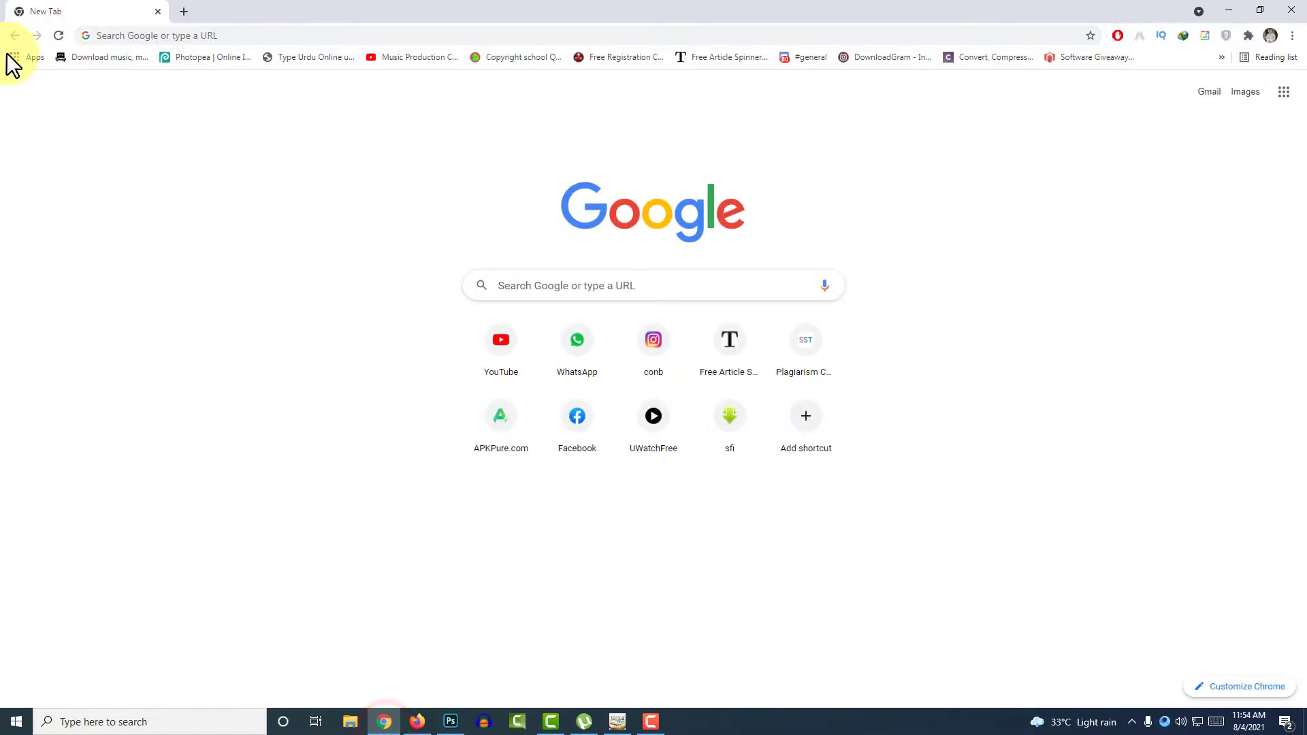
left_click(212, 36)
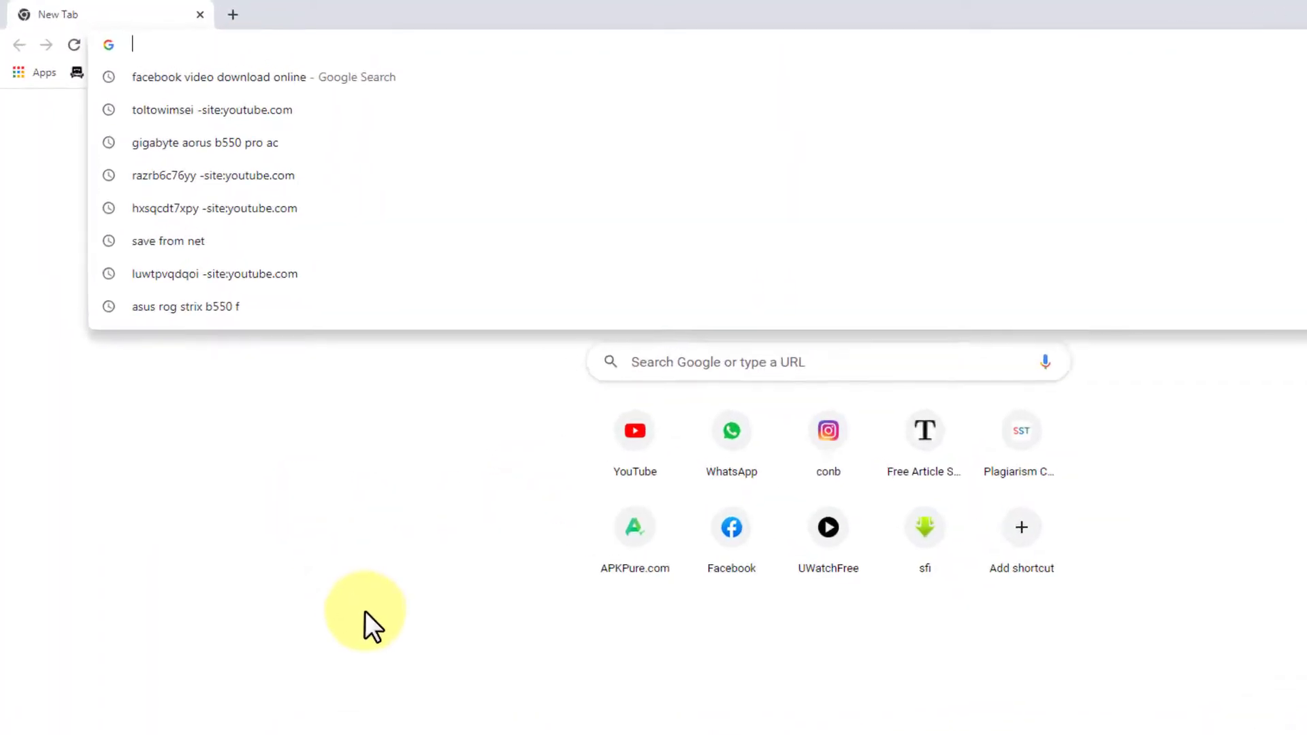
type("freepik.com")
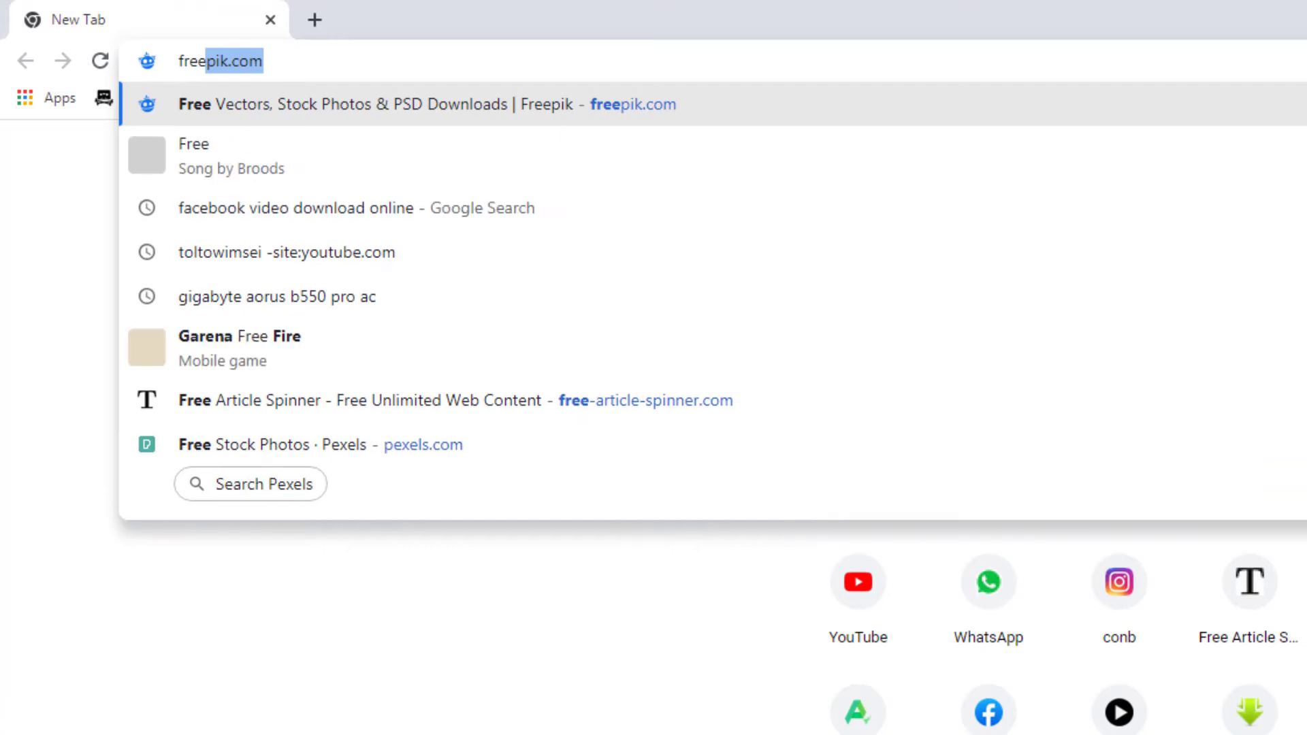
key("Right")
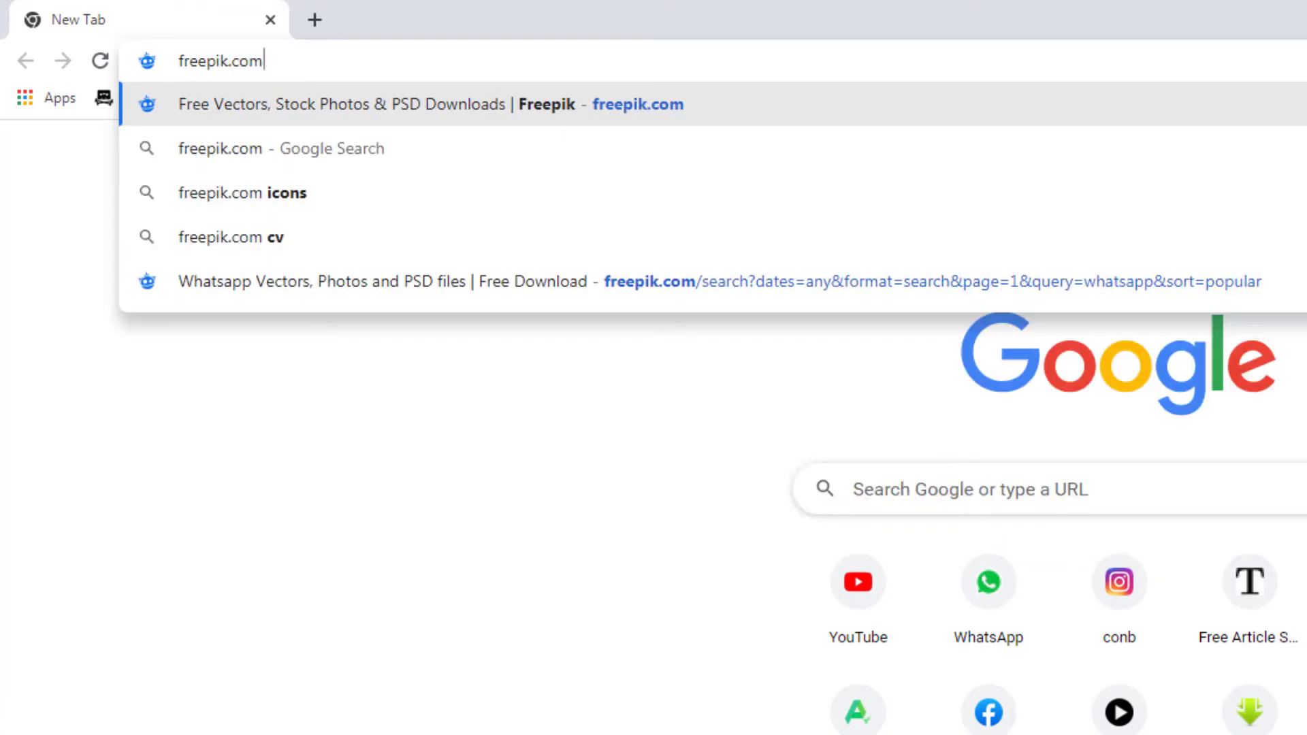
key("Return")
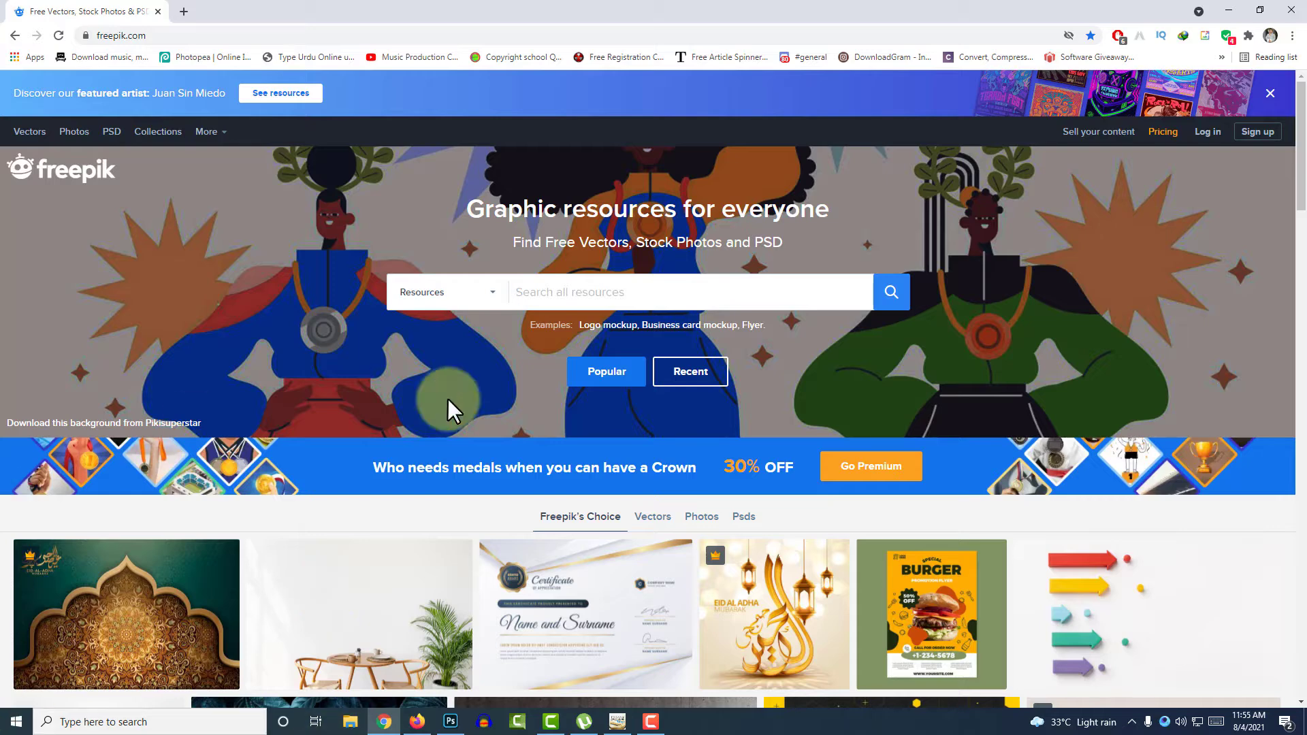
Step: Search Freepik for "earning" and browse the results for a photo of a man holding a laptop and cash
left_click(584, 298)
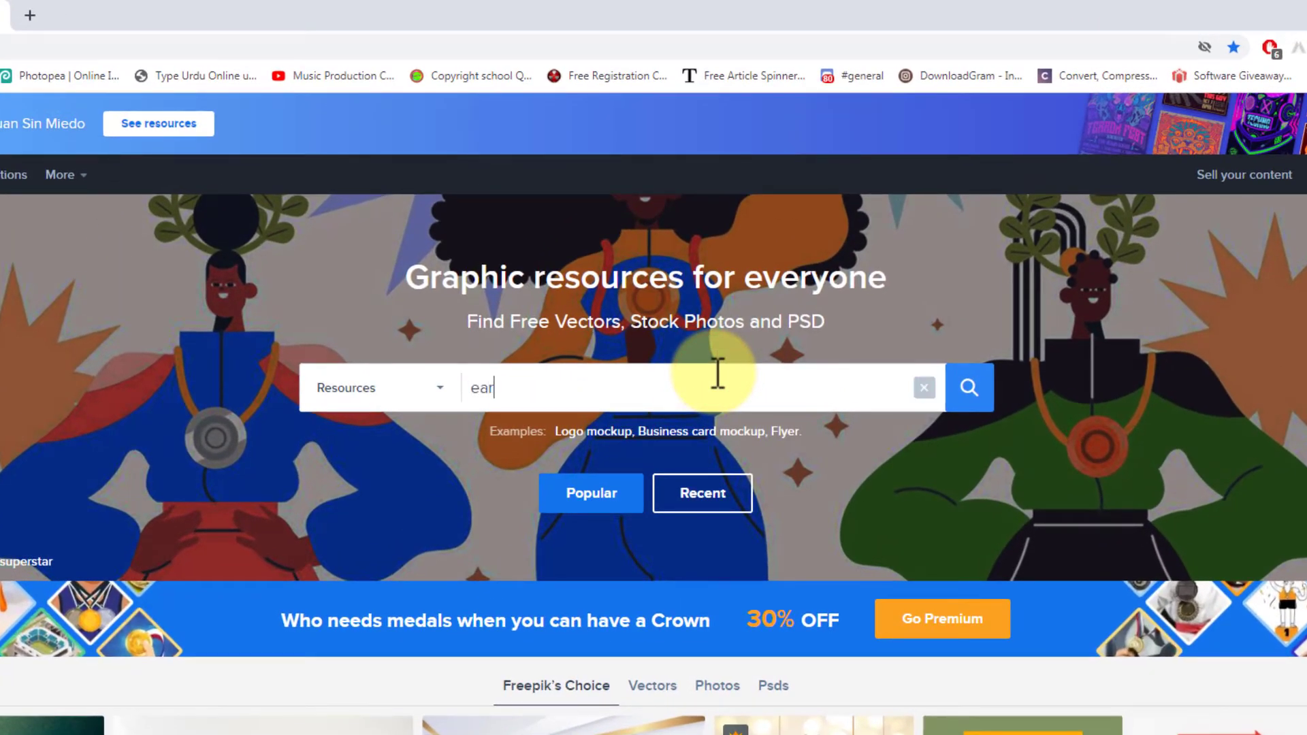
key("Return")
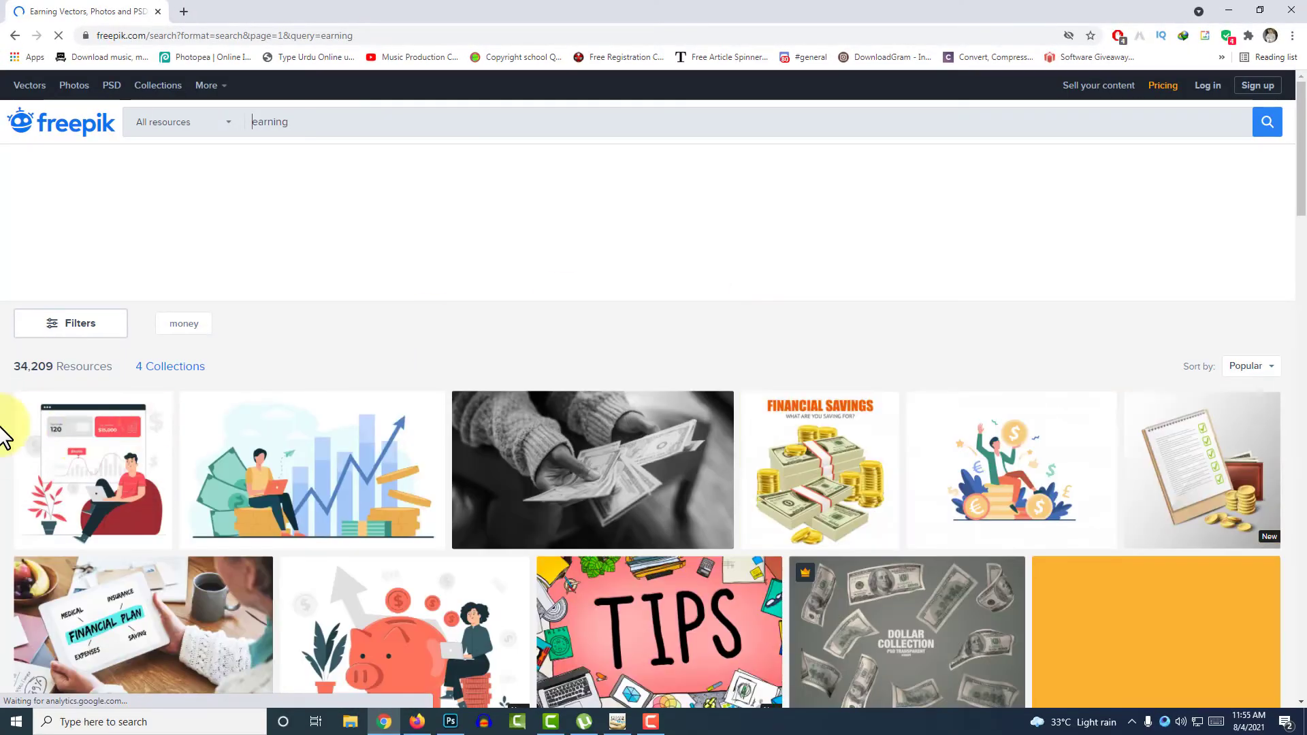
scroll(155, 302, "down", 2)
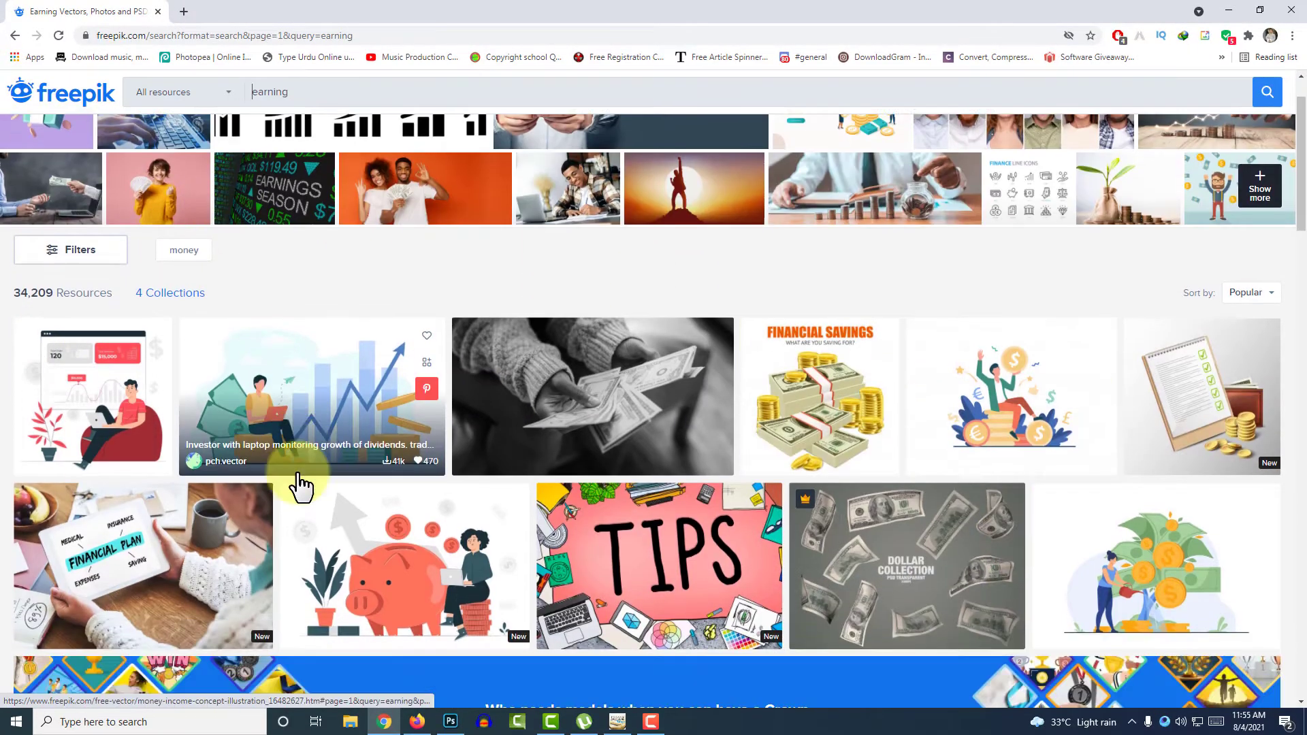
scroll(248, 423, "down", 11)
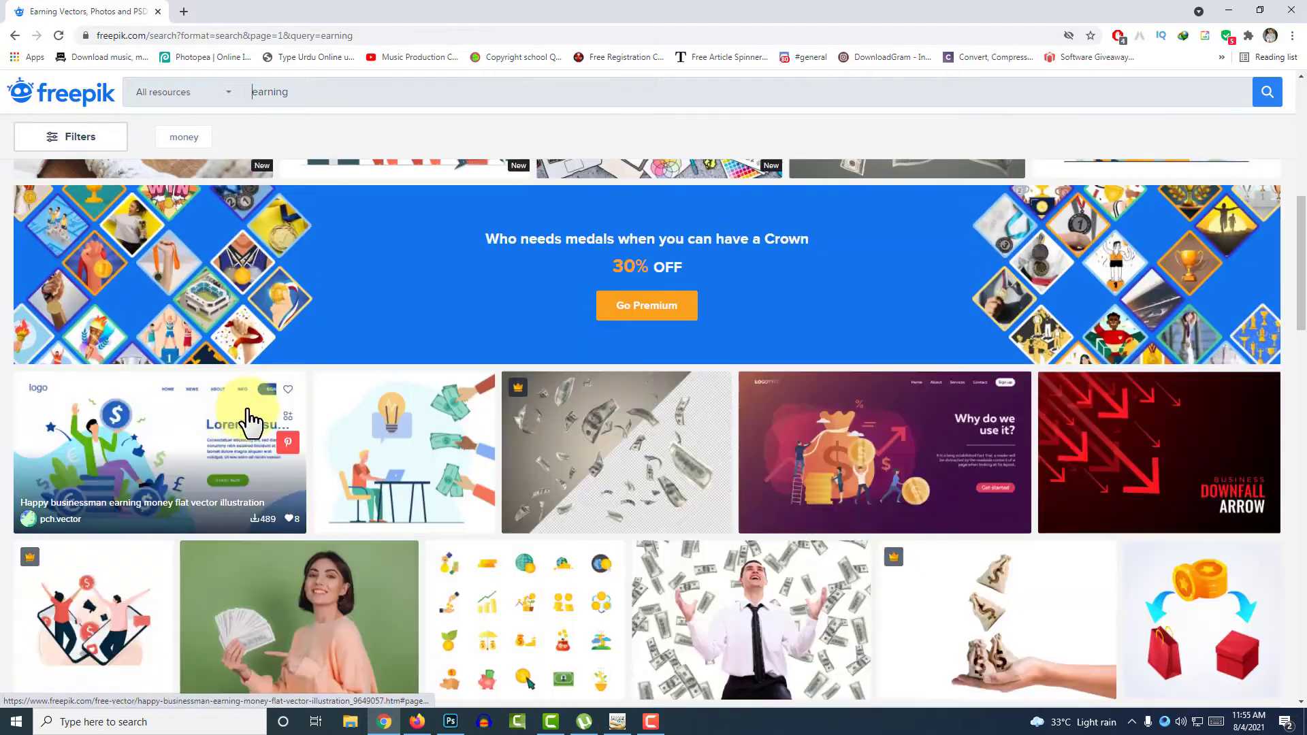
scroll(277, 417, "up", 1)
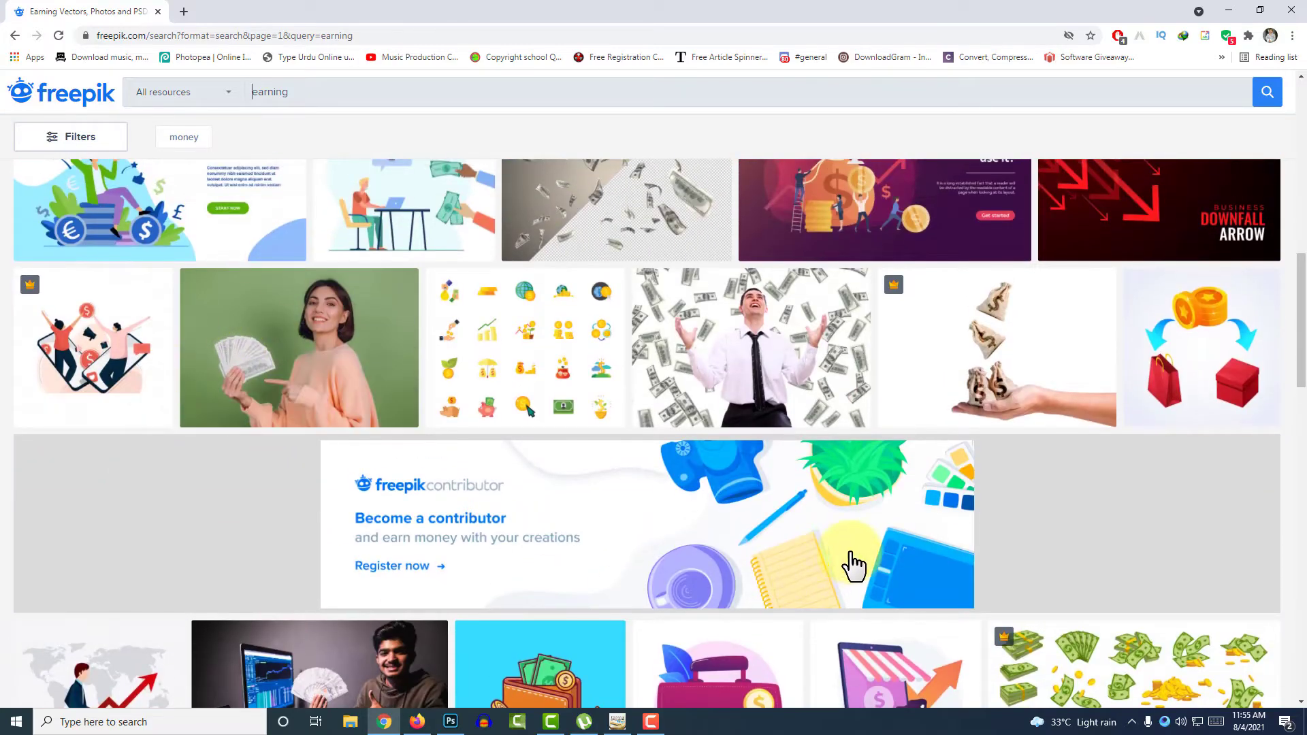
scroll(834, 524, "down", 6)
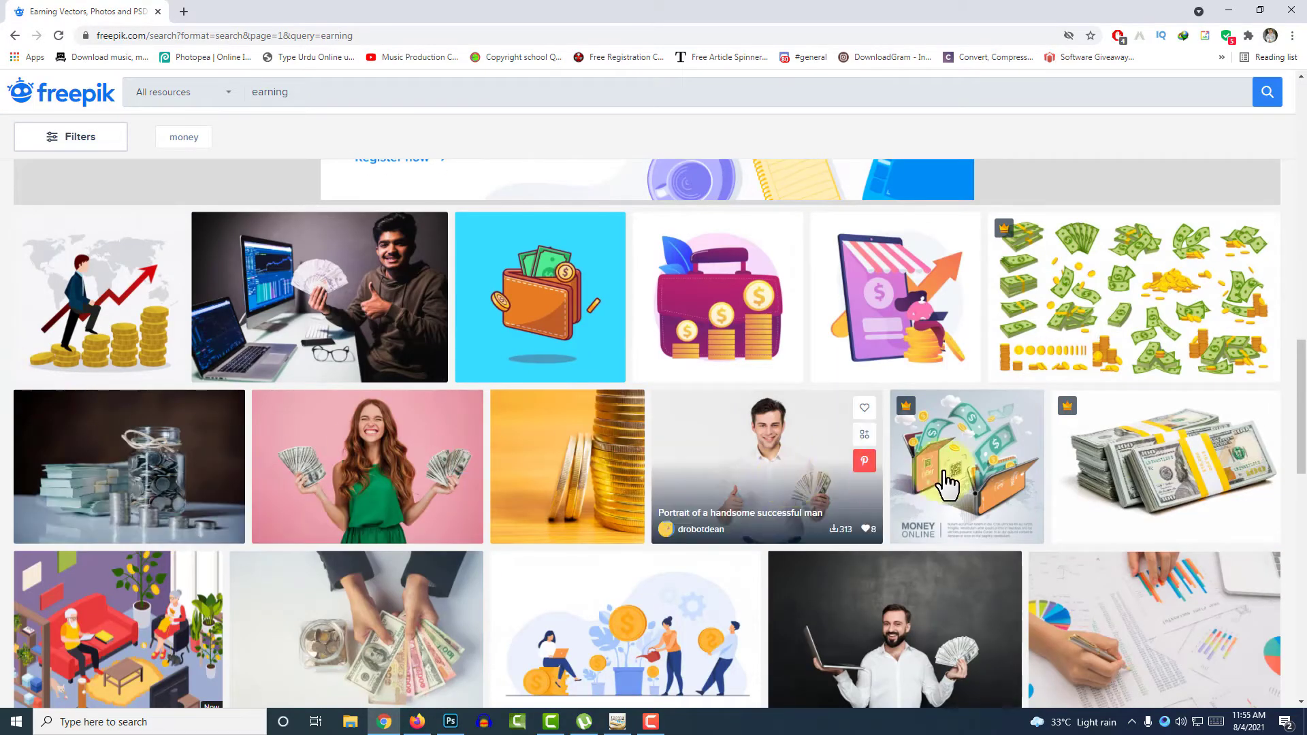
scroll(636, 365, "down", 3)
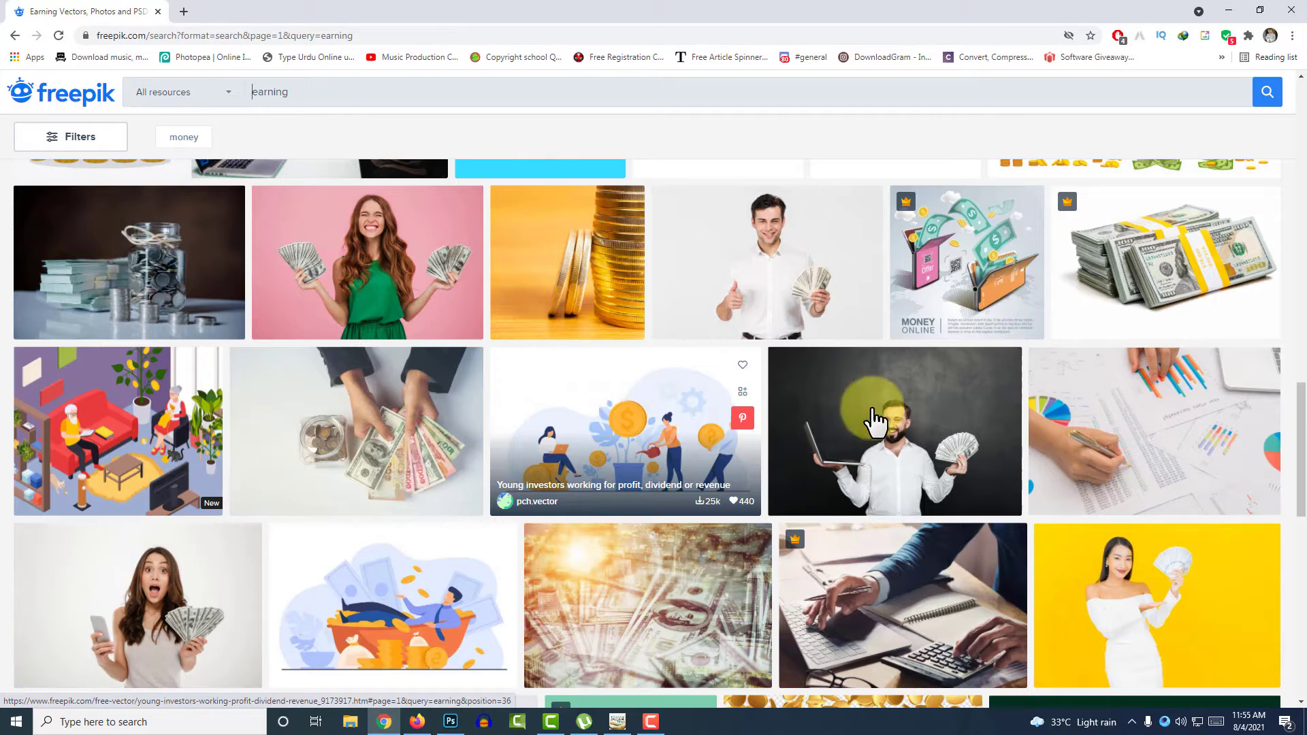
Step: Download the free photo of the man in a white shirt with laptop and dollar bills, and show the file in its folder
left_click(908, 394)
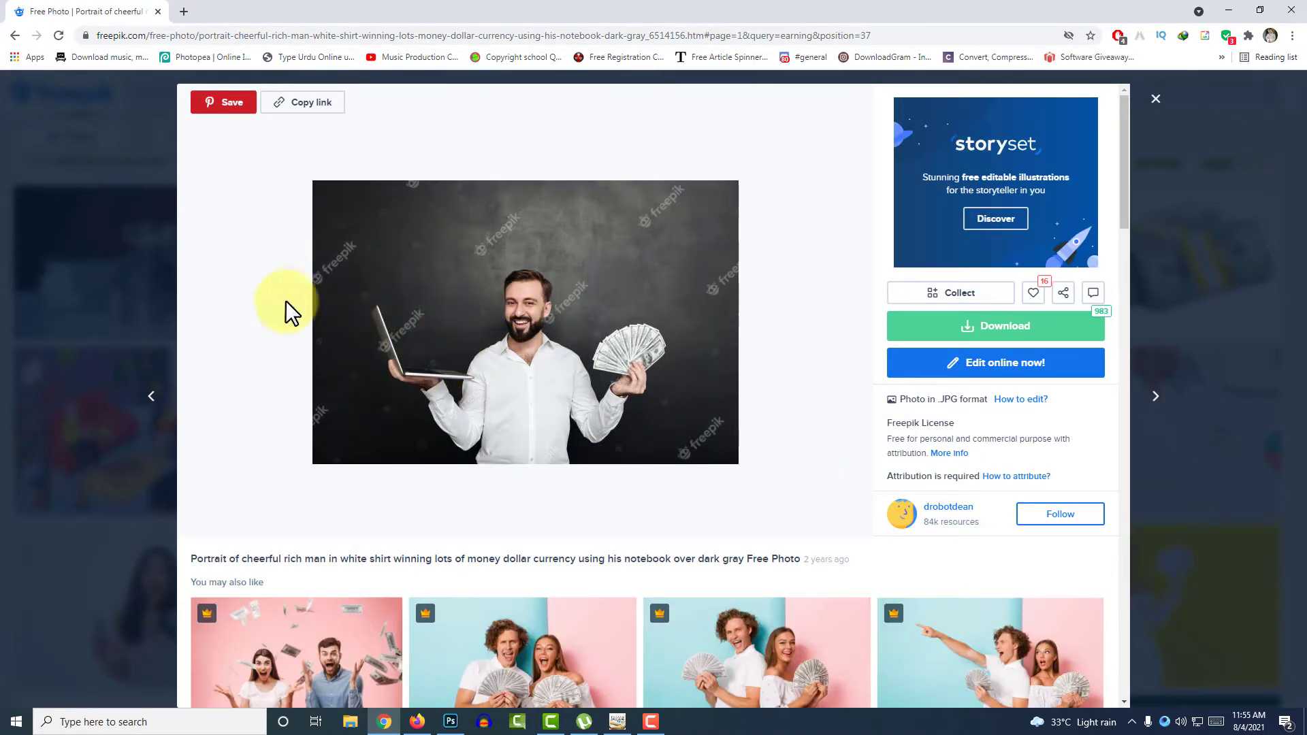
left_click(1023, 326)
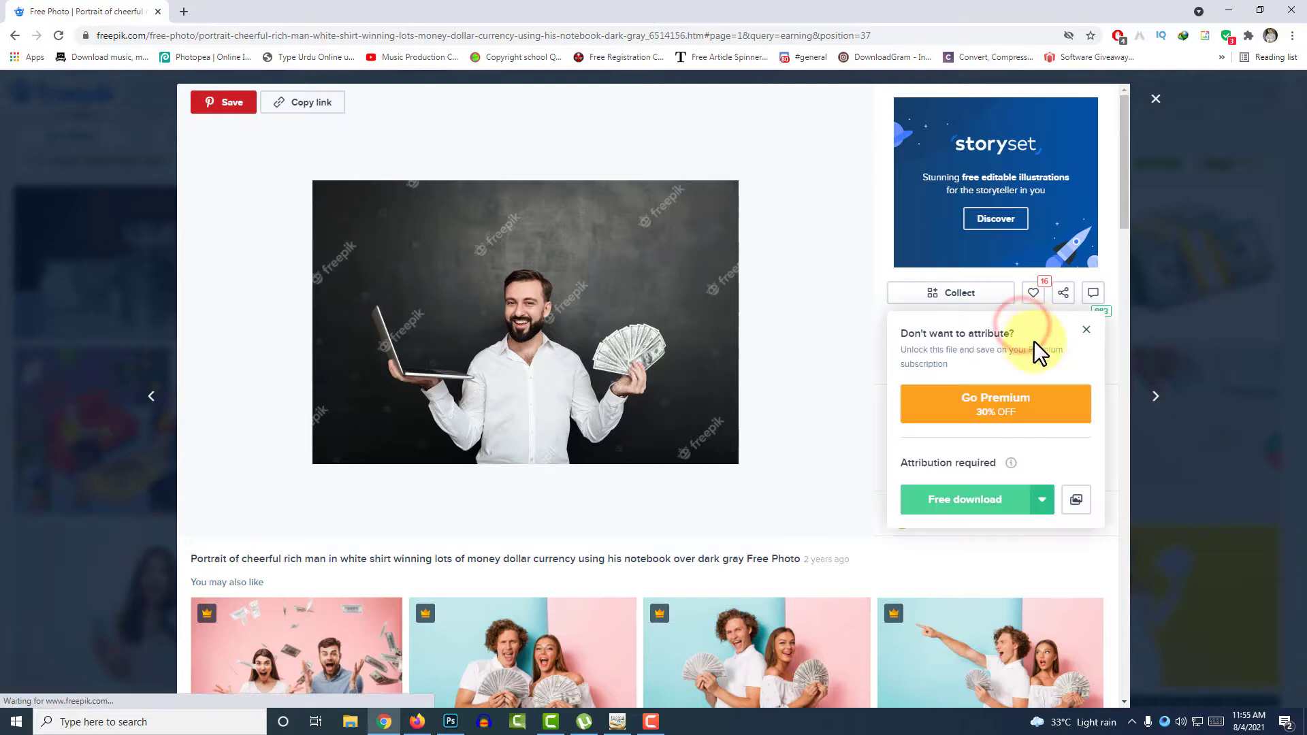
left_click(940, 496)
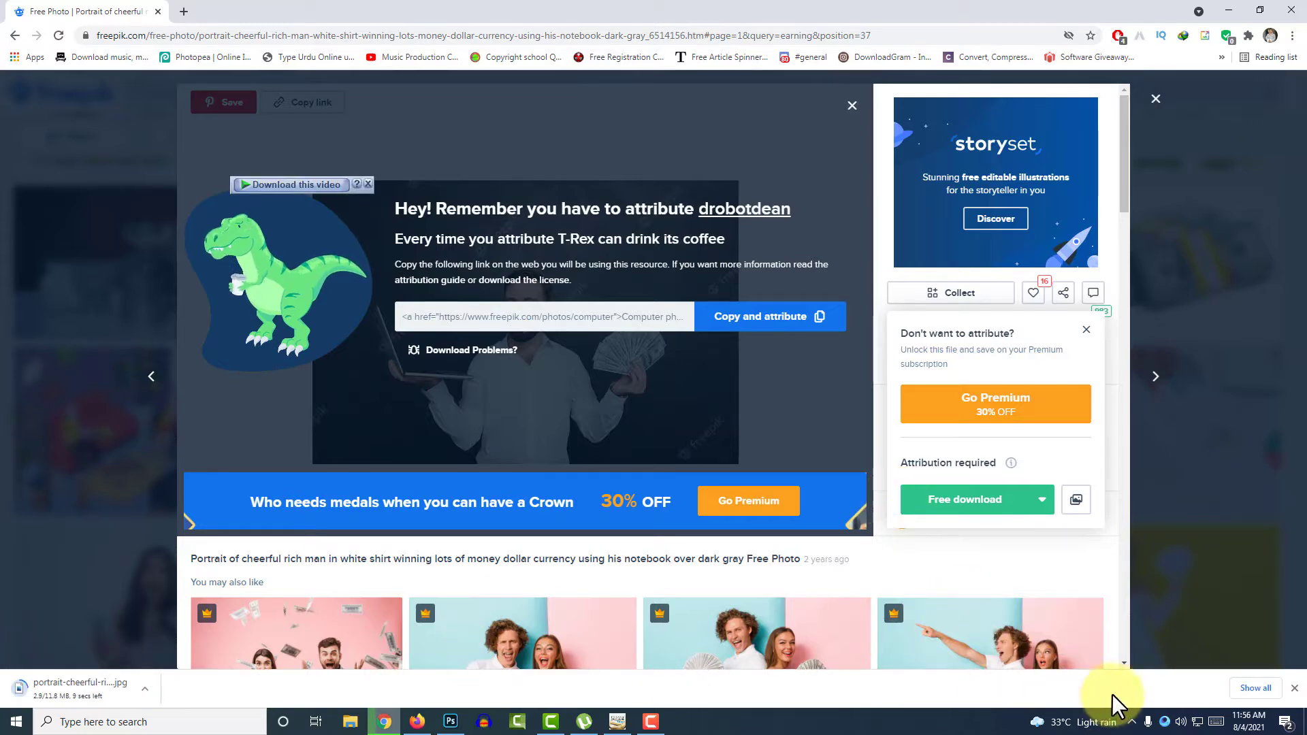
left_click(1255, 688)
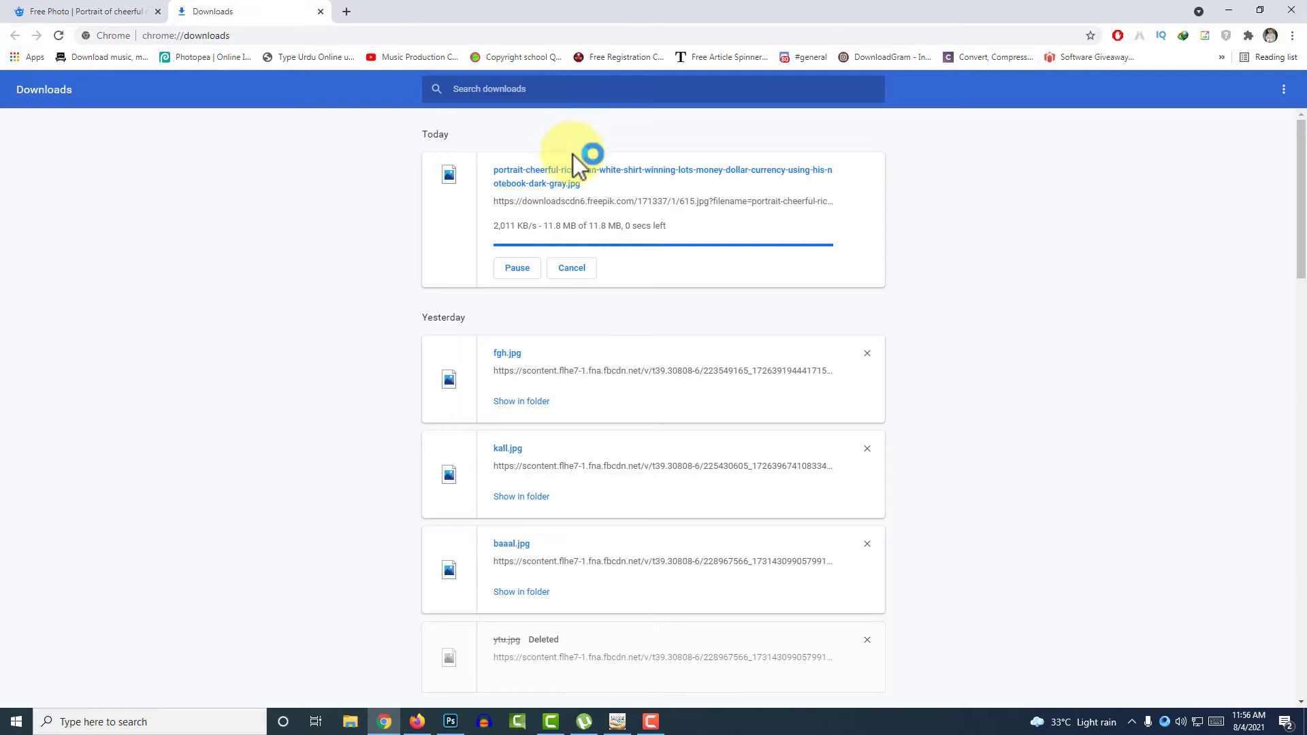
left_click(519, 231)
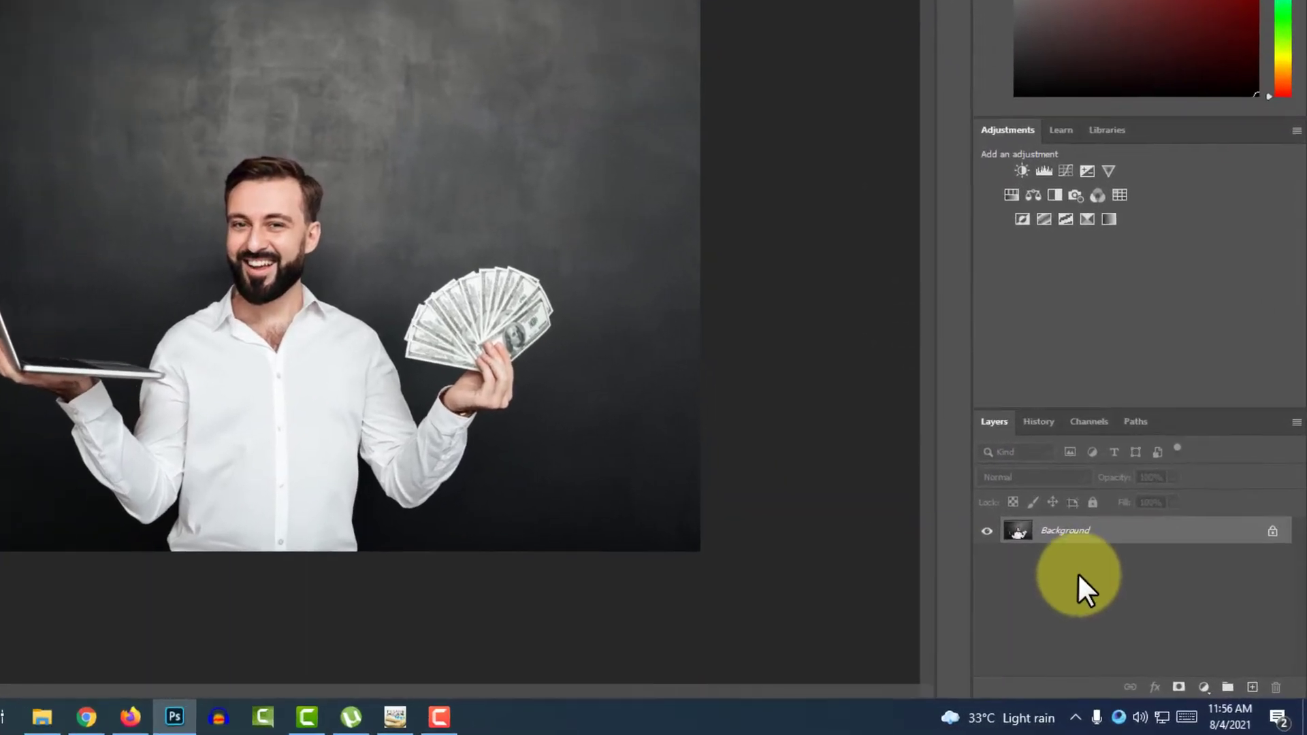
Step: Convert the photo's locked Background into a regular layer named Layer 0 and remove the backdrop around the man
double_click(1071, 525)
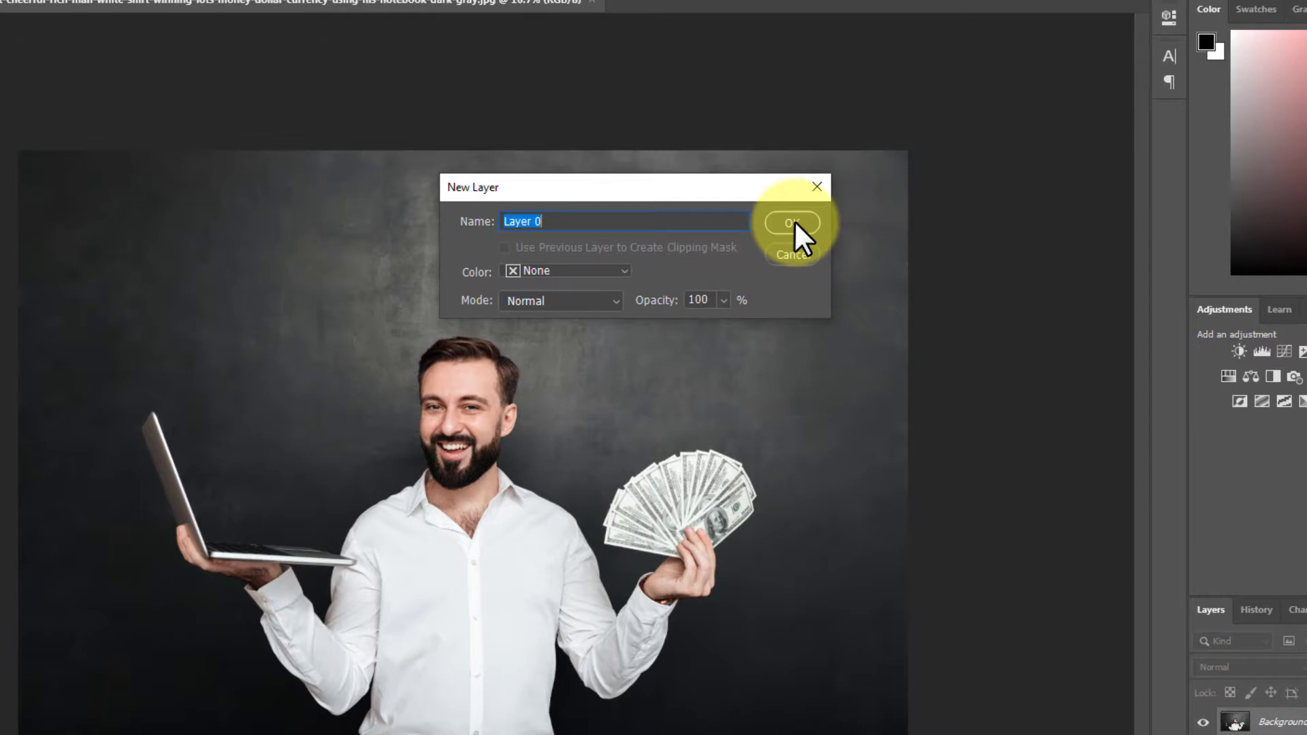
left_click(794, 219)
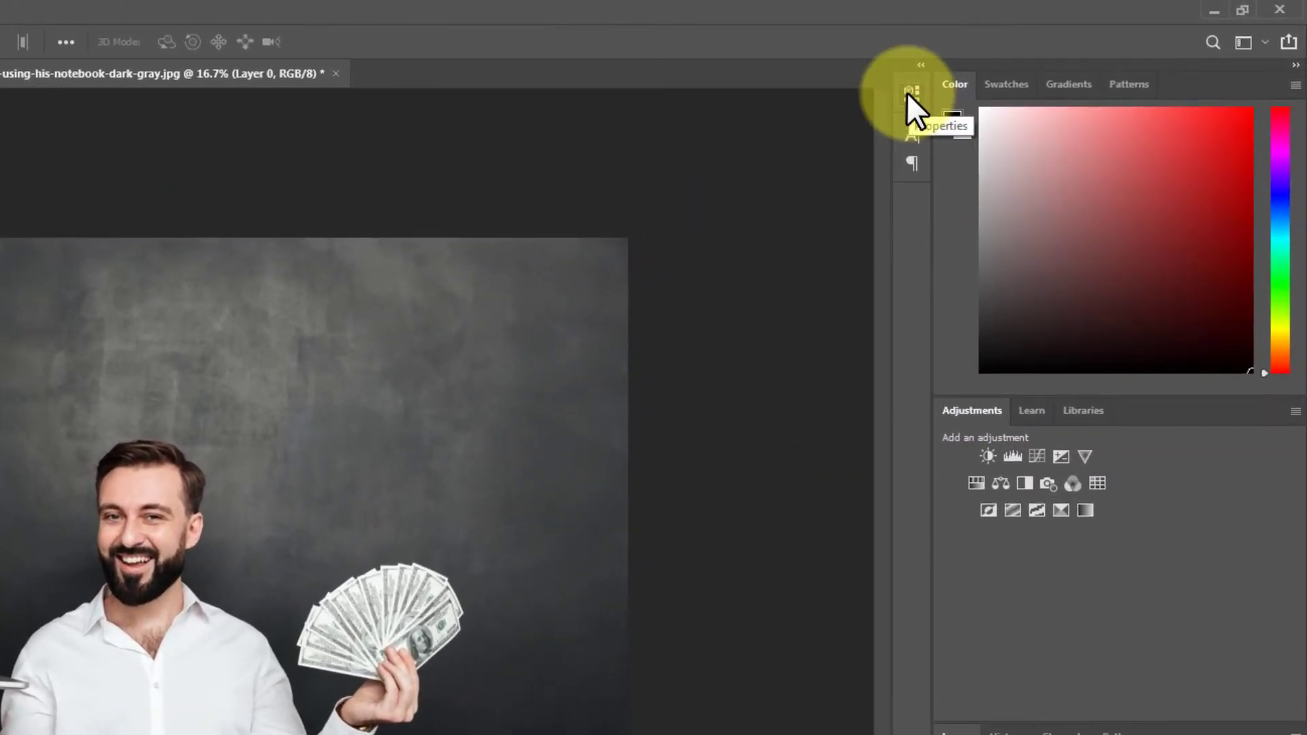
left_click(910, 92)
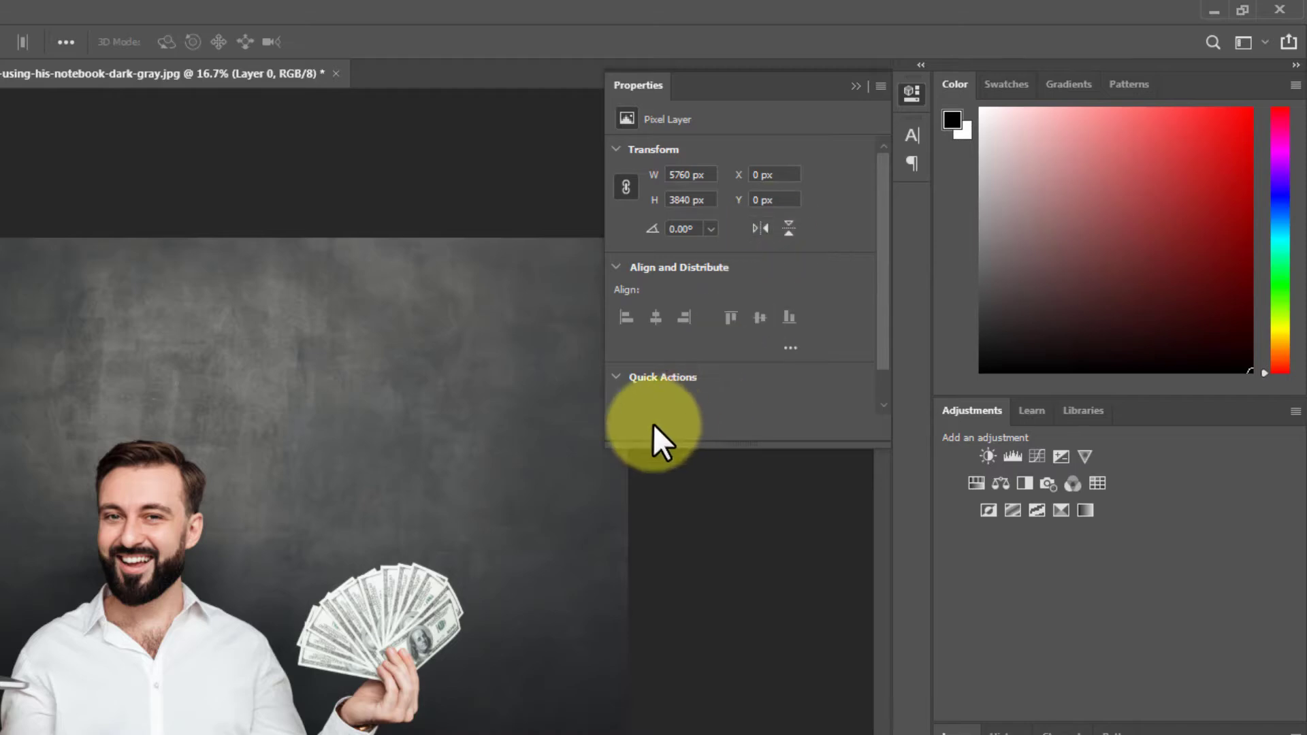
left_click(678, 380)
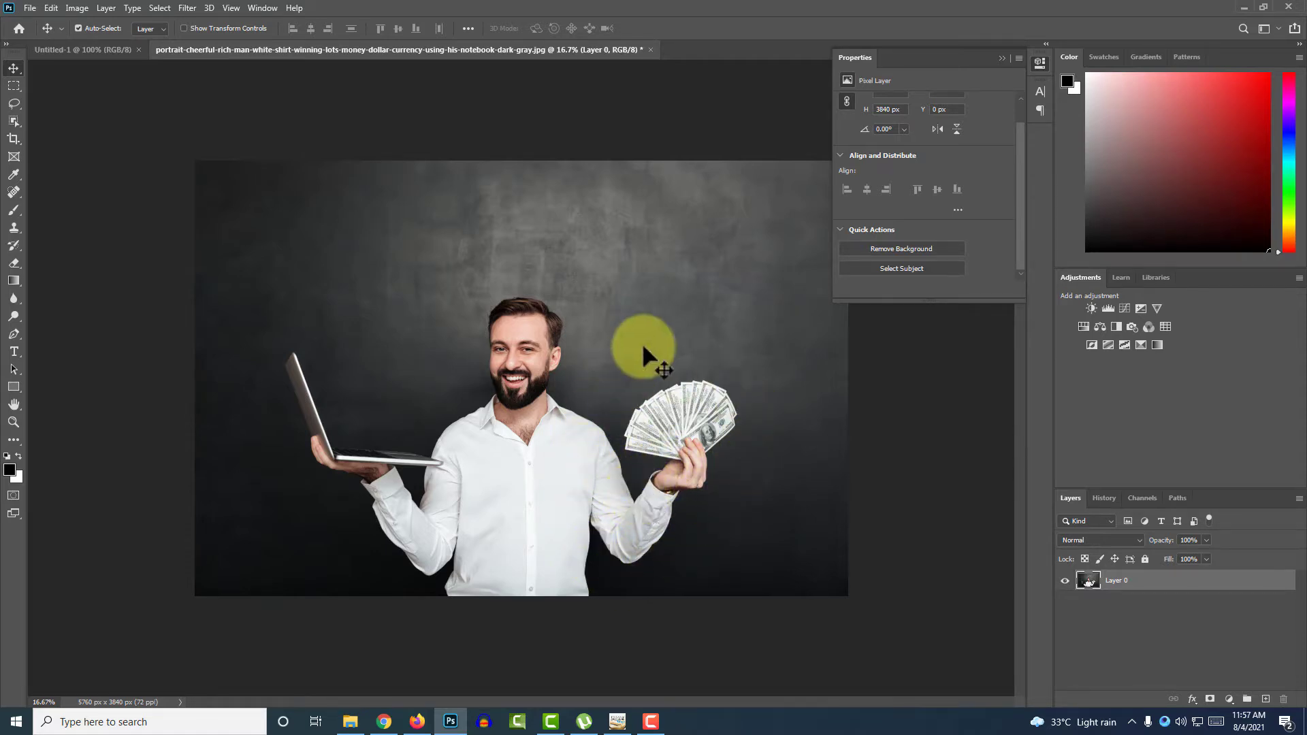
left_click(932, 249)
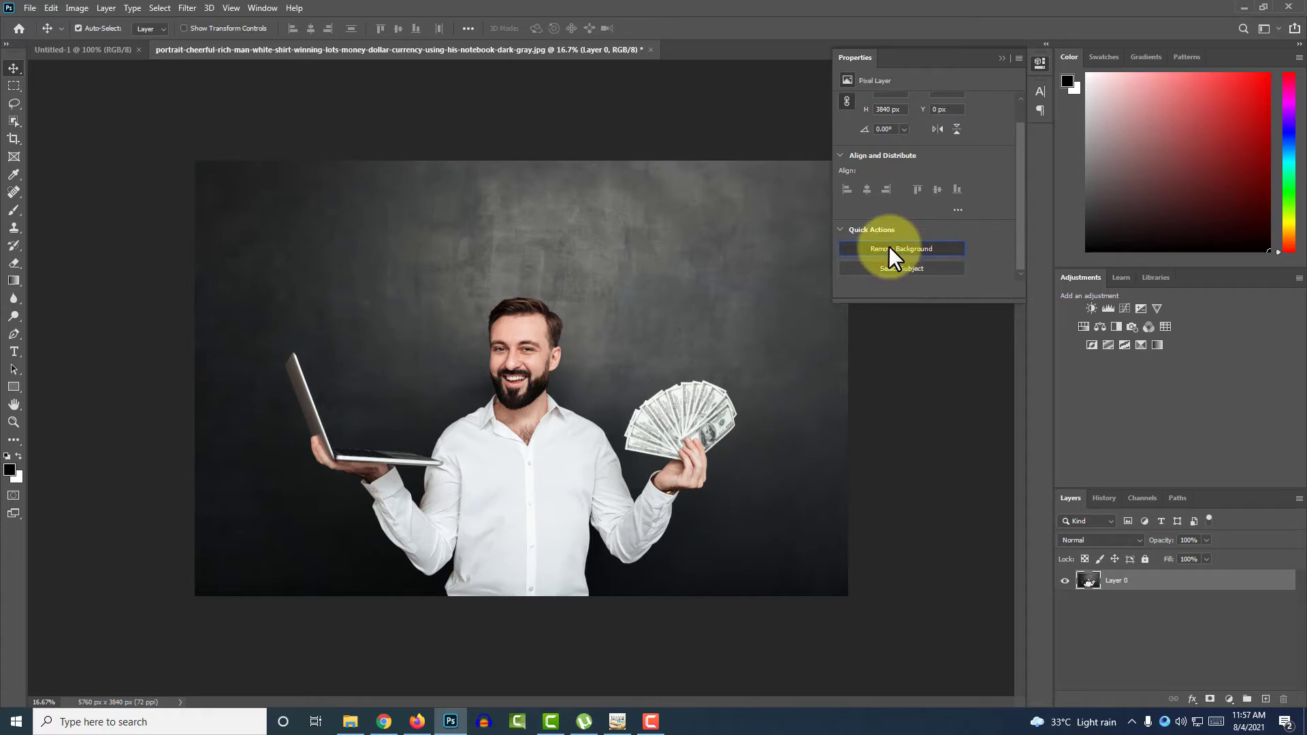
left_click(1002, 59)
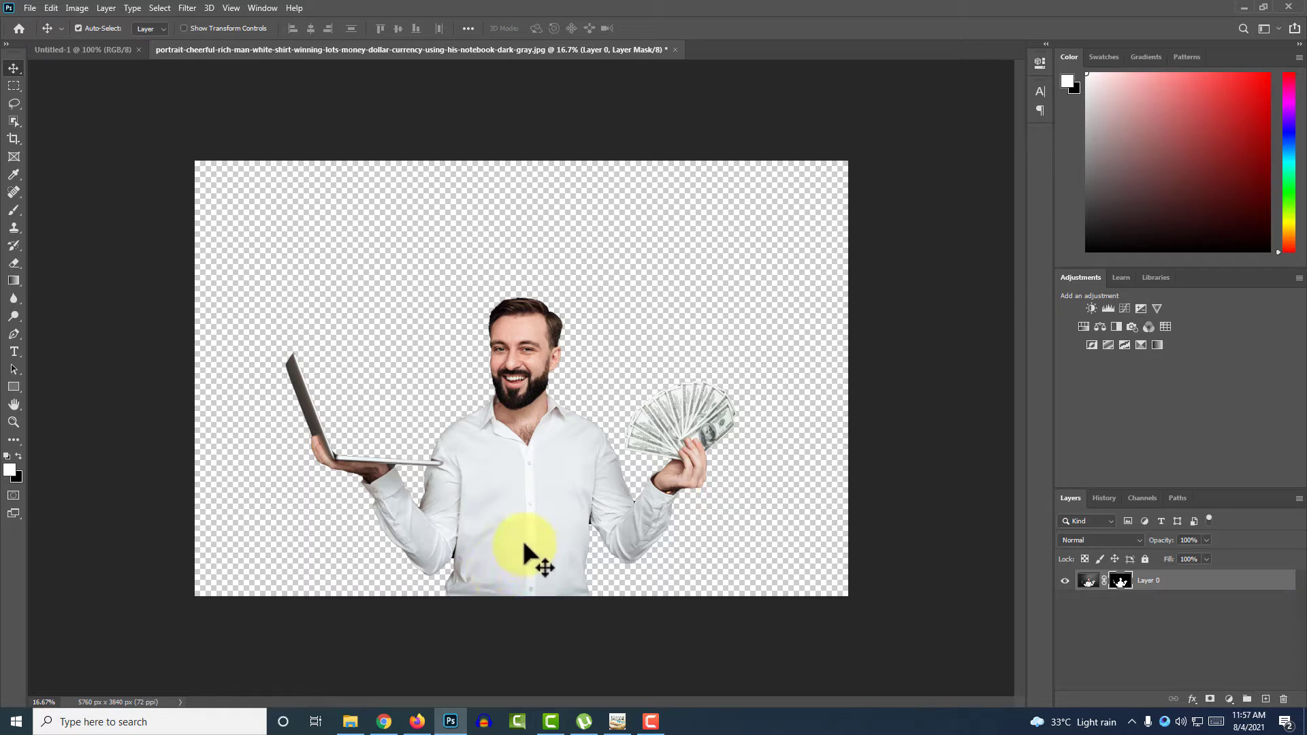
Step: Bring the cut-out man into the Untitled-1 document as a new layer and position him on the canvas
left_click(79, 50)
left_click_drag(81, 52, 621, 298)
left_click_drag(472, 254, 520, 352)
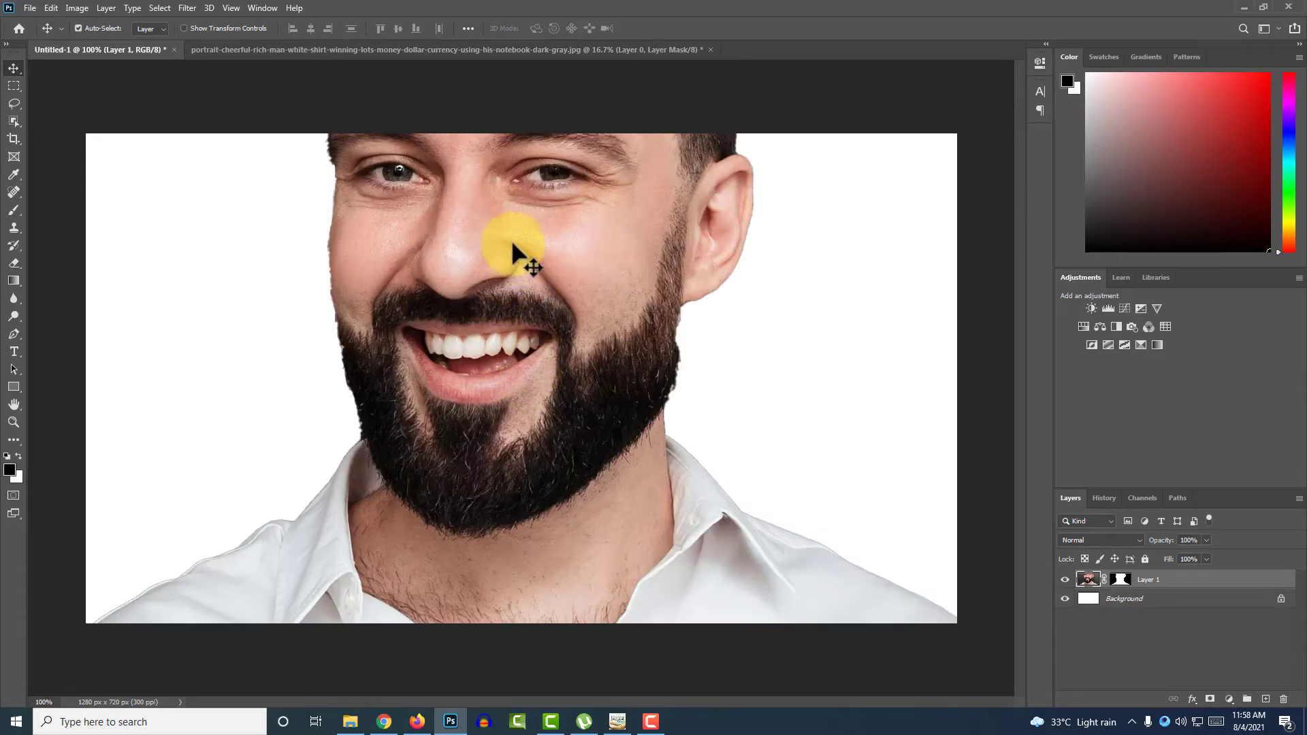
Step: Shift the cut-out man upward on the canvas and convert his masked layer to a smart object
left_click_drag(514, 247, 521, 205)
left_click_drag(499, 545, 514, 294)
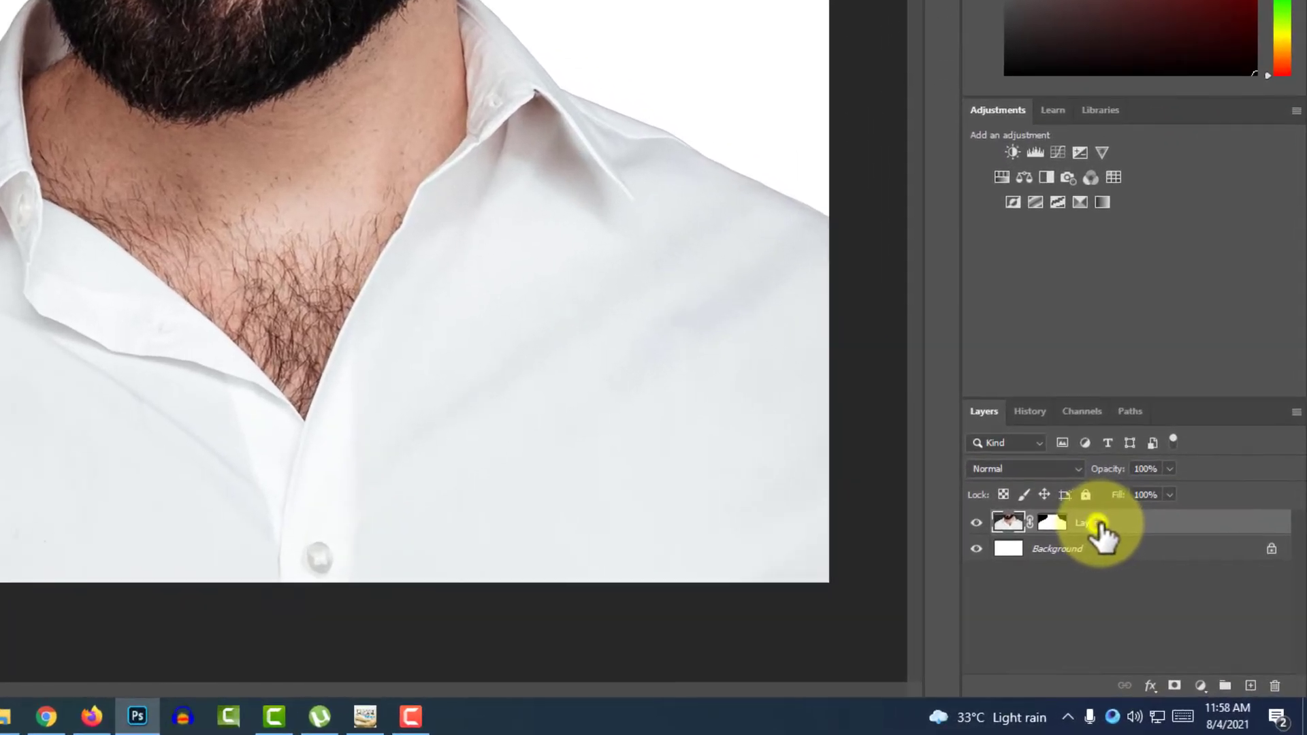
right_click(1153, 582)
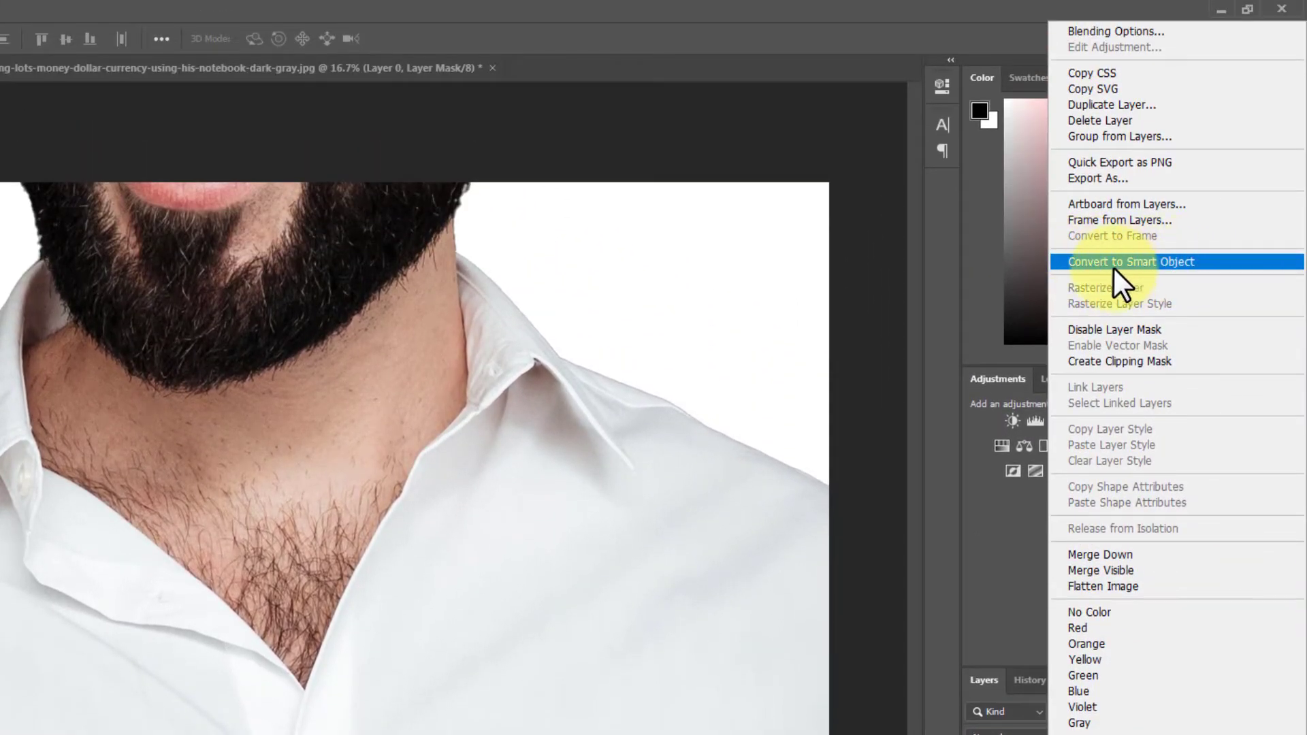
left_click(1109, 260)
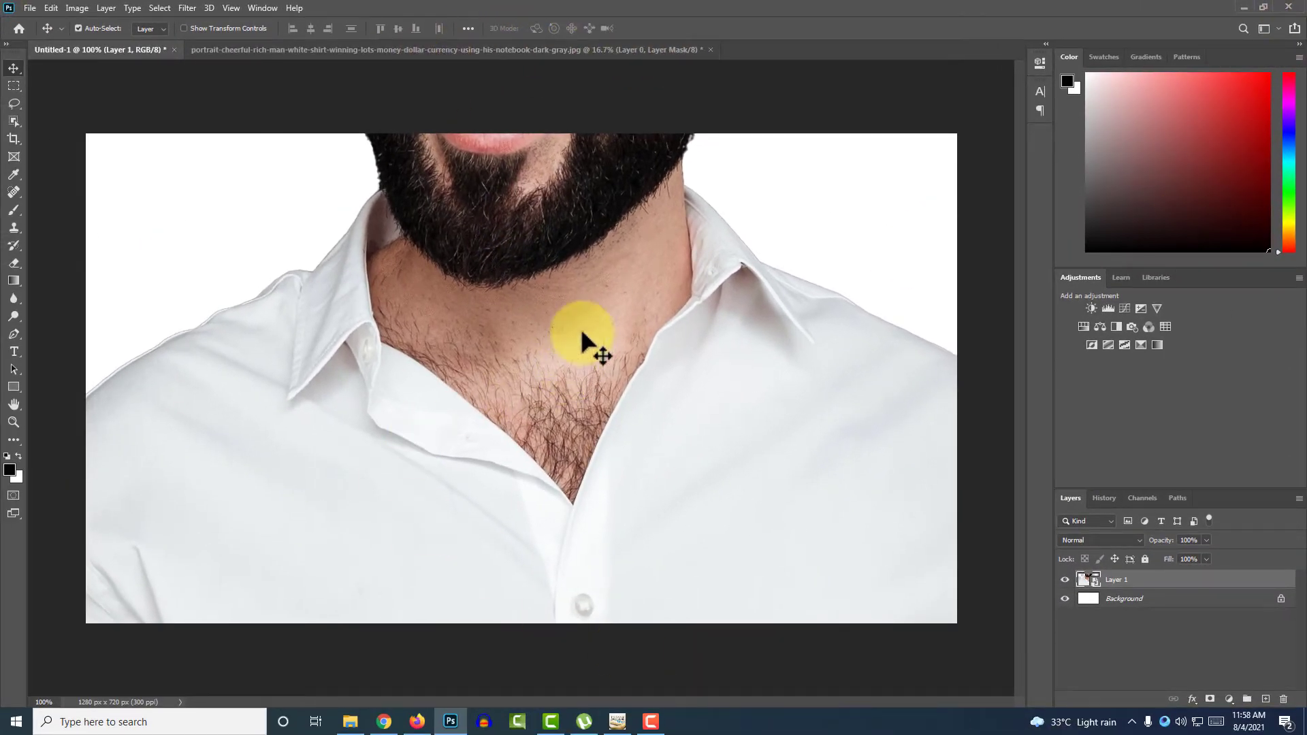
Step: Scale the man down proportionally until laptop and cash fit on the canvas, and rest him on its lower edge with free space above his head
scroll(582, 338, "down", 5)
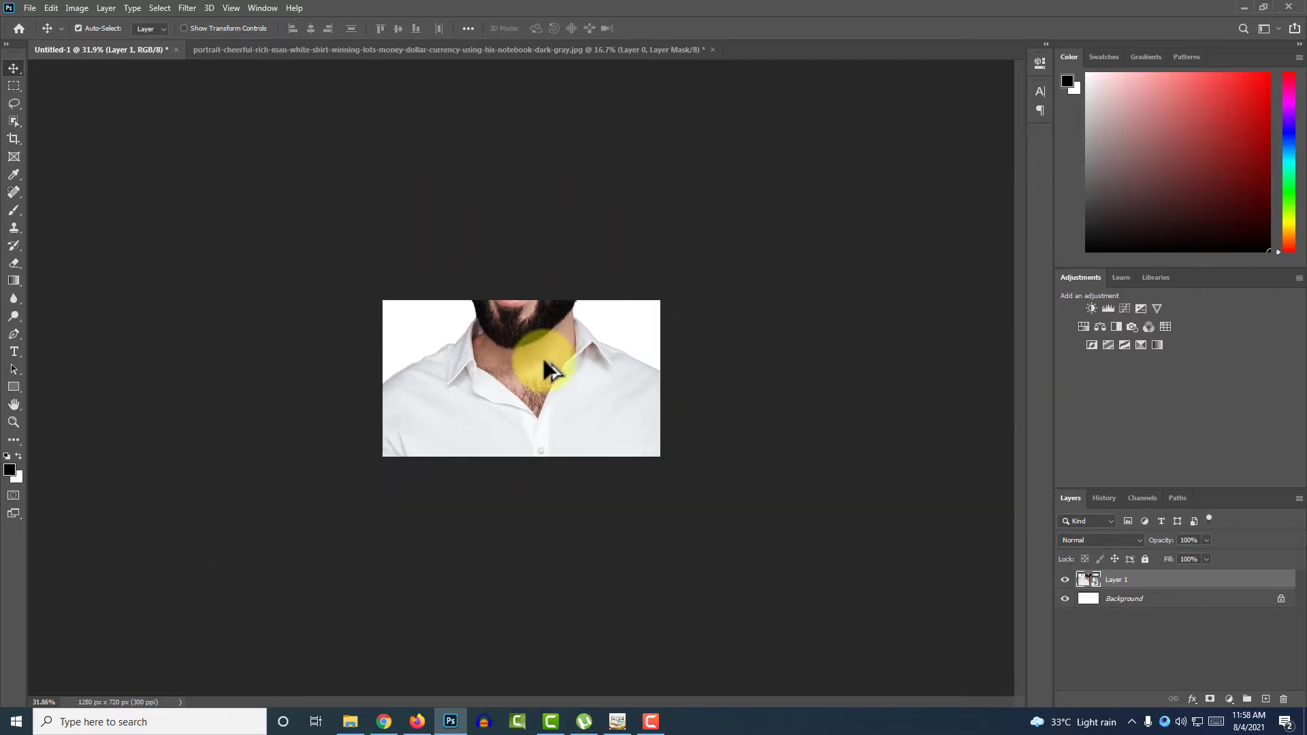
scroll(550, 370, "up", 4)
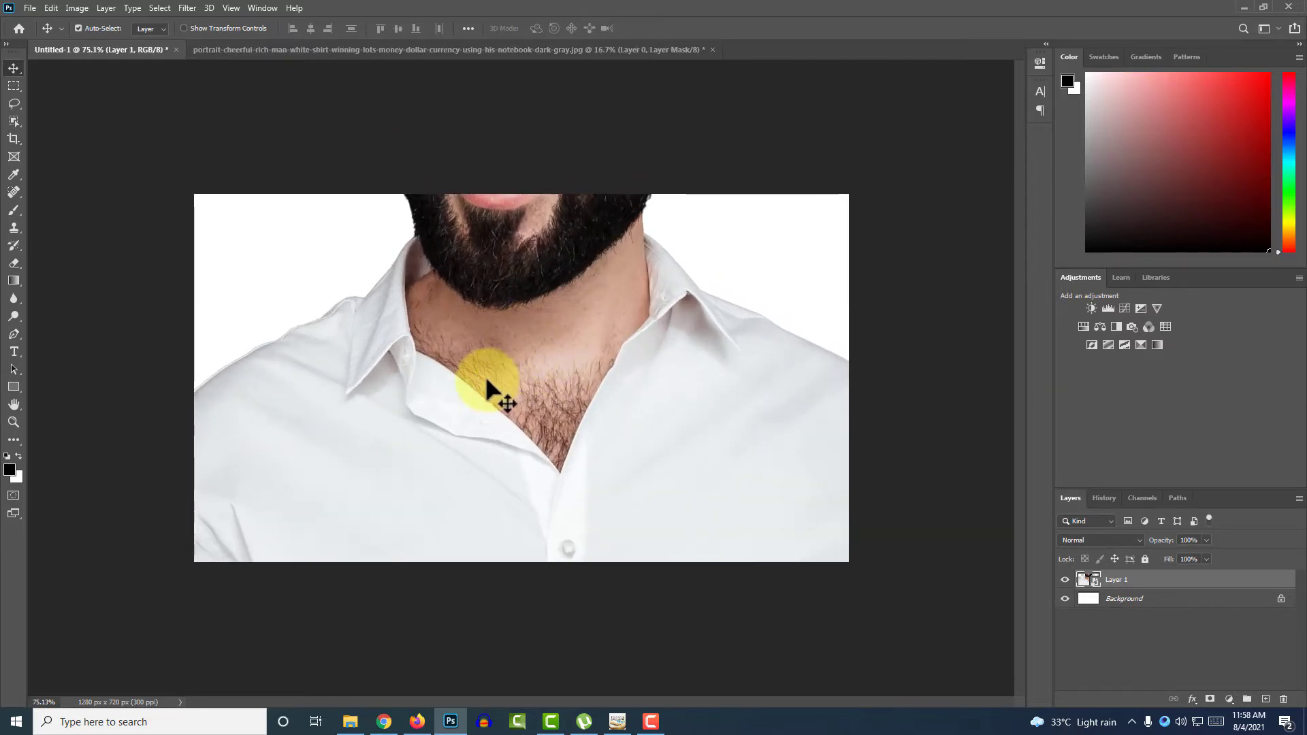
key("alt")
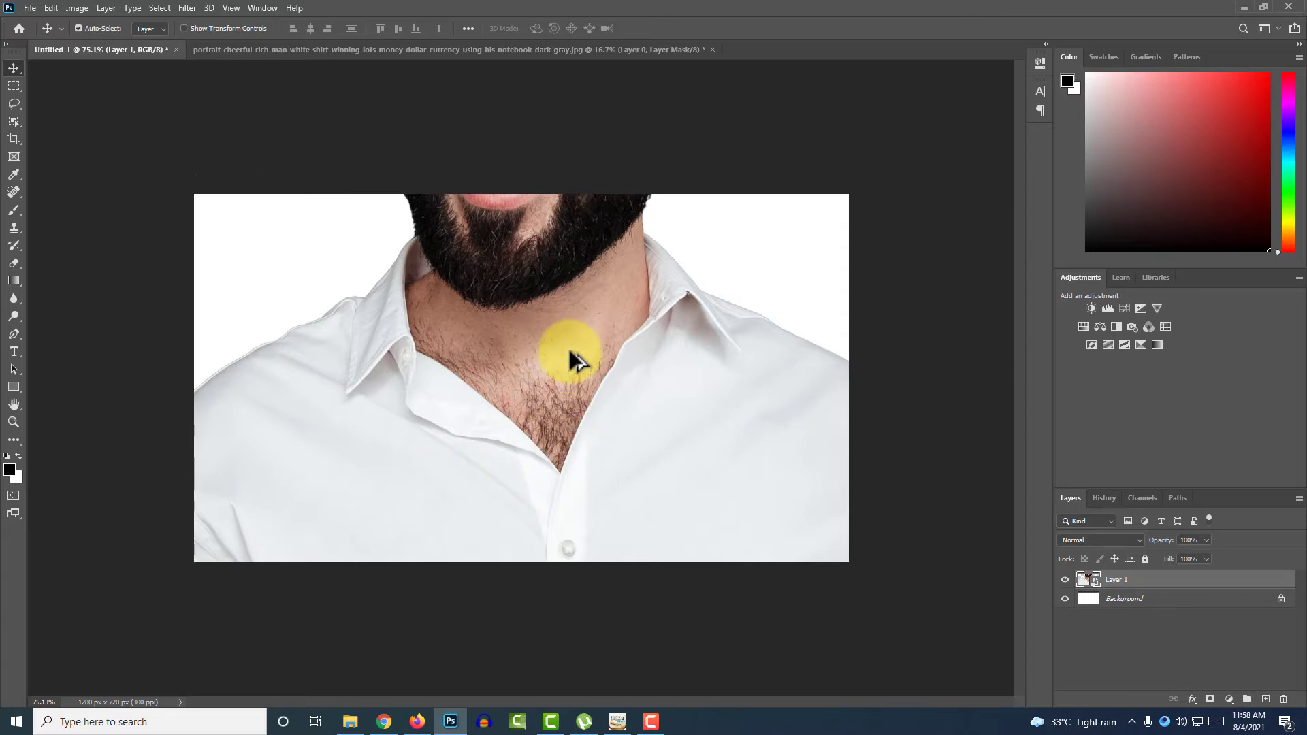
scroll(570, 361, "down", 3)
scroll(571, 356, "down", 3)
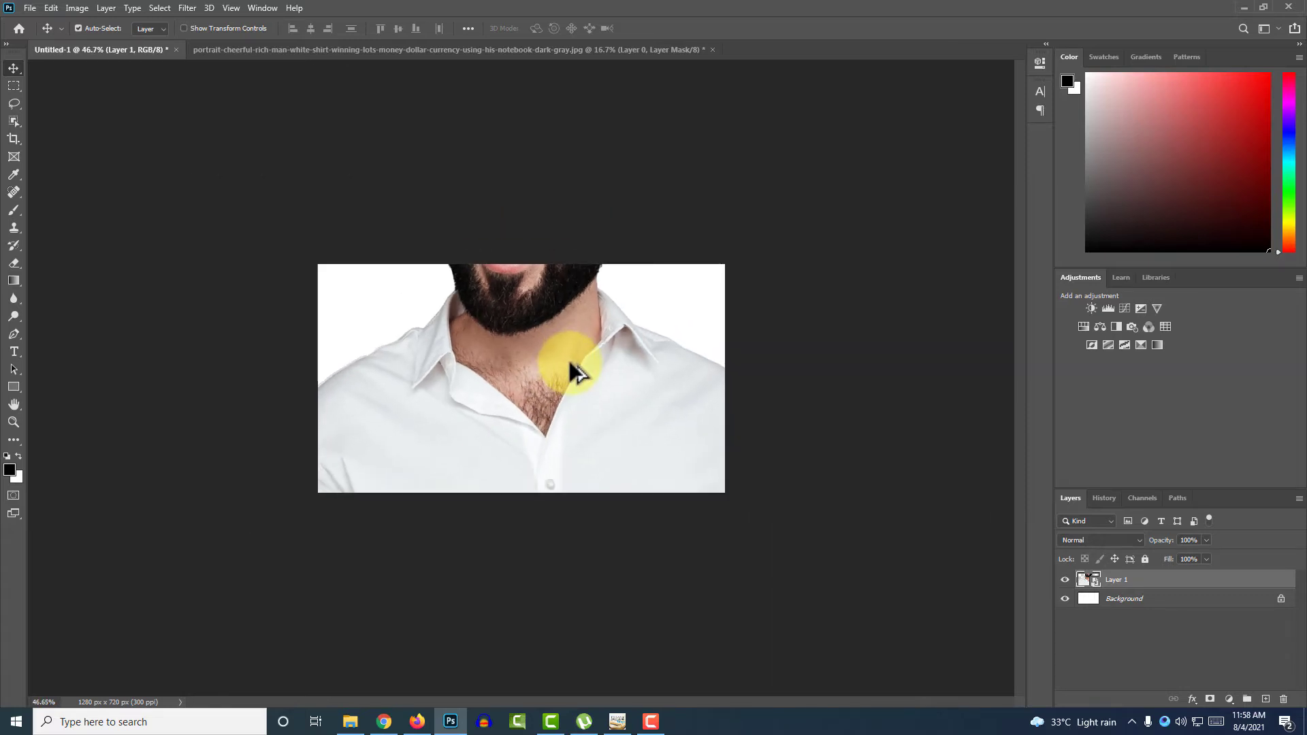
key("ctrl+t")
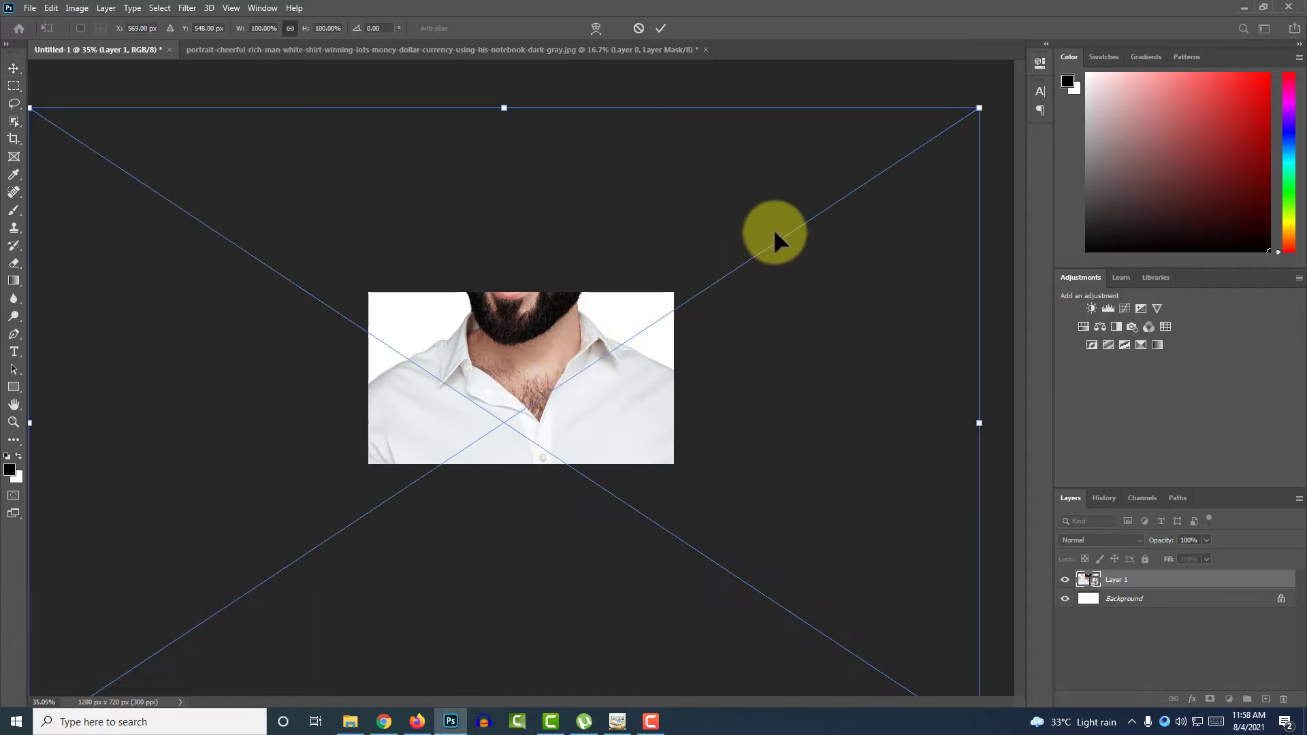
mouse_move(569, 355)
left_mouse_down()
mouse_move(750, 358)
mouse_move(575, 354)
left_mouse_up()
left_click_drag(975, 113, 599, 356)
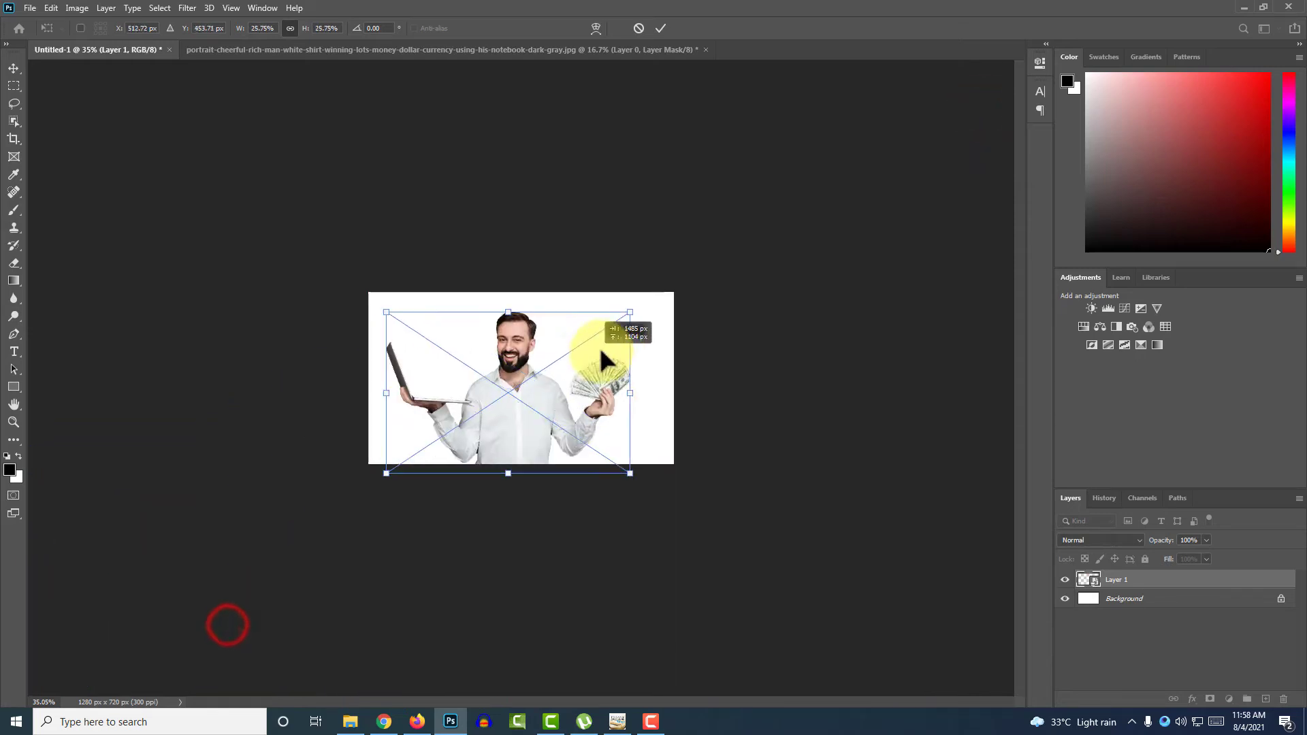
scroll(616, 422, "up", 5)
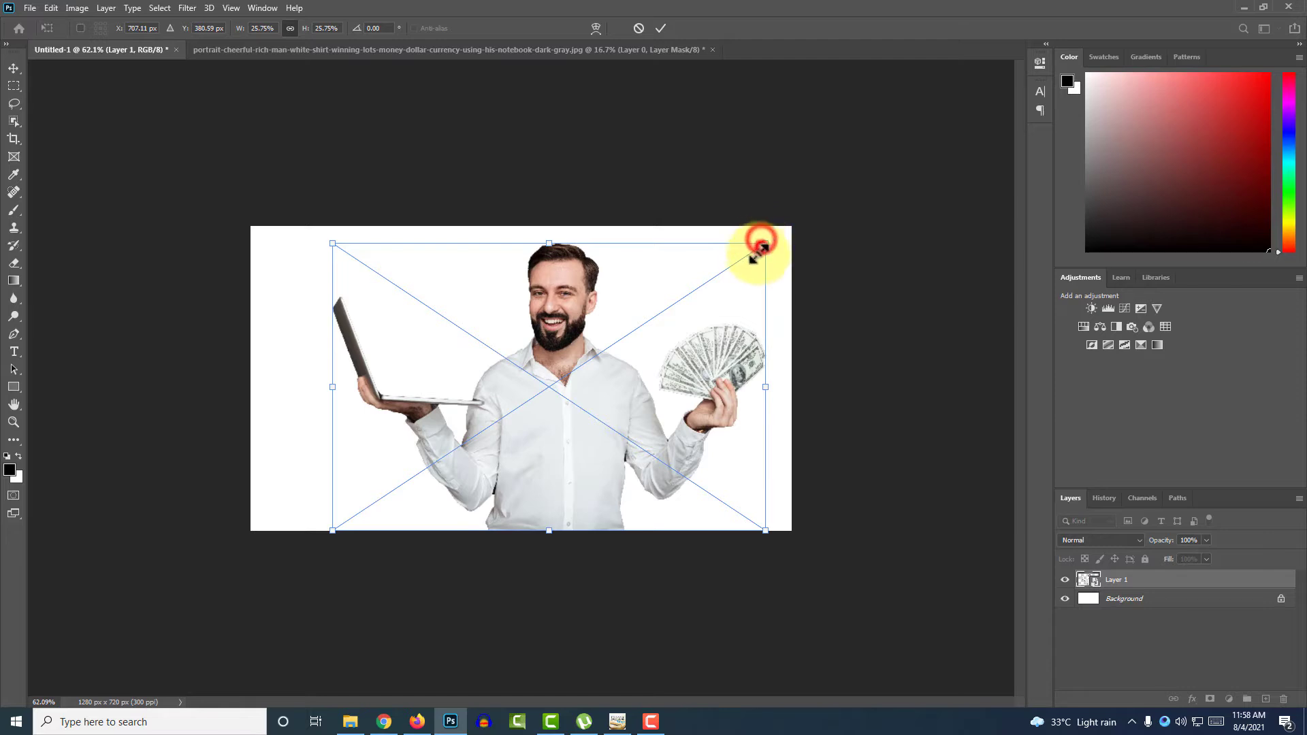
left_click_drag(762, 247, 705, 303)
left_click_drag(539, 462, 553, 505)
left_click(660, 28)
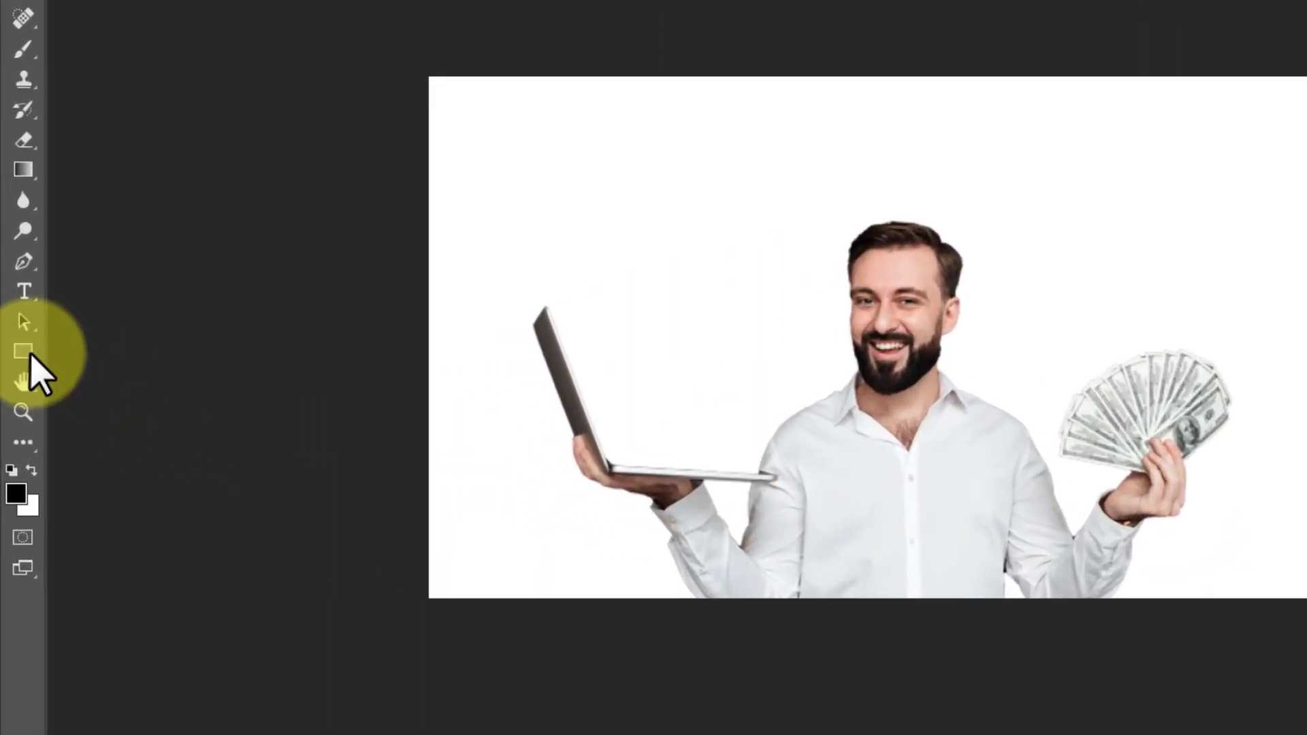
Step: Draw a black rectangle about 1450 x 262 px as a banner across the canvas's upper edge, ending just above the man's head
left_click(24, 351)
left_click_drag(394, 30, 1305, 205)
left_click_drag(1208, 241, 1228, 254)
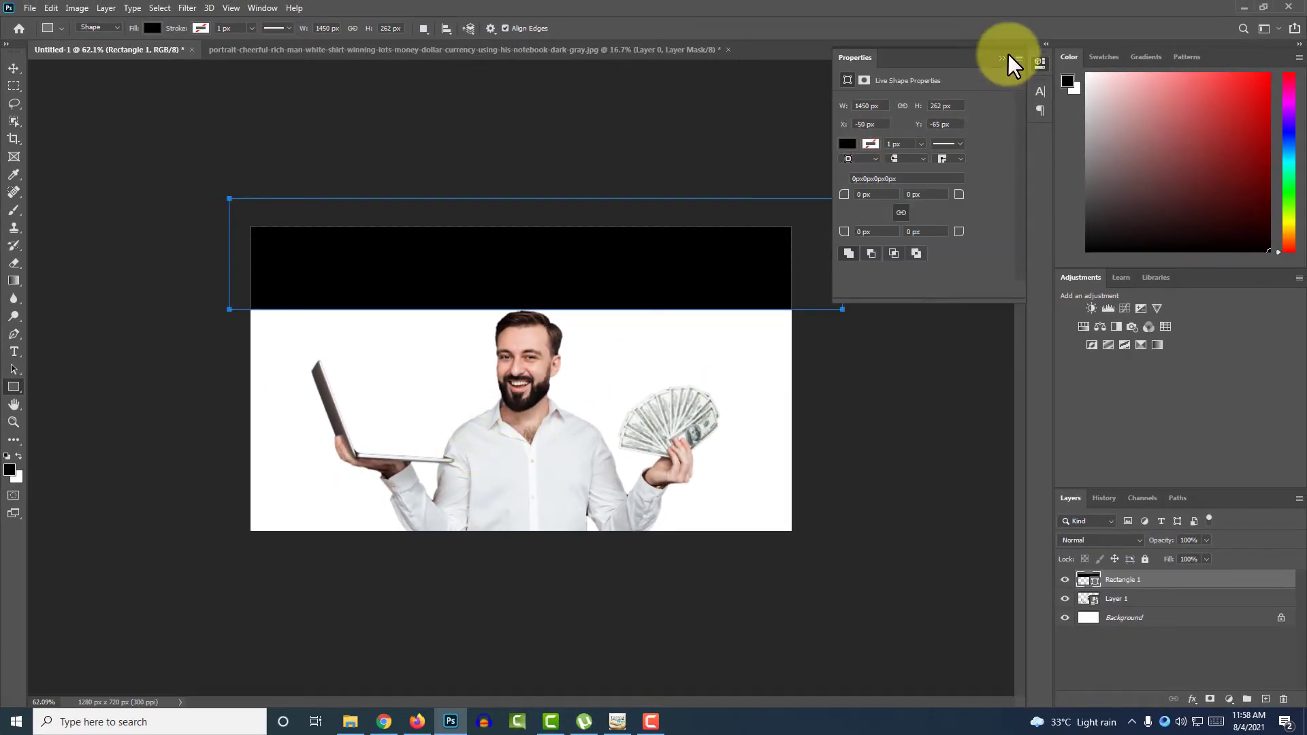
left_click(1007, 52)
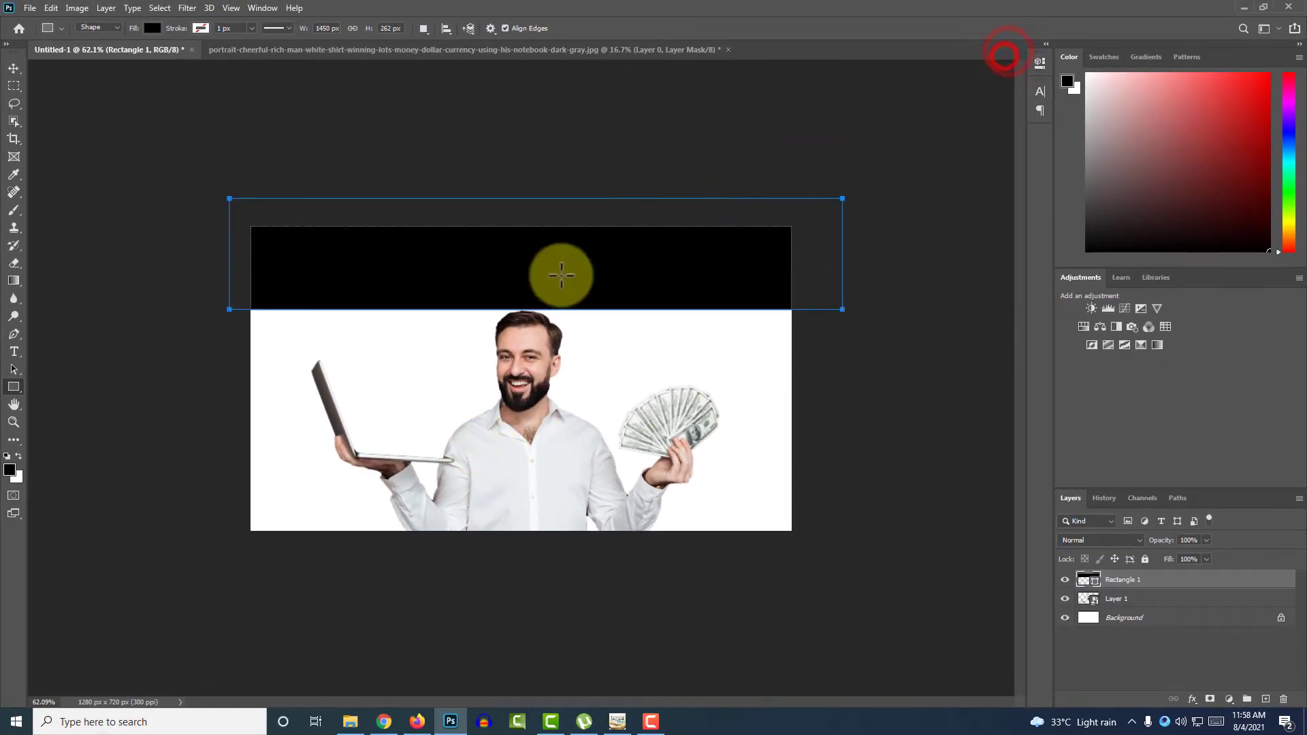
left_click(14, 69)
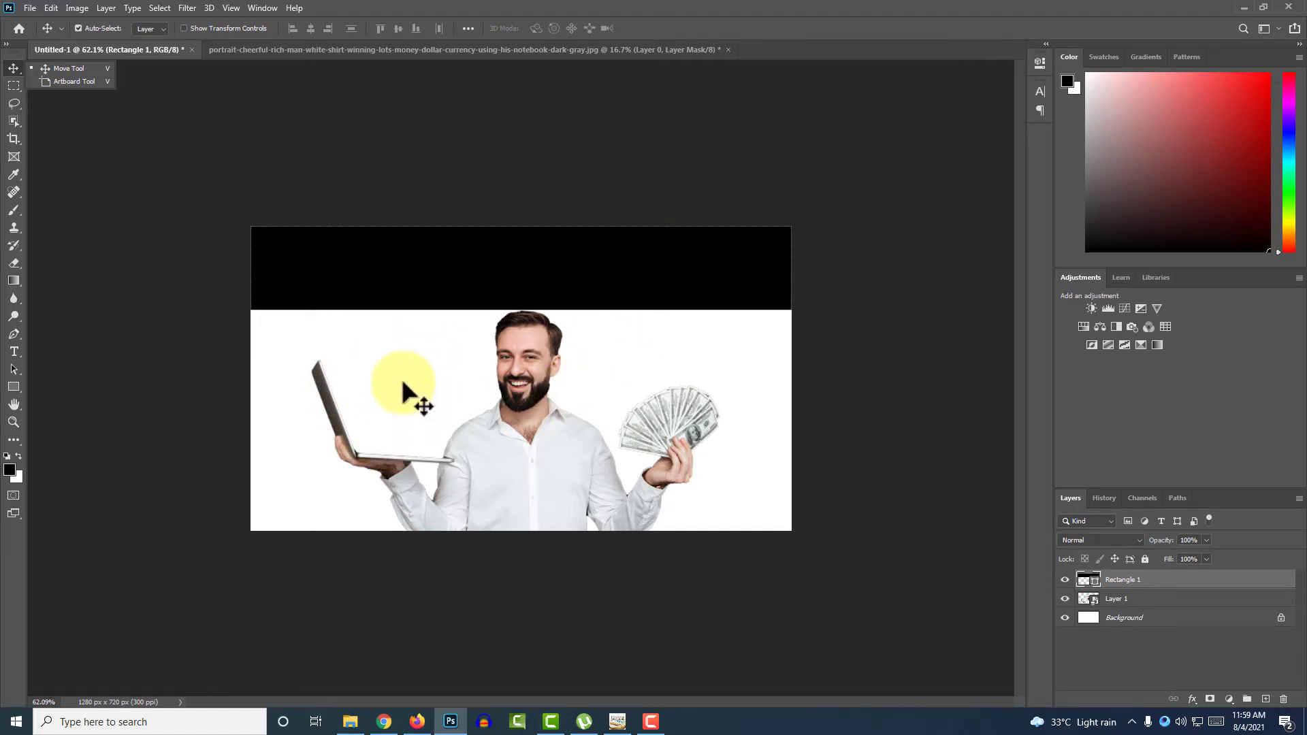
scroll(403, 392, "up", 3)
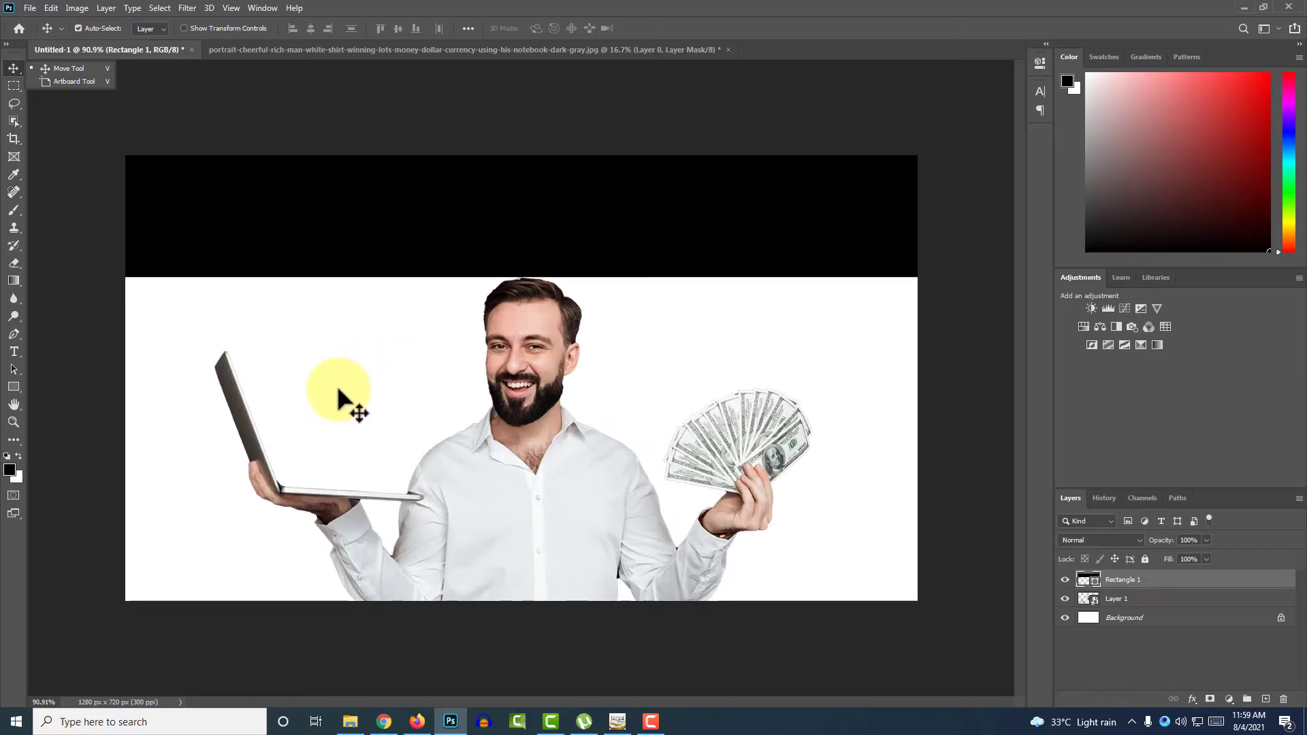
Step: Switch to Chrome and search Google for "youtube logo png" in the new tab
key("alt+Tab")
left_click(347, 11)
left_click(339, 37)
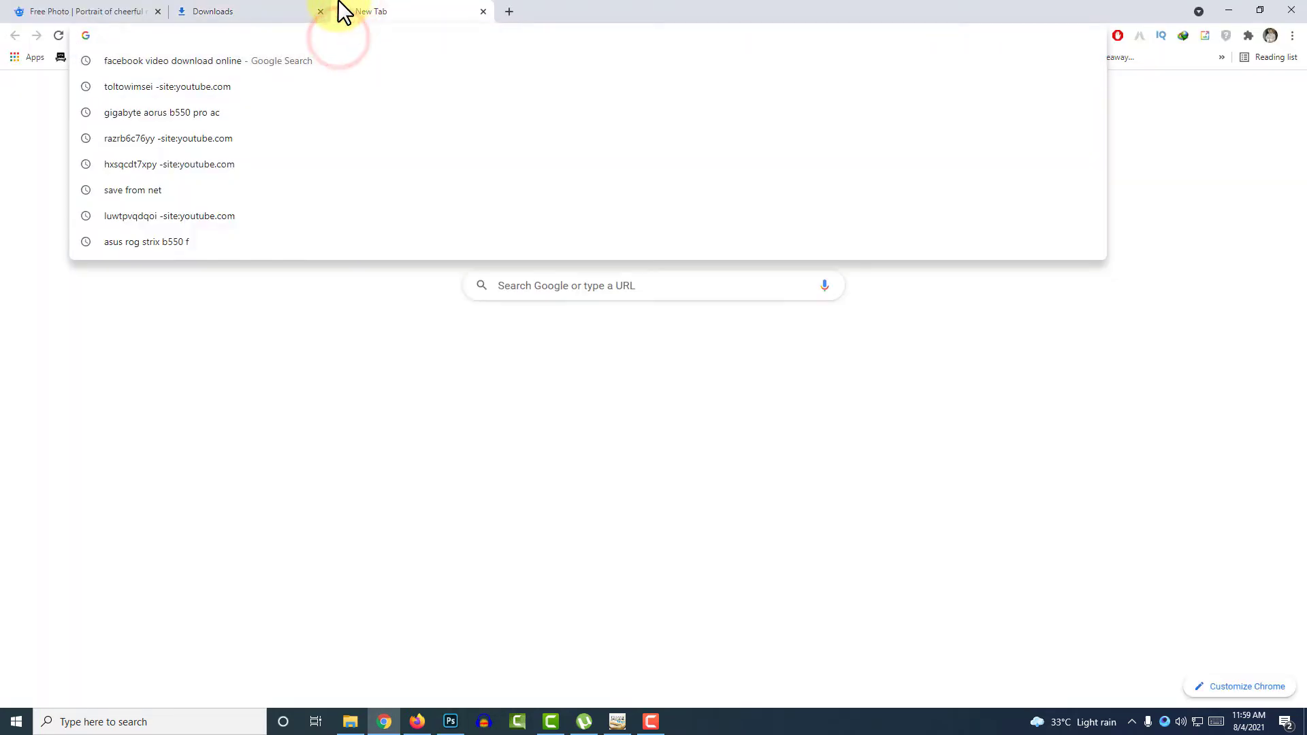
type("youtub")
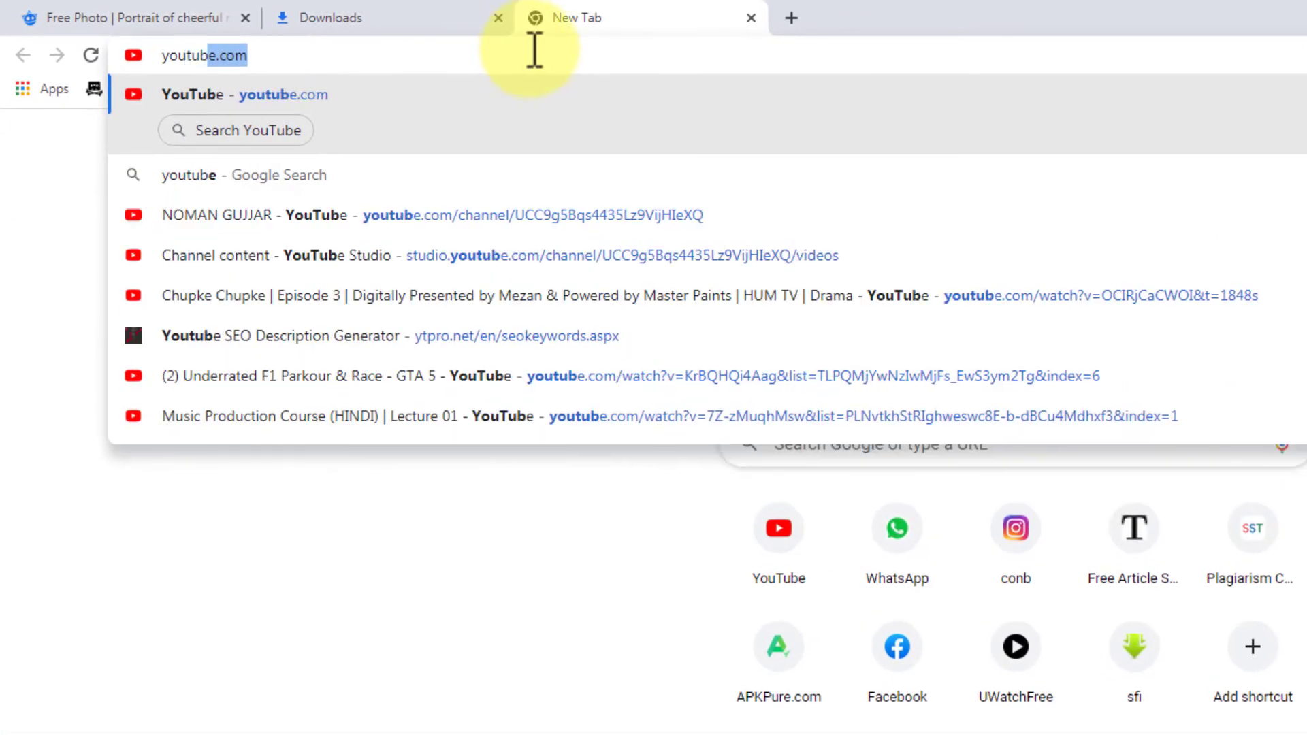
type("e logo ")
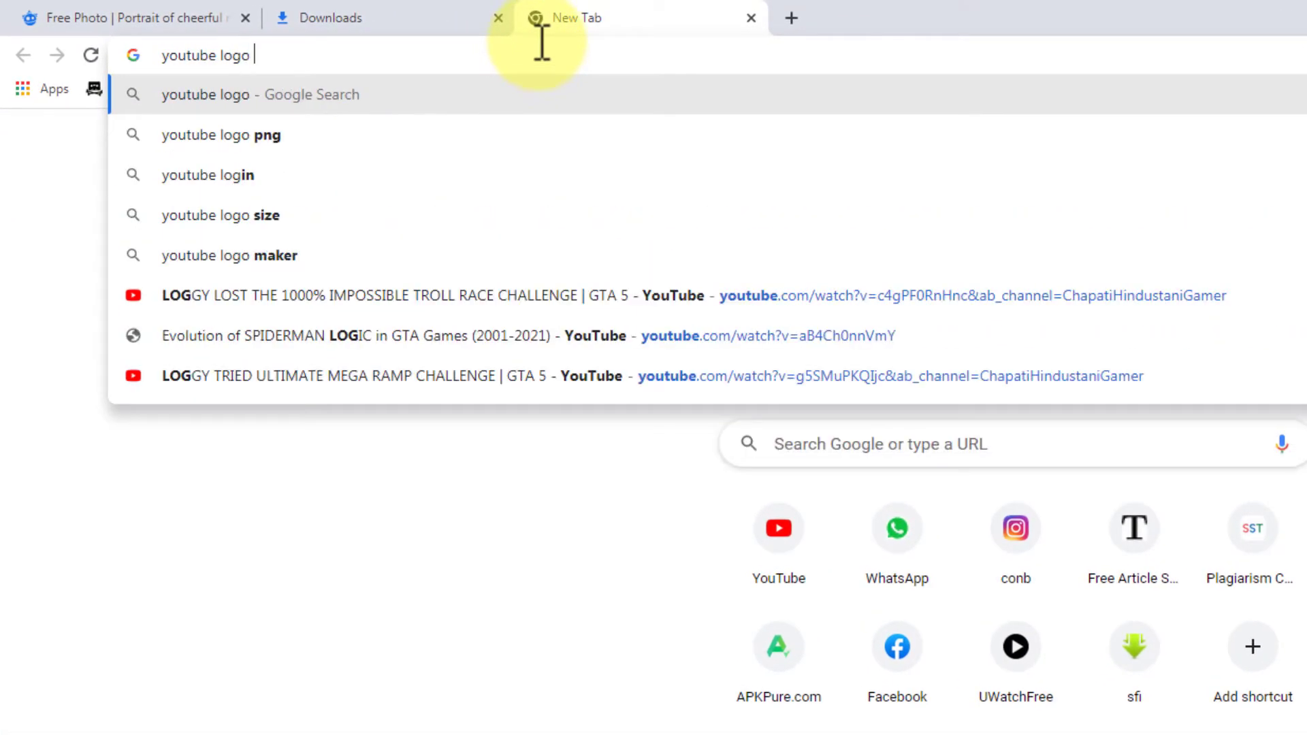
type("png")
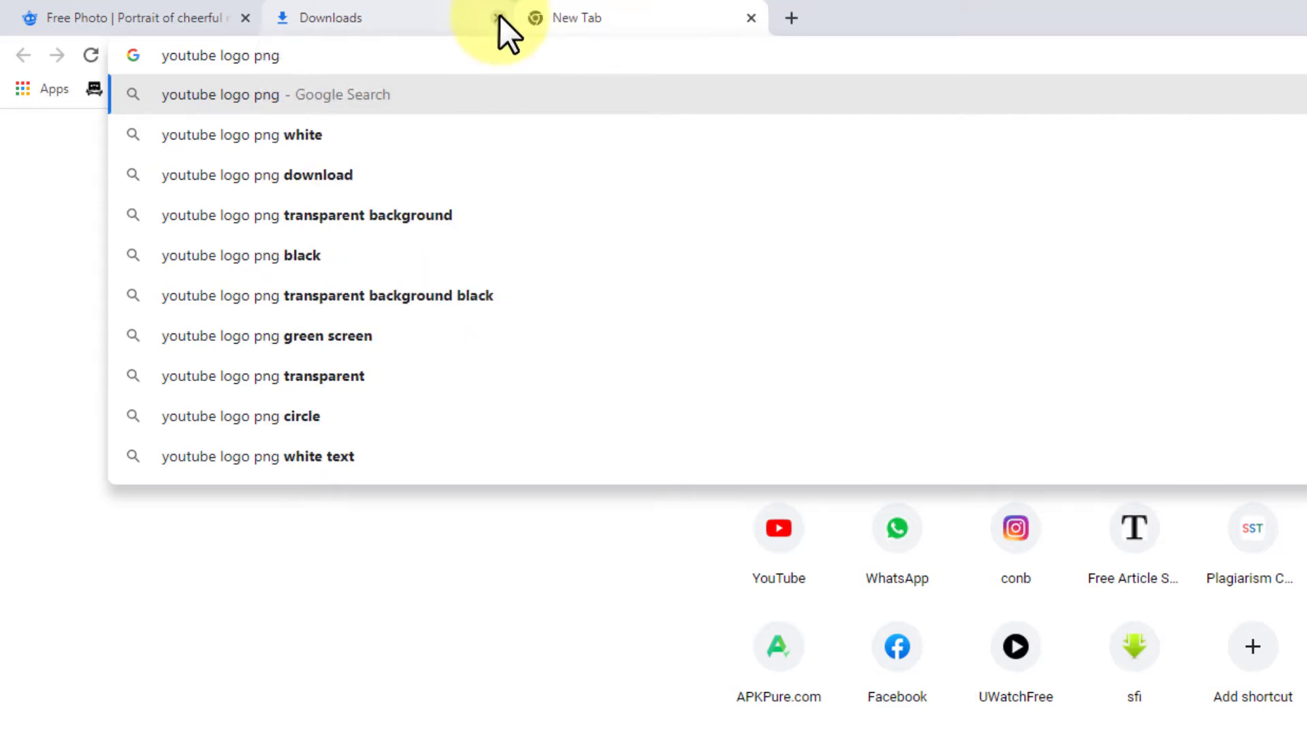
key("Return")
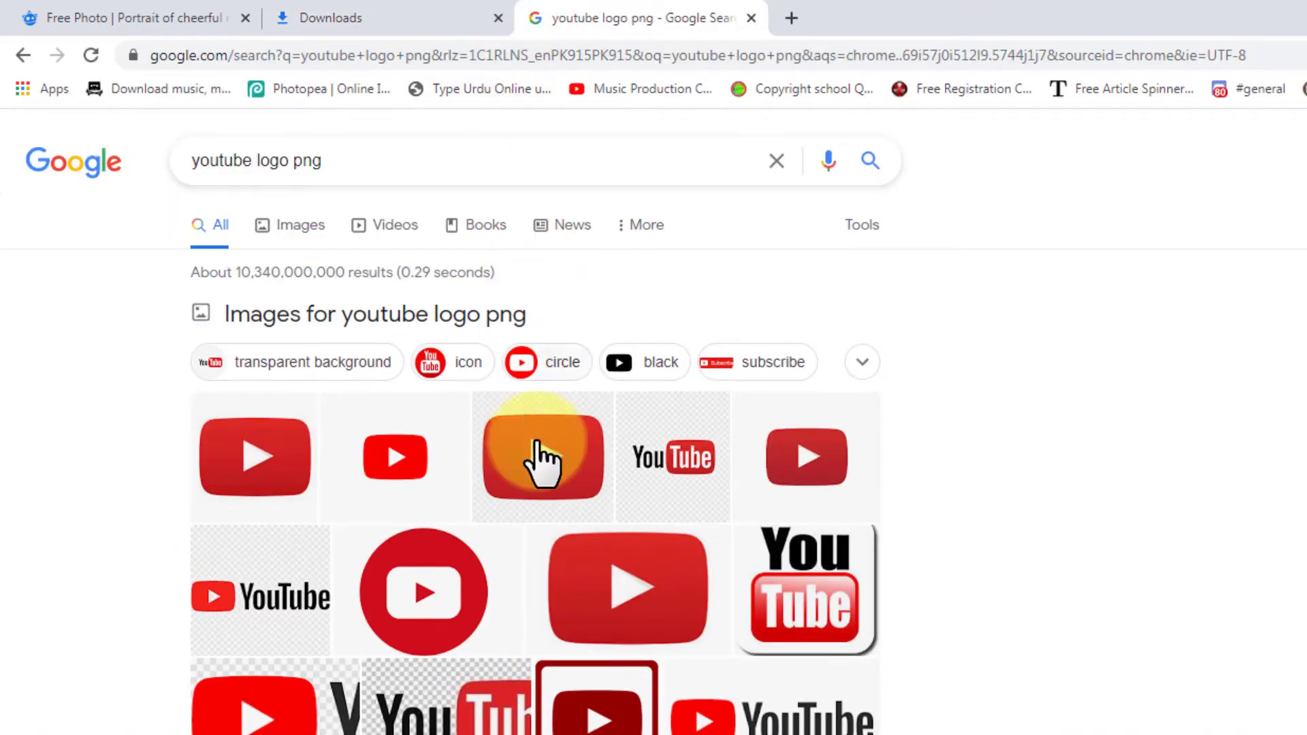
Step: Save the red YouTube Icon Logo PNG from iconape.com in the image results to the desktop
left_click(263, 468)
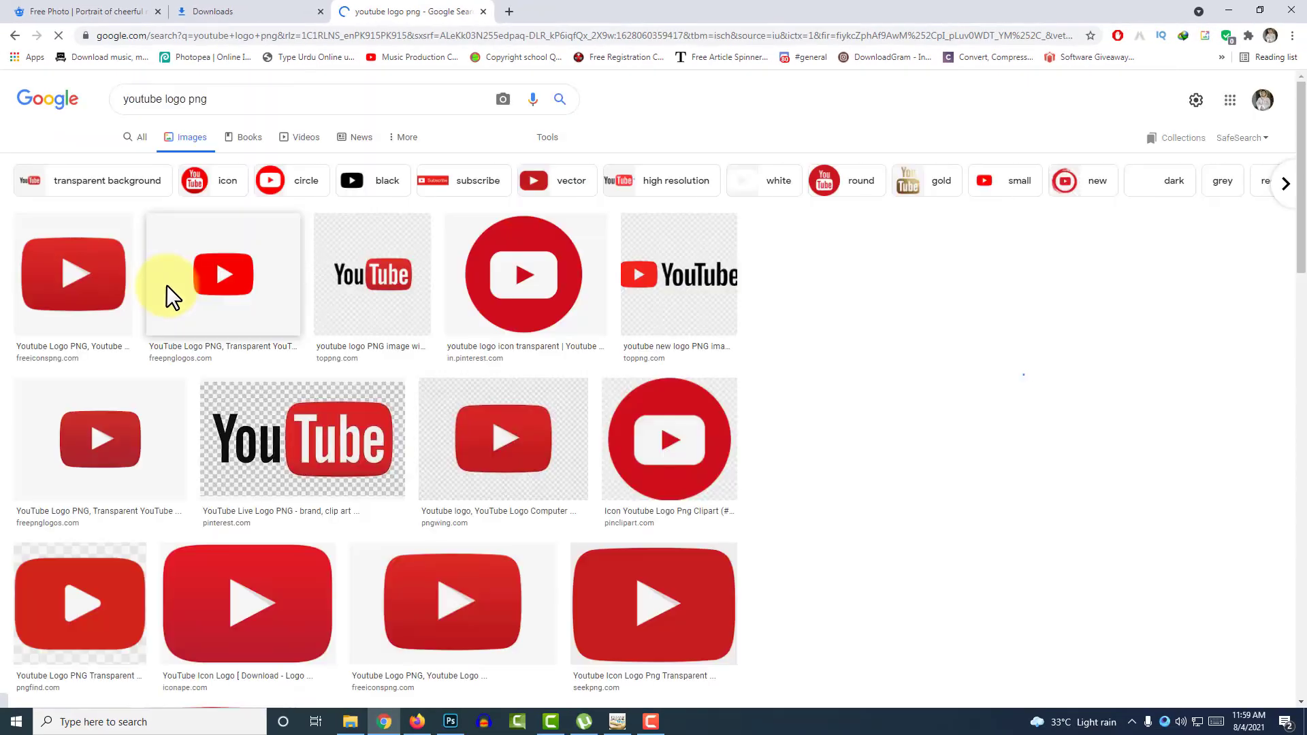
left_click(130, 270)
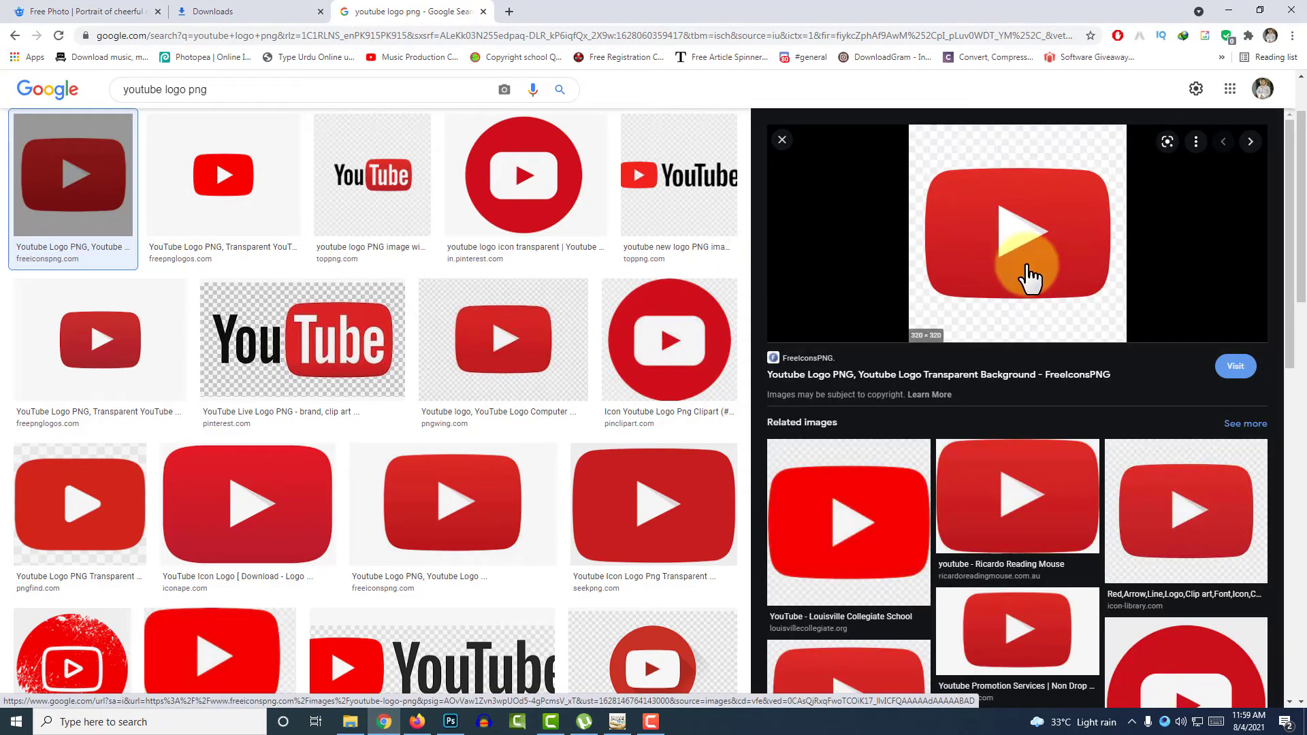
left_click(1020, 330)
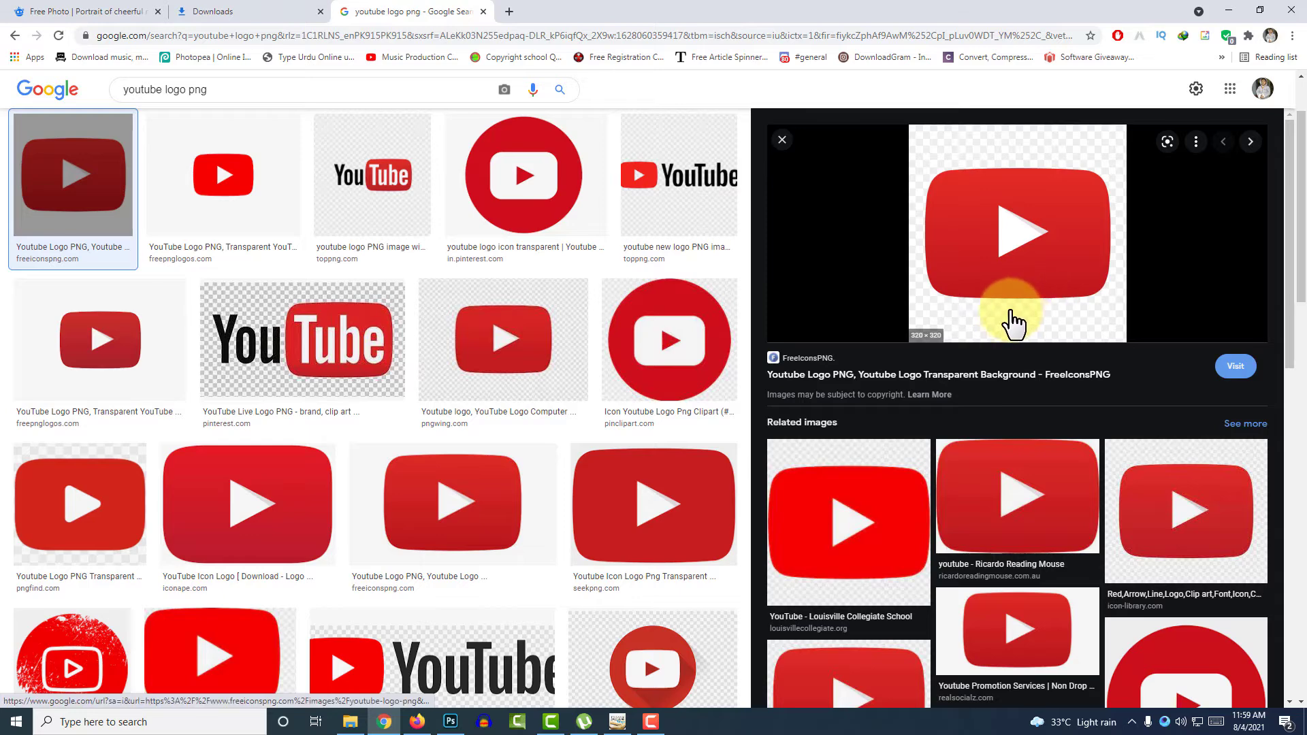
scroll(1002, 332, "up", 2)
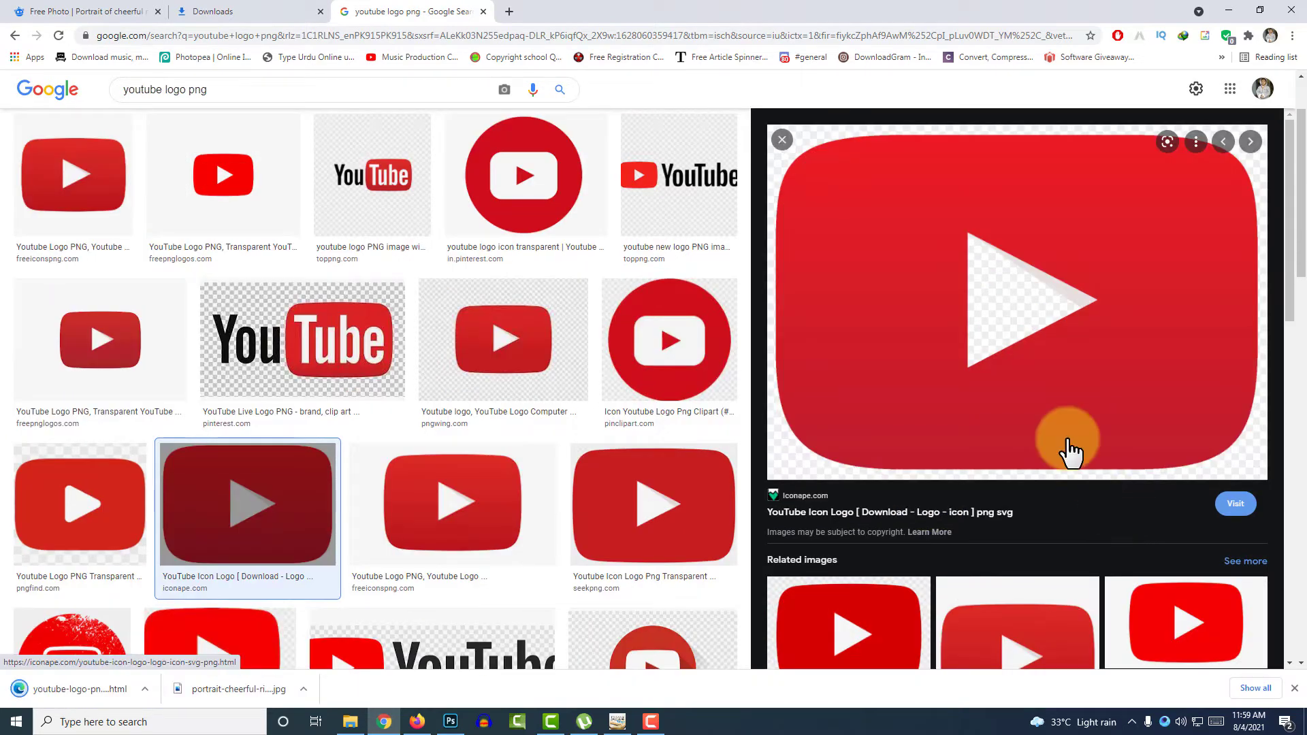
right_click(1055, 422)
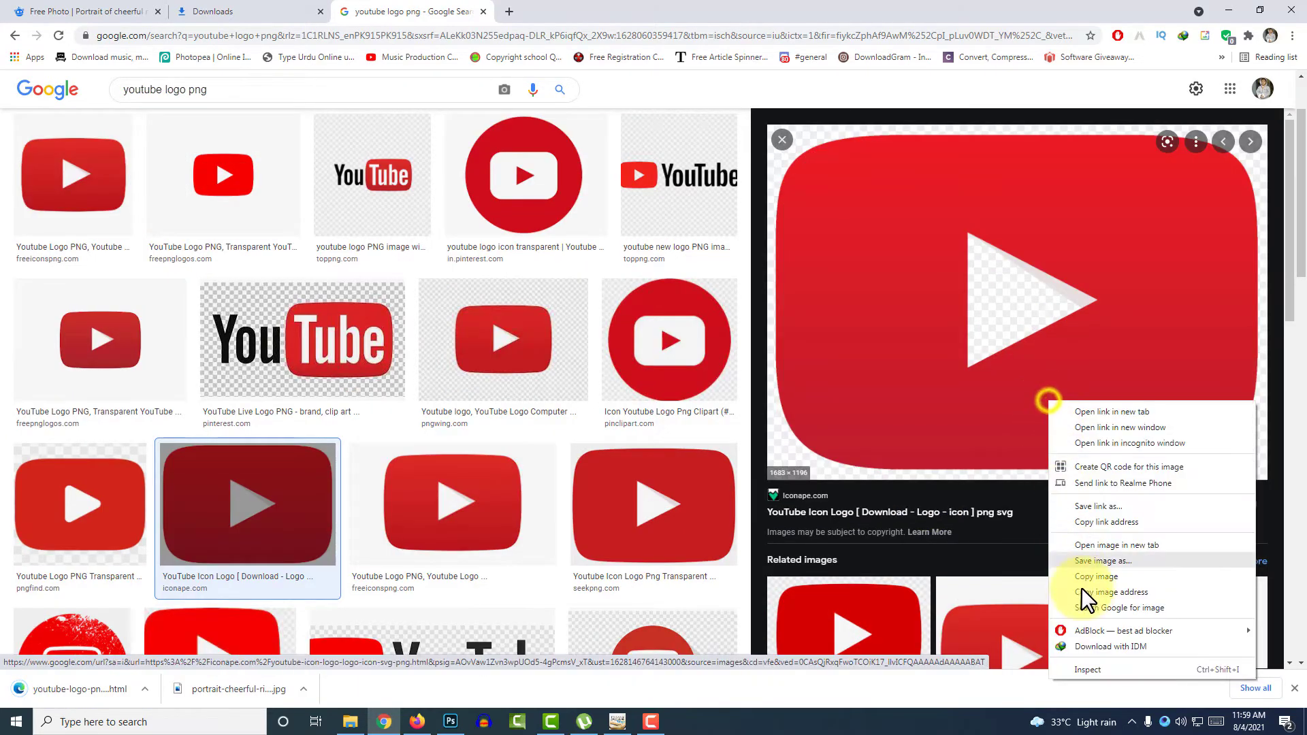
left_click(1092, 560)
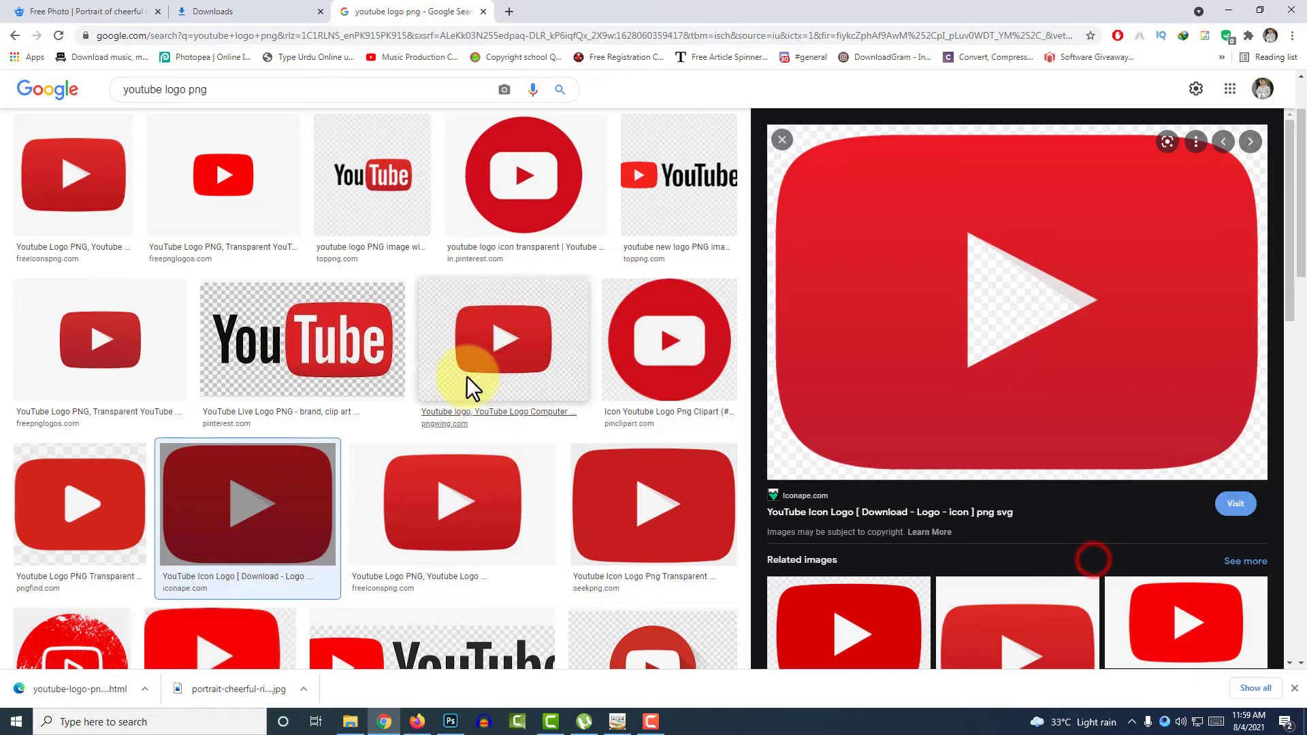
left_click(325, 324)
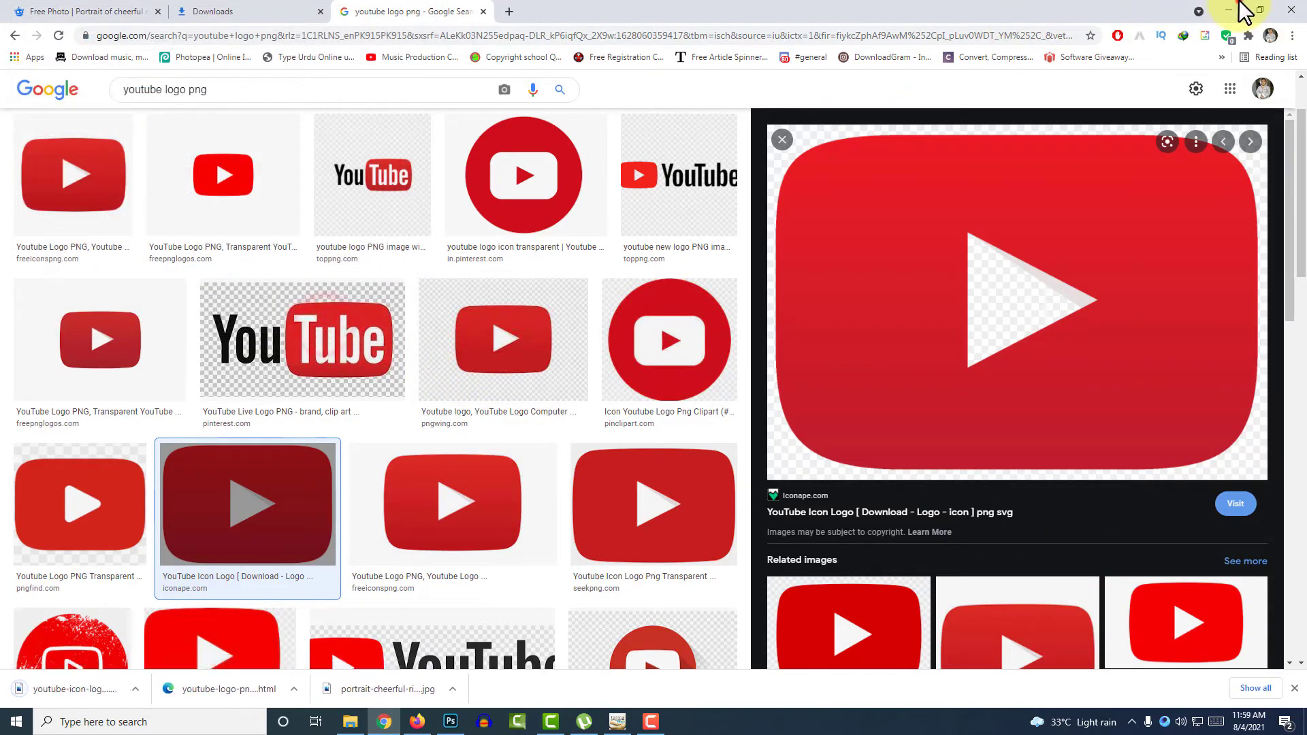
Step: Place the saved YouTube logo from the desktop into the Photoshop document and shrink it to about 220 x 156 px
left_click(1229, 10)
left_click(1235, 10)
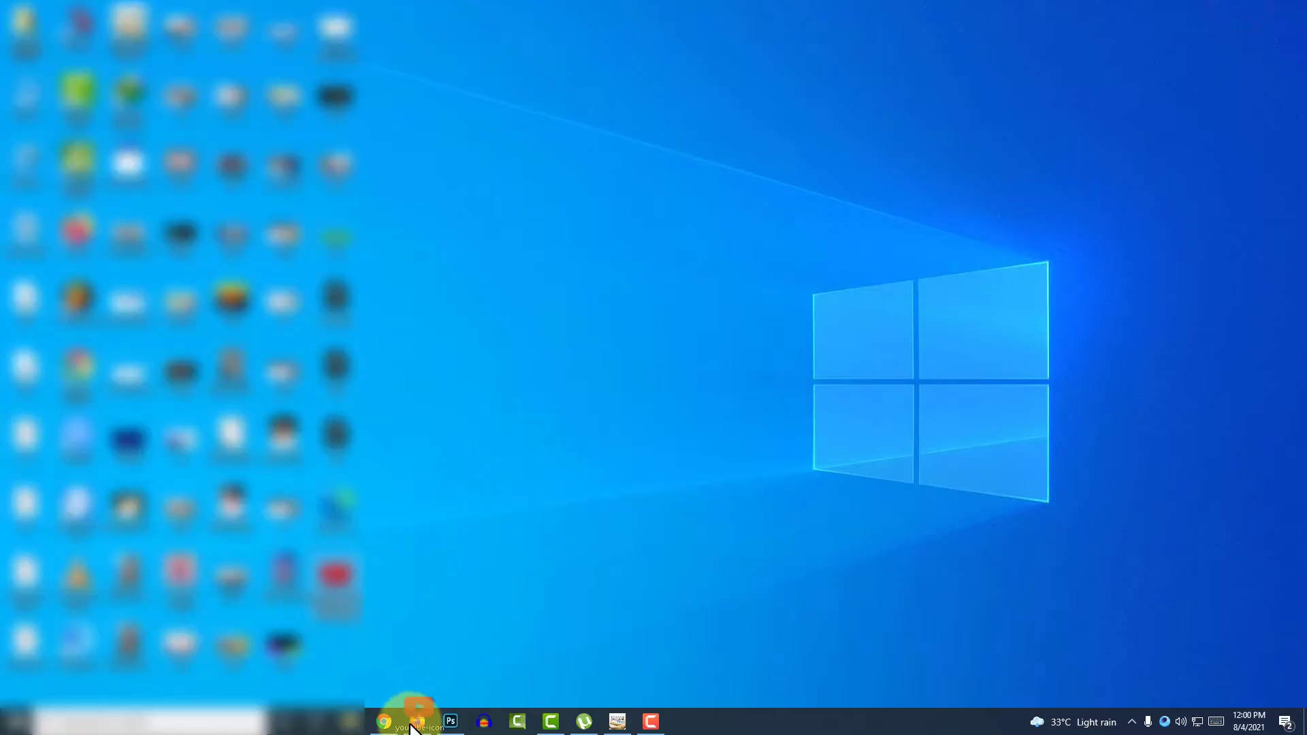
left_click_drag(442, 718, 580, 405)
left_click_drag(829, 157, 338, 508)
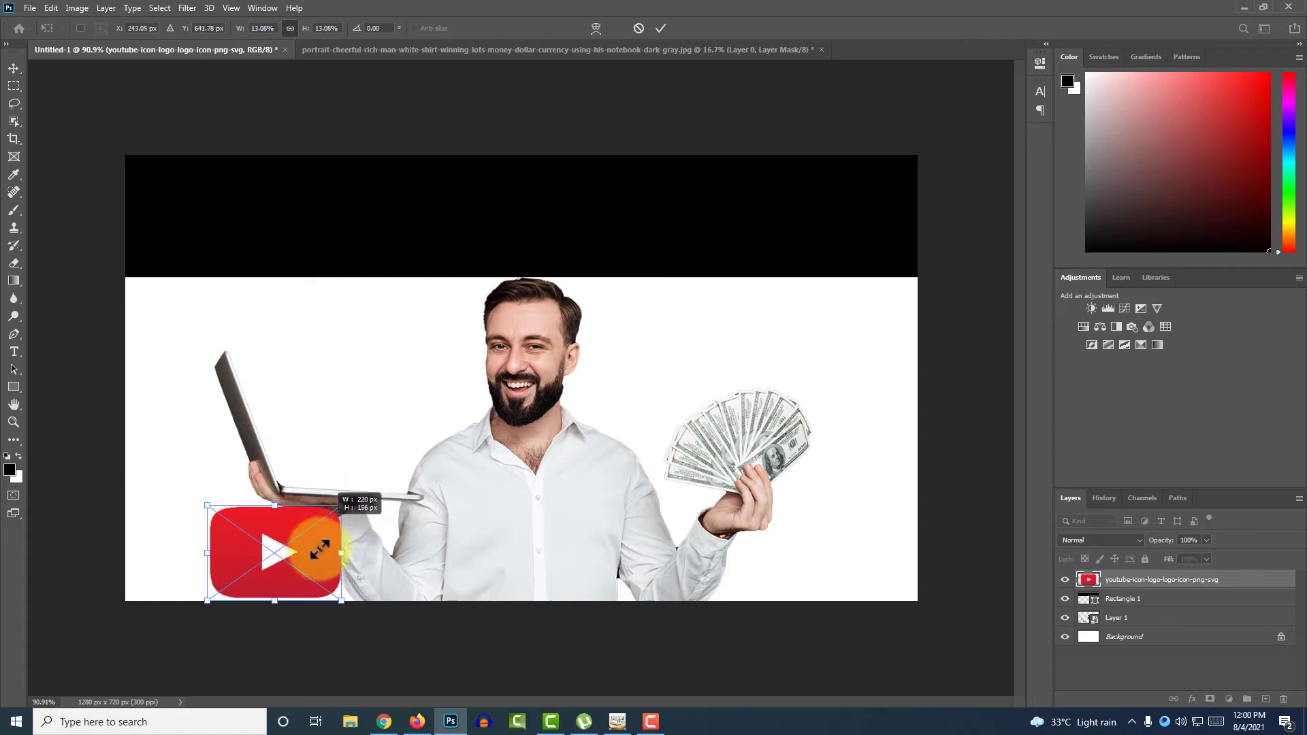
Step: Position the YouTube logo above the man's open laptop at about 13.2% scale and commit the placement
left_click_drag(324, 565, 391, 443)
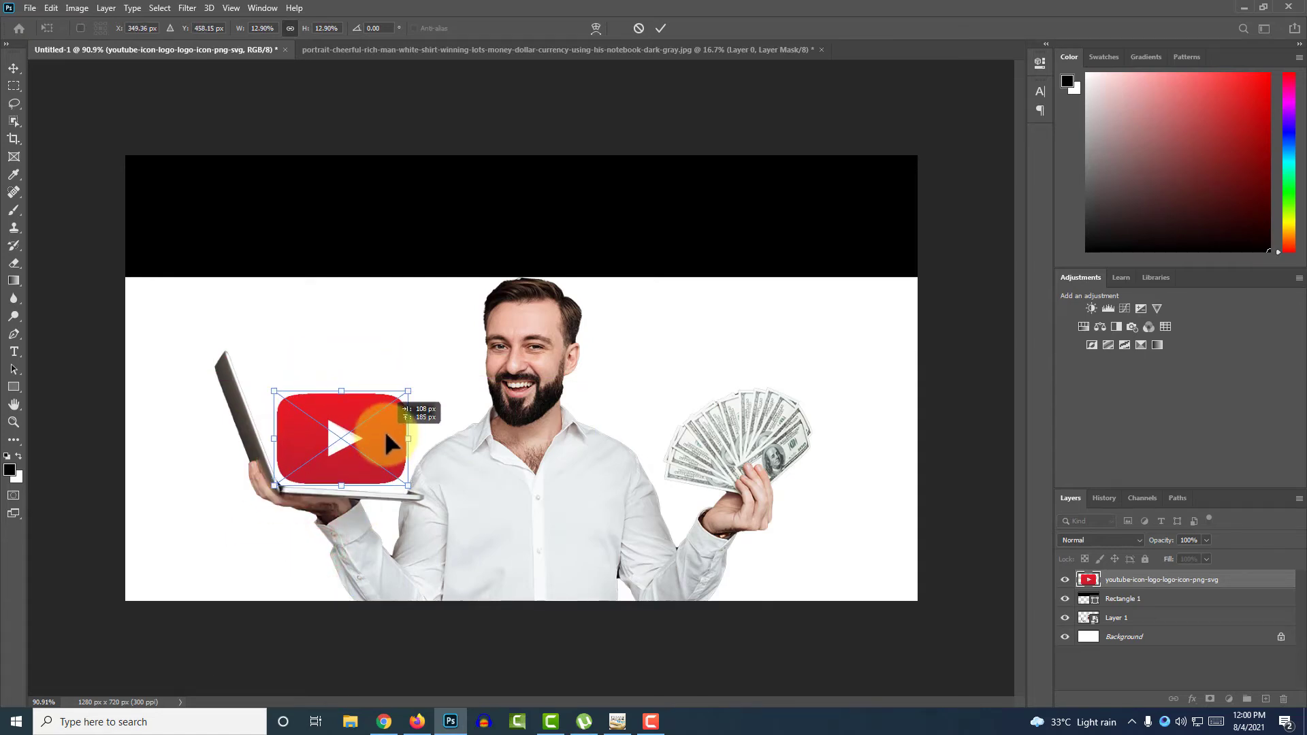
left_click_drag(412, 395, 411, 394)
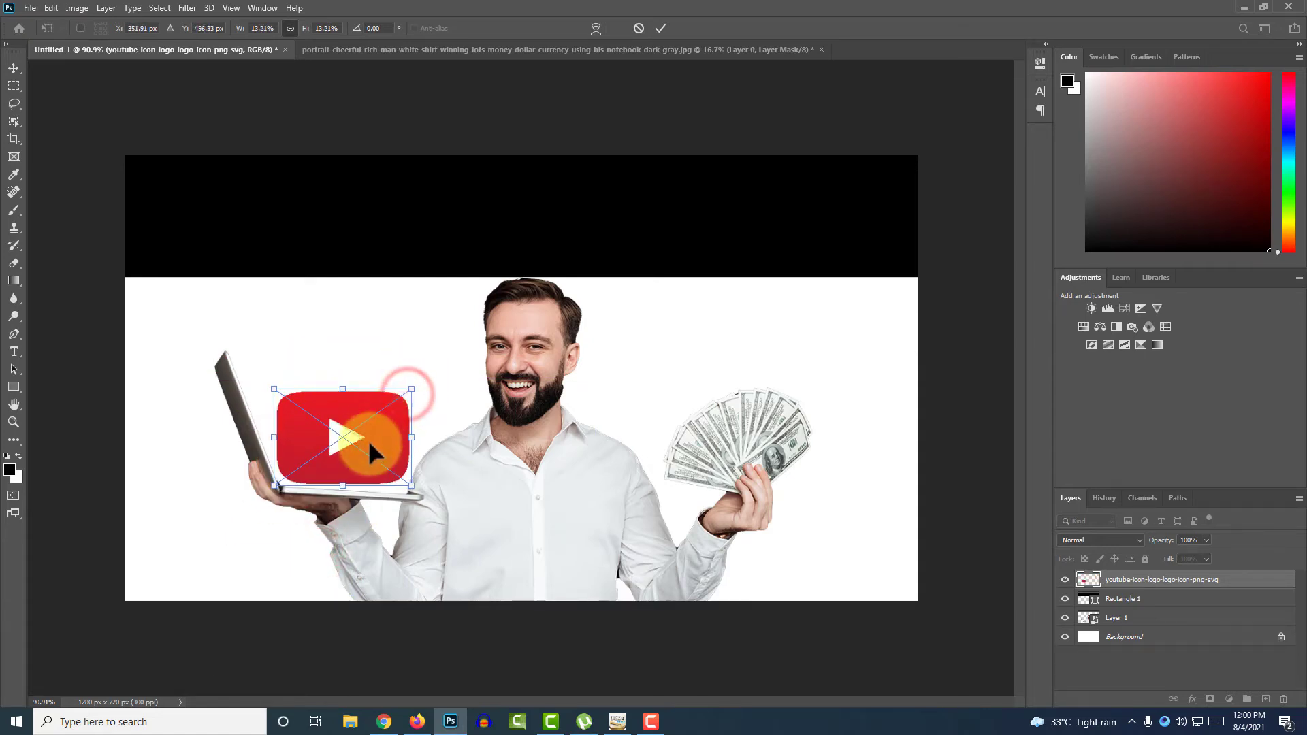
scroll(277, 436, "up", 3)
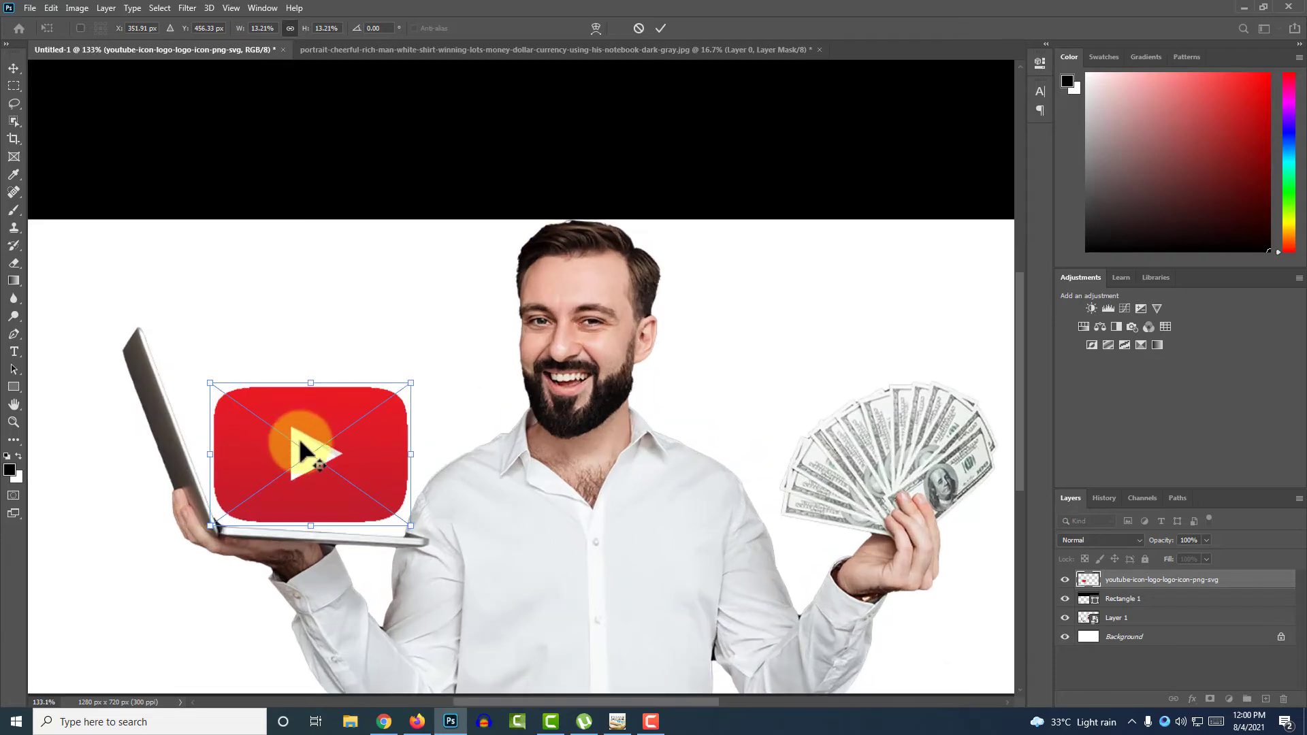
left_click_drag(343, 441, 364, 412)
left_click(660, 27)
Step: Add a white "Lorem Ipsum" placeholder text in the American Captain font on the black banner and commit it
key("ctrl+0")
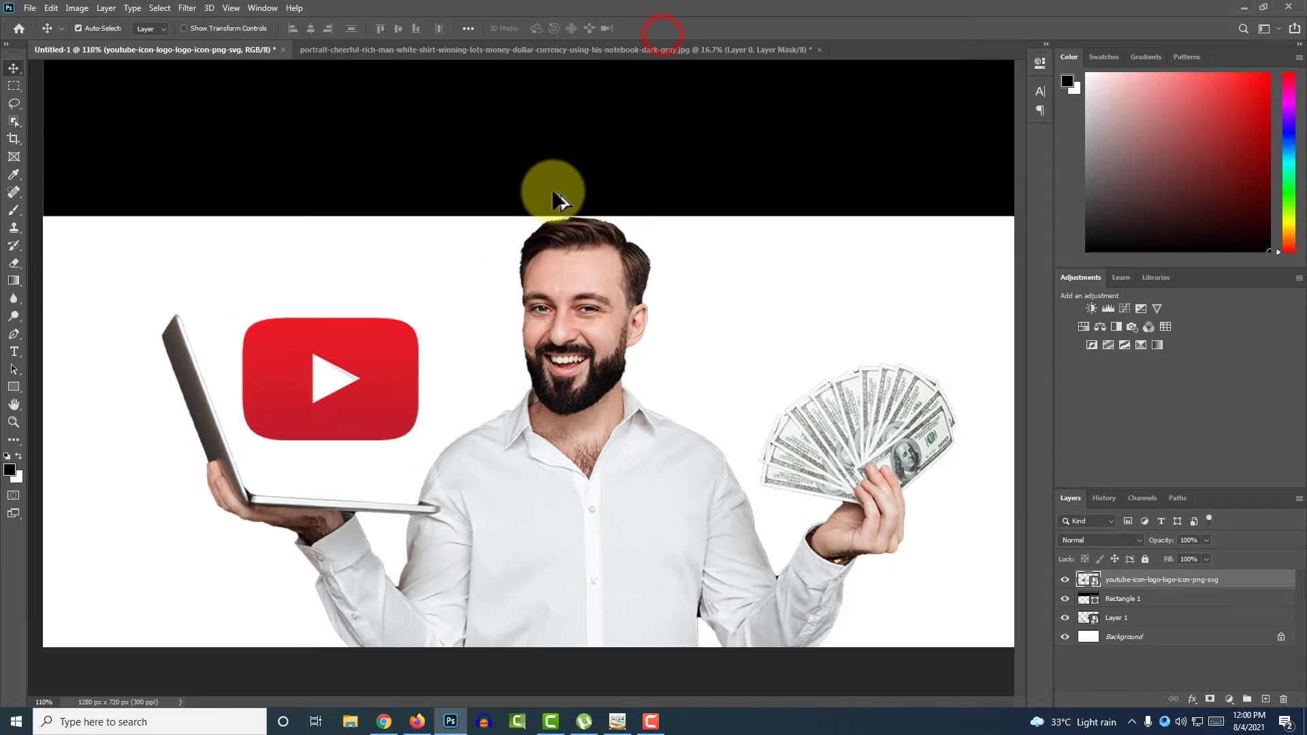
key("ctrl+minus")
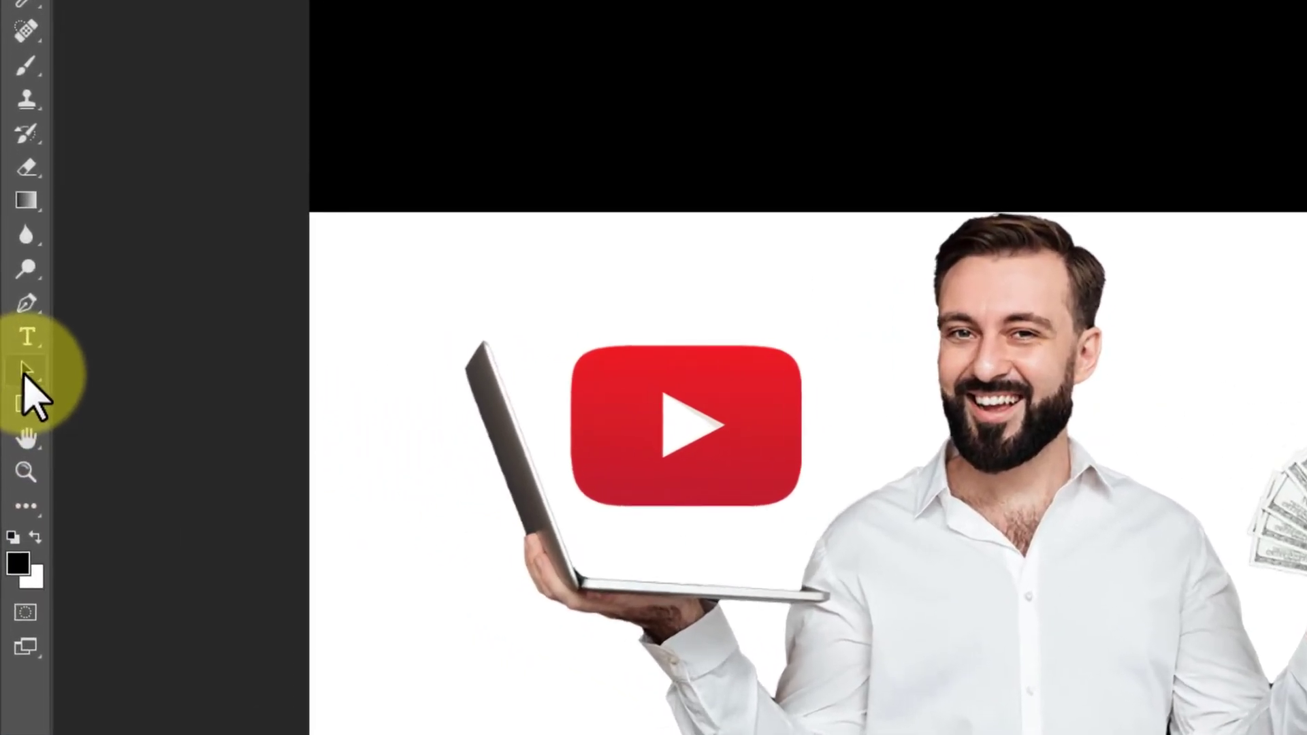
left_click(27, 339)
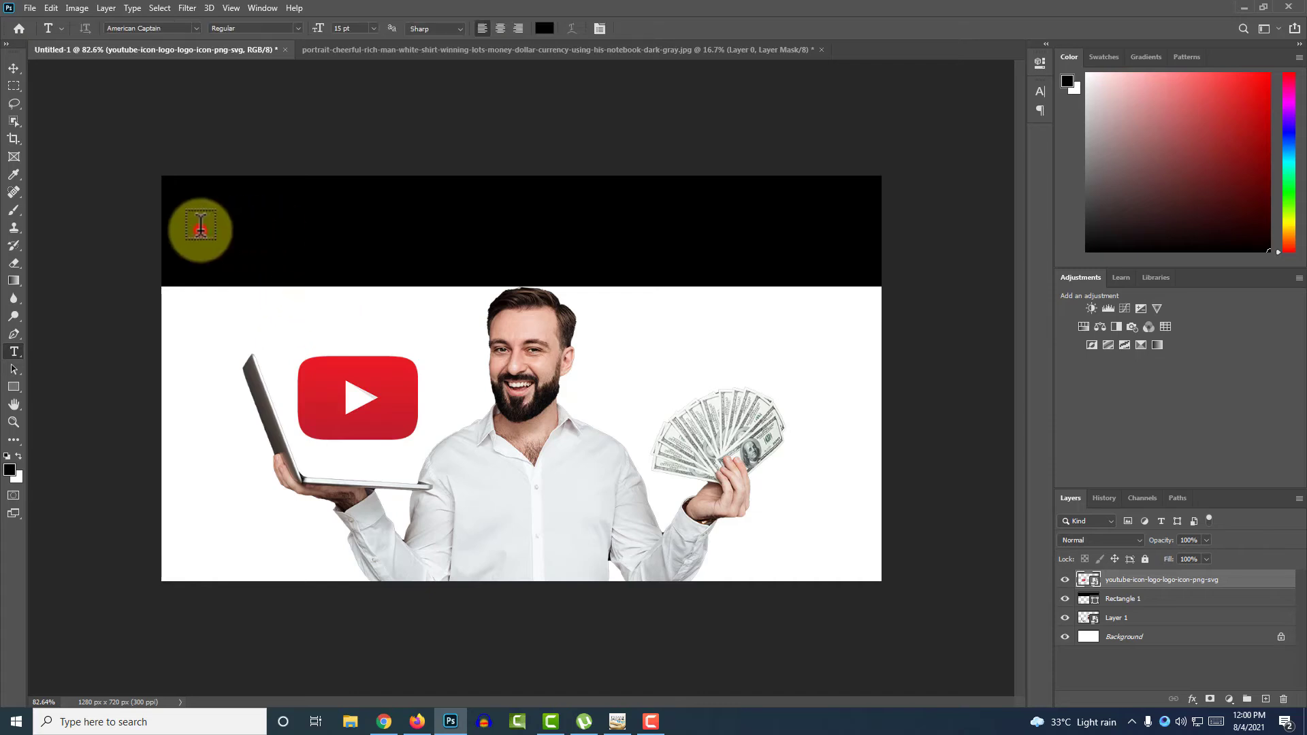
left_click(198, 229)
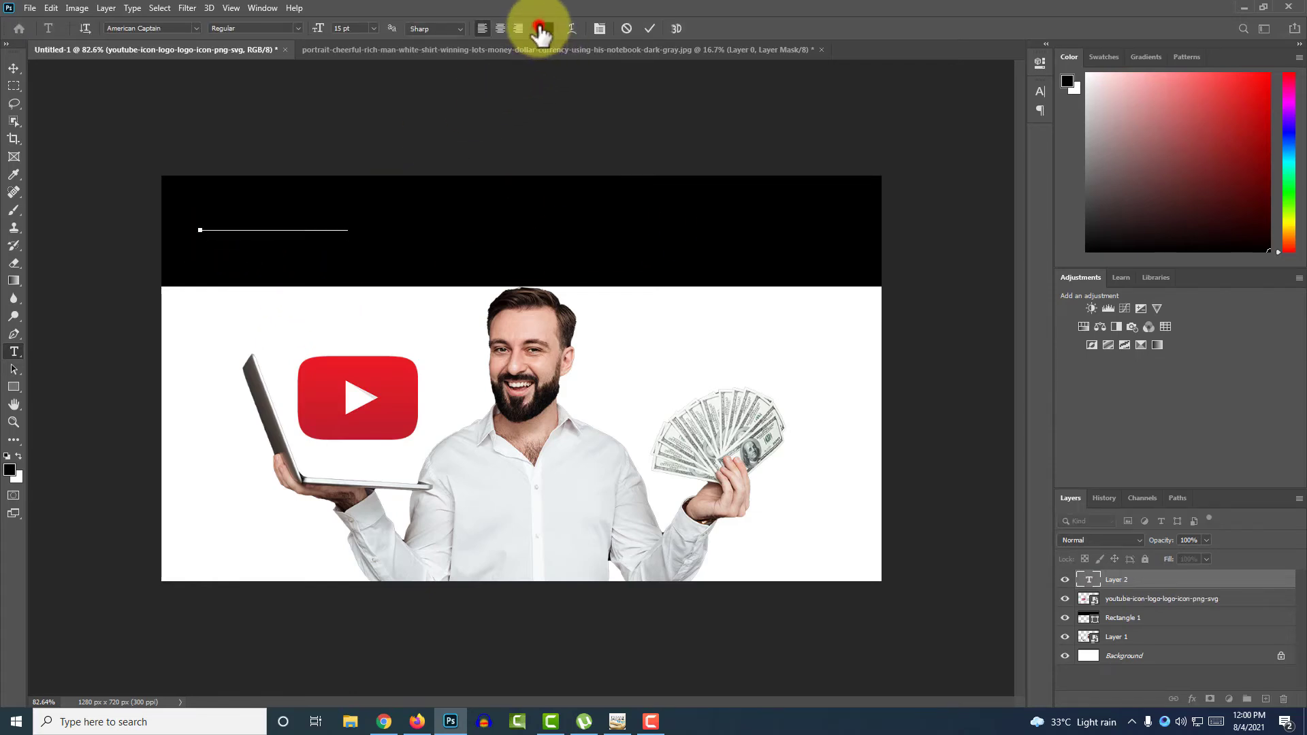
left_click(545, 28)
left_click_drag(969, 507, 905, 388)
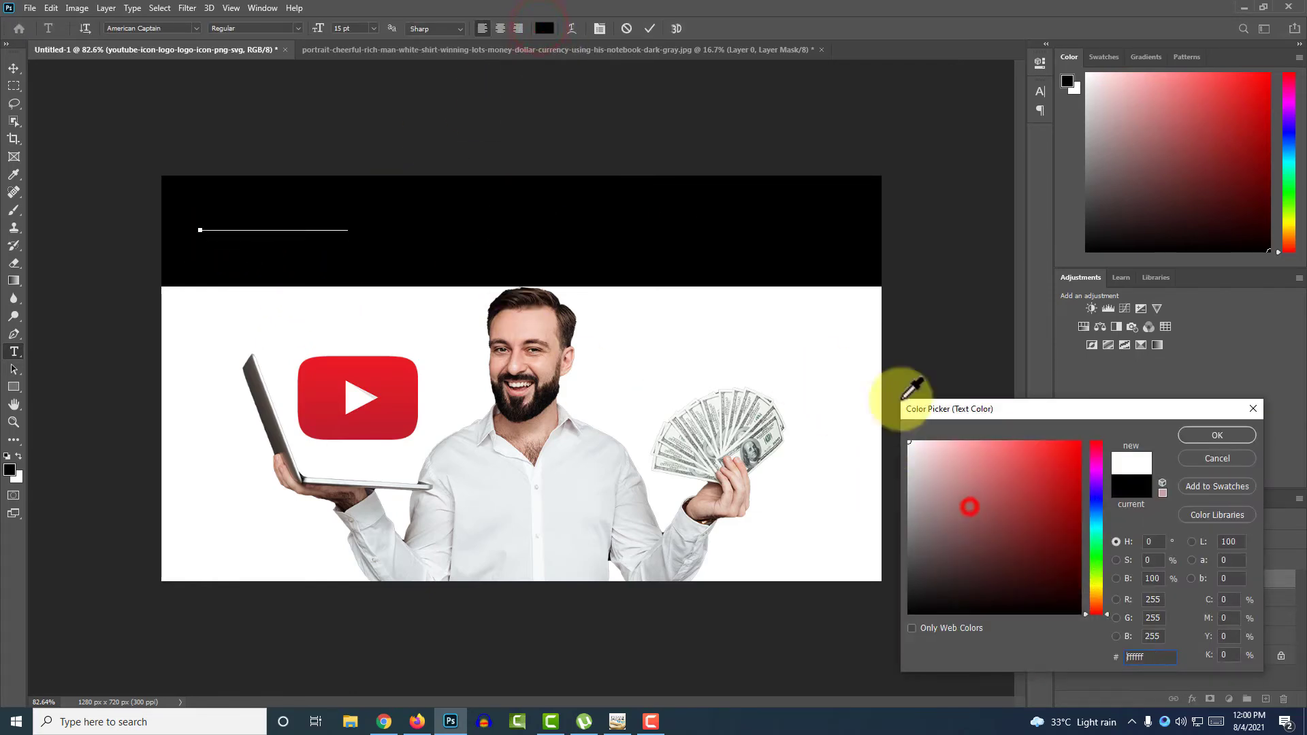
left_click(1218, 437)
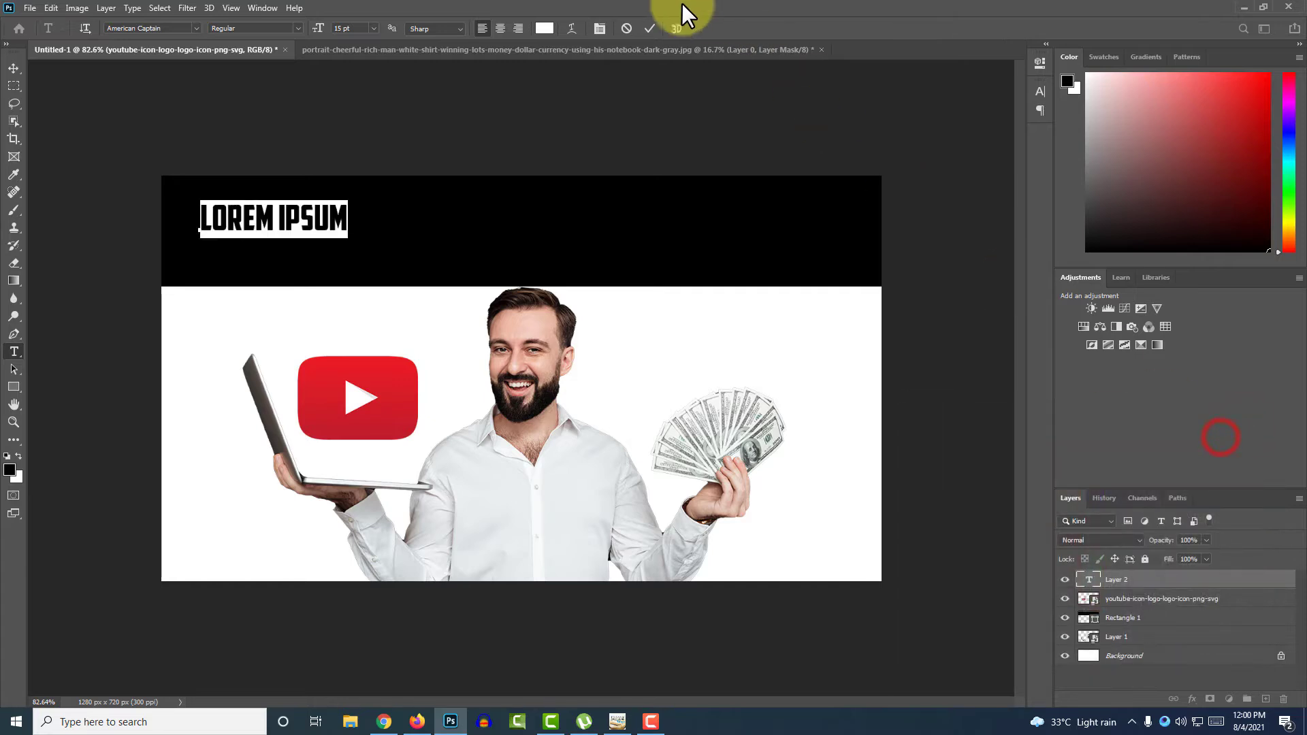
left_click(650, 30)
Step: Scale the "Lorem Ipsum" text to about 341.5% and position it within the black banner
key("ctrl+t")
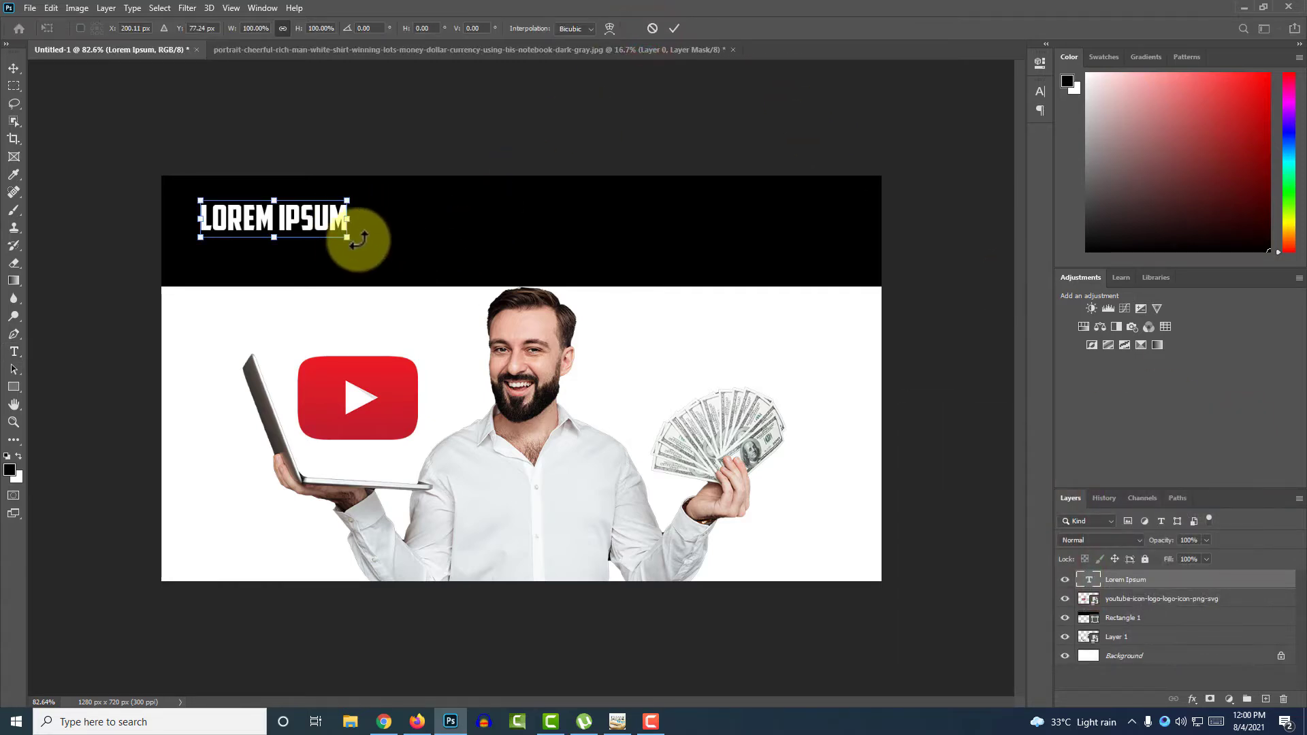
left_click_drag(348, 238, 735, 216)
left_click_drag(616, 244, 656, 221)
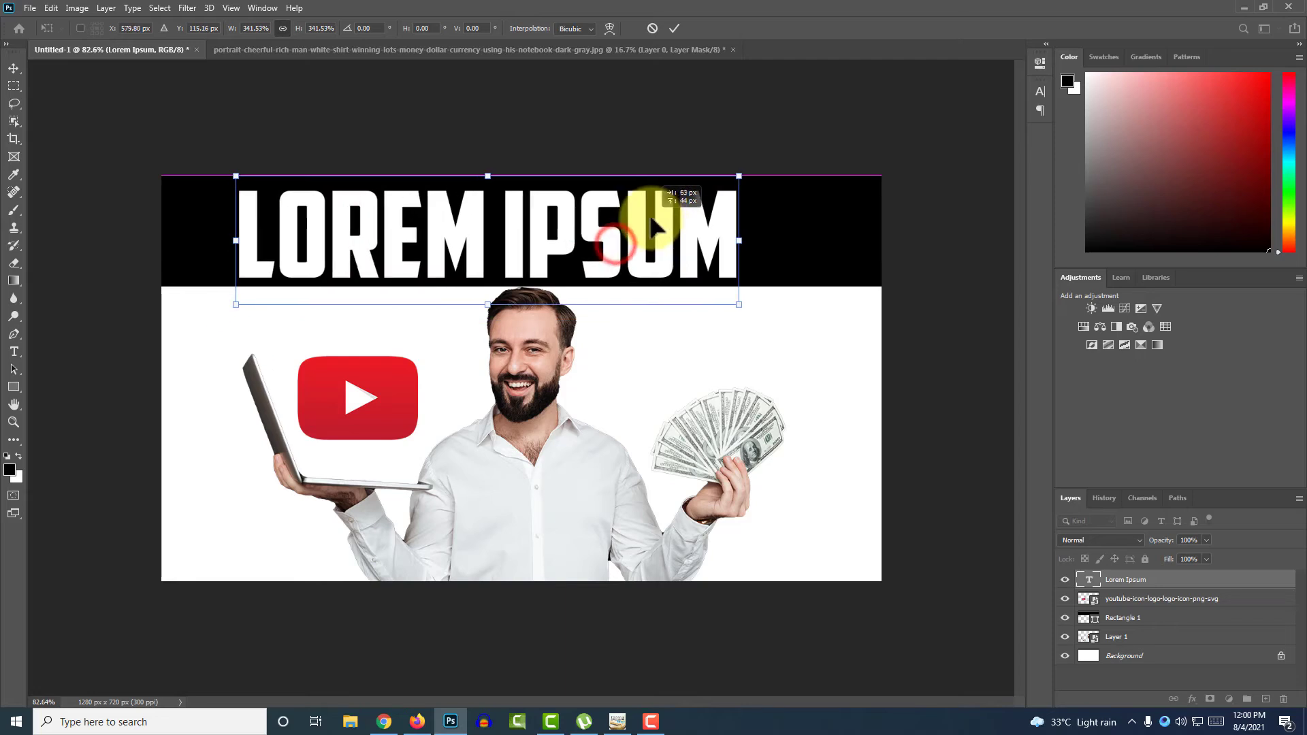
left_click(674, 29)
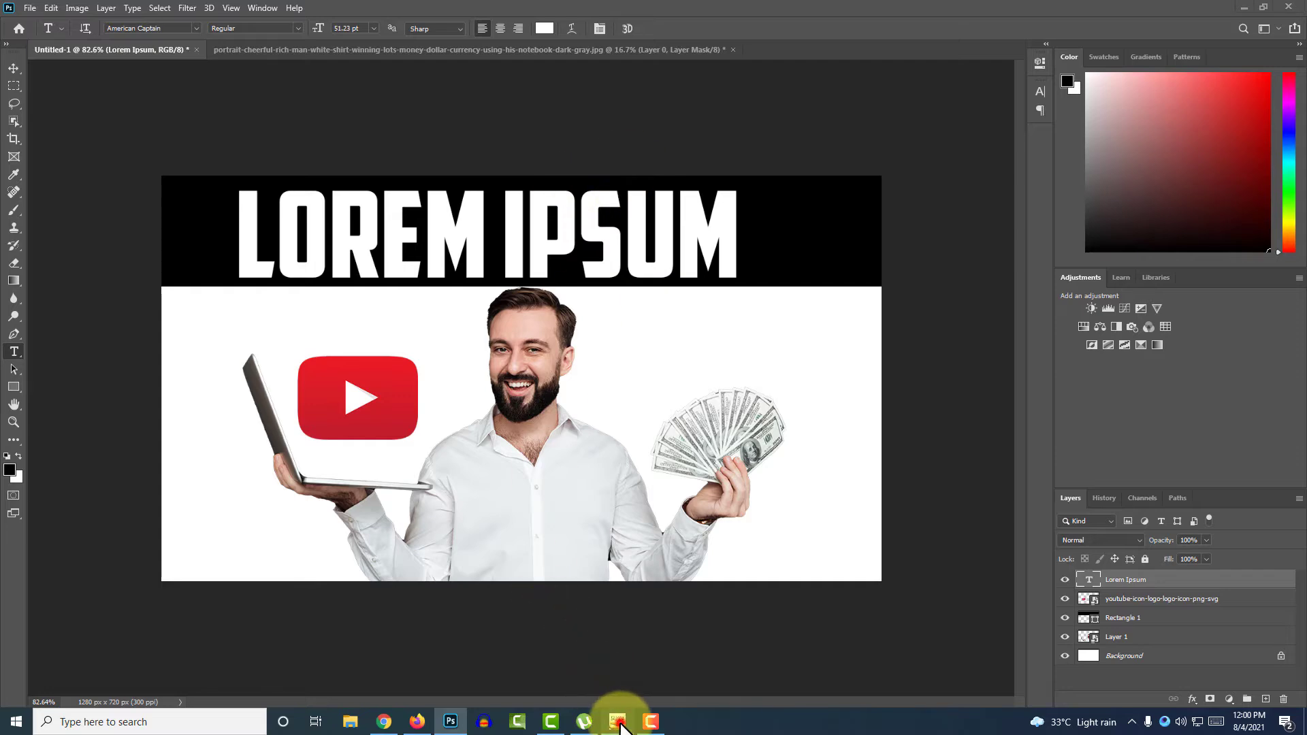
Step: Switch to InPage and set the font size to 60pt
left_click(619, 724)
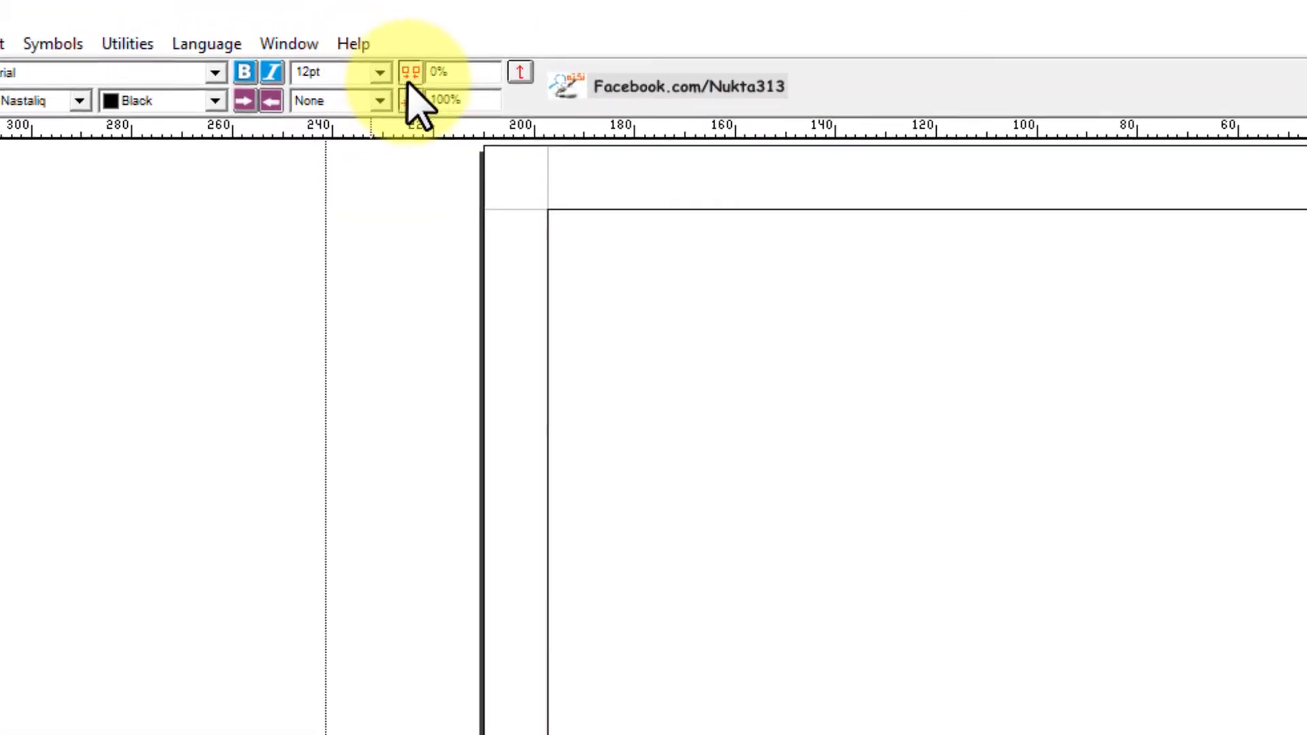
left_click(382, 73)
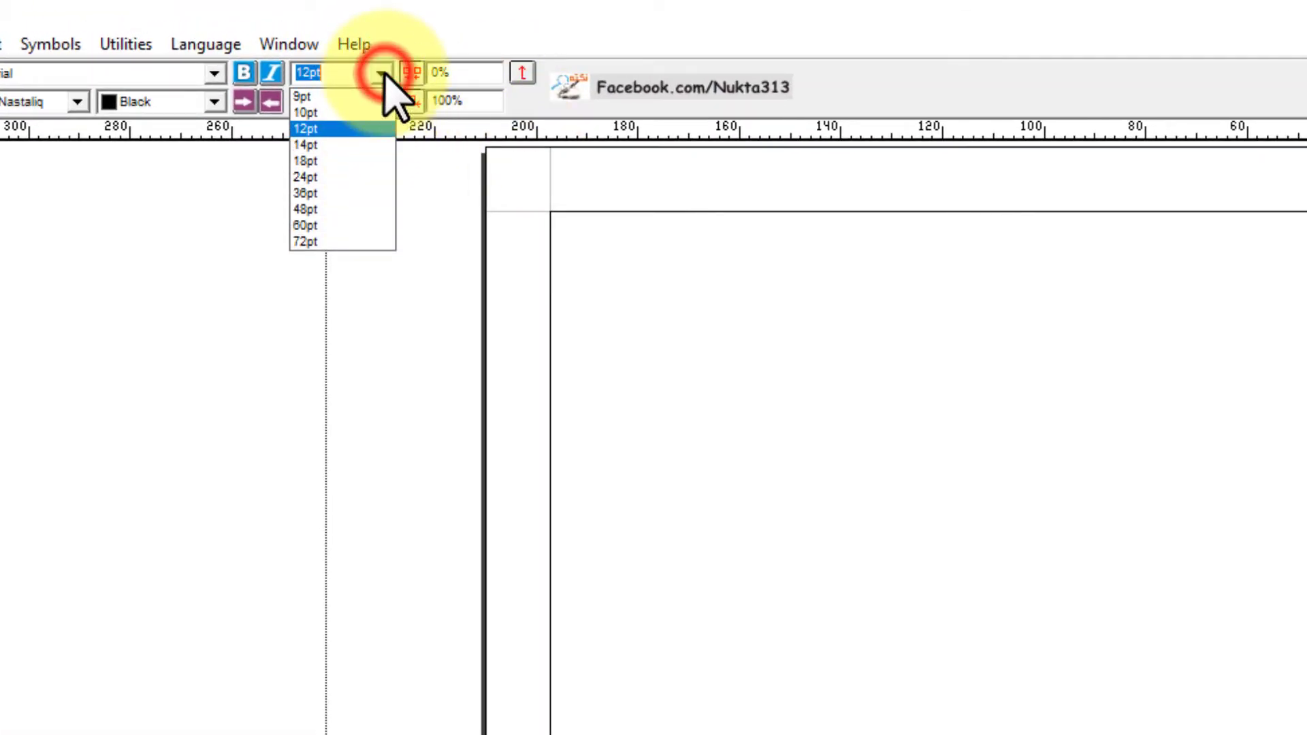
left_click(313, 226)
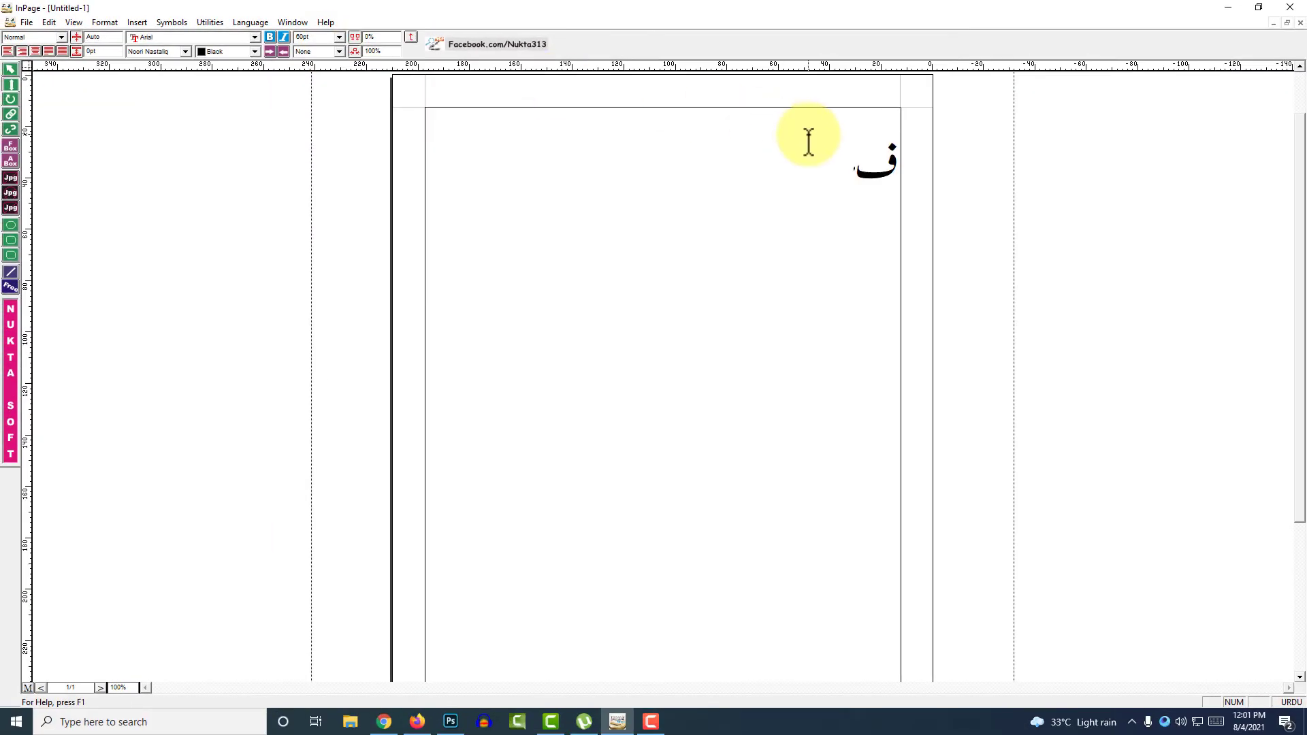
Step: Clear the stray letter from the page and write the Urdu heading "آن لائن ارننگ کیسے کرے"
left_click_drag(706, 172, 1010, 181)
key("Delete")
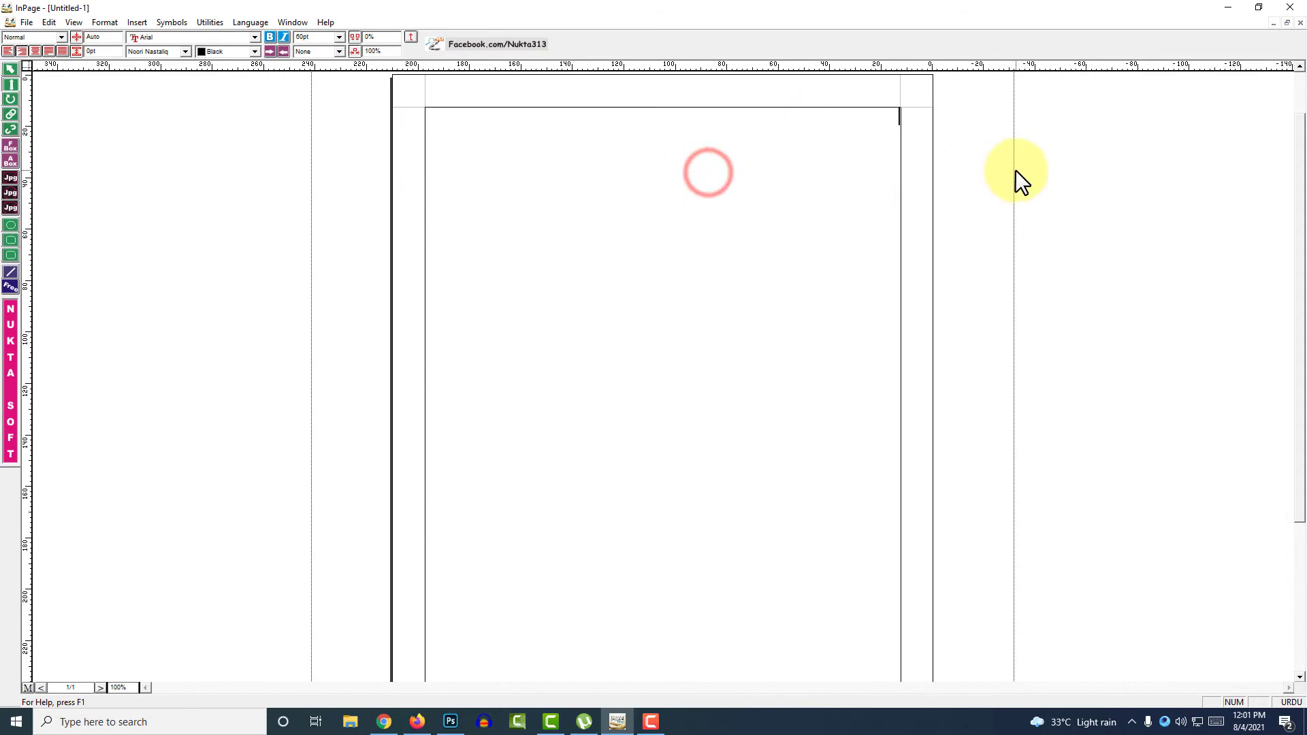
type("گفدگفگ")
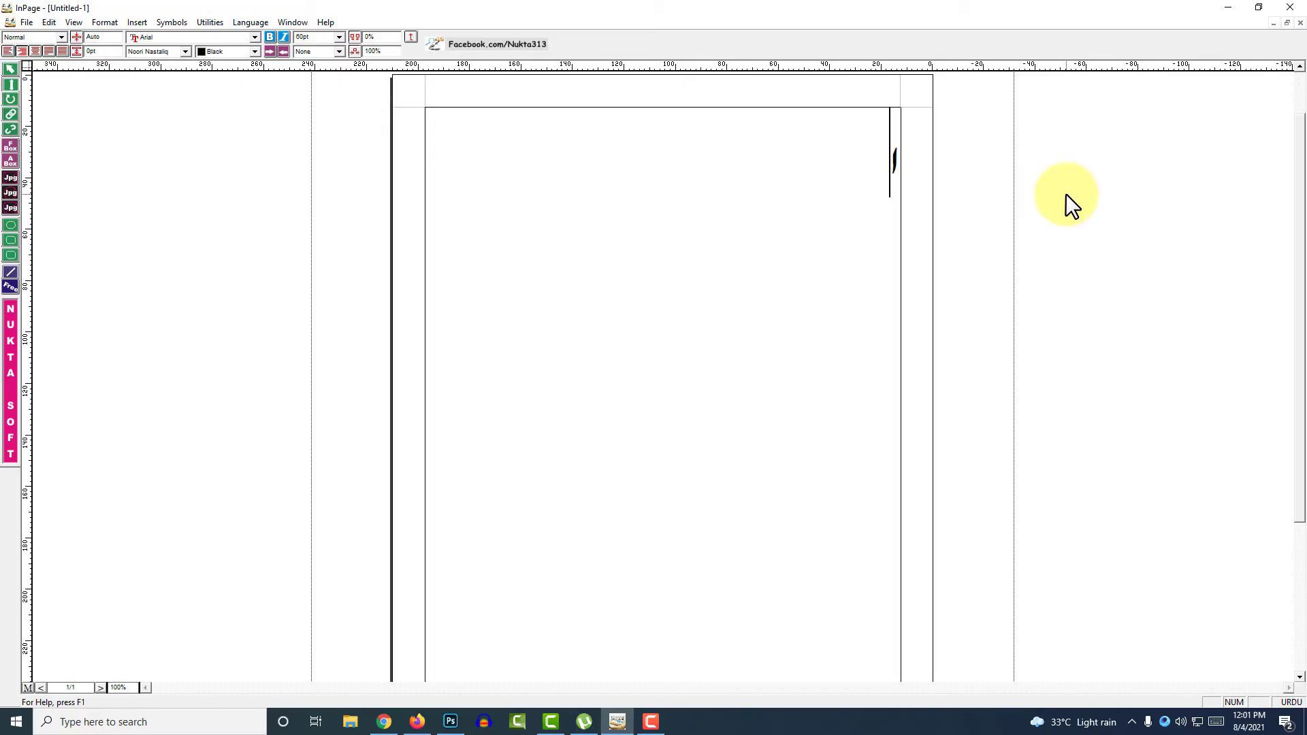
type("آن ل")
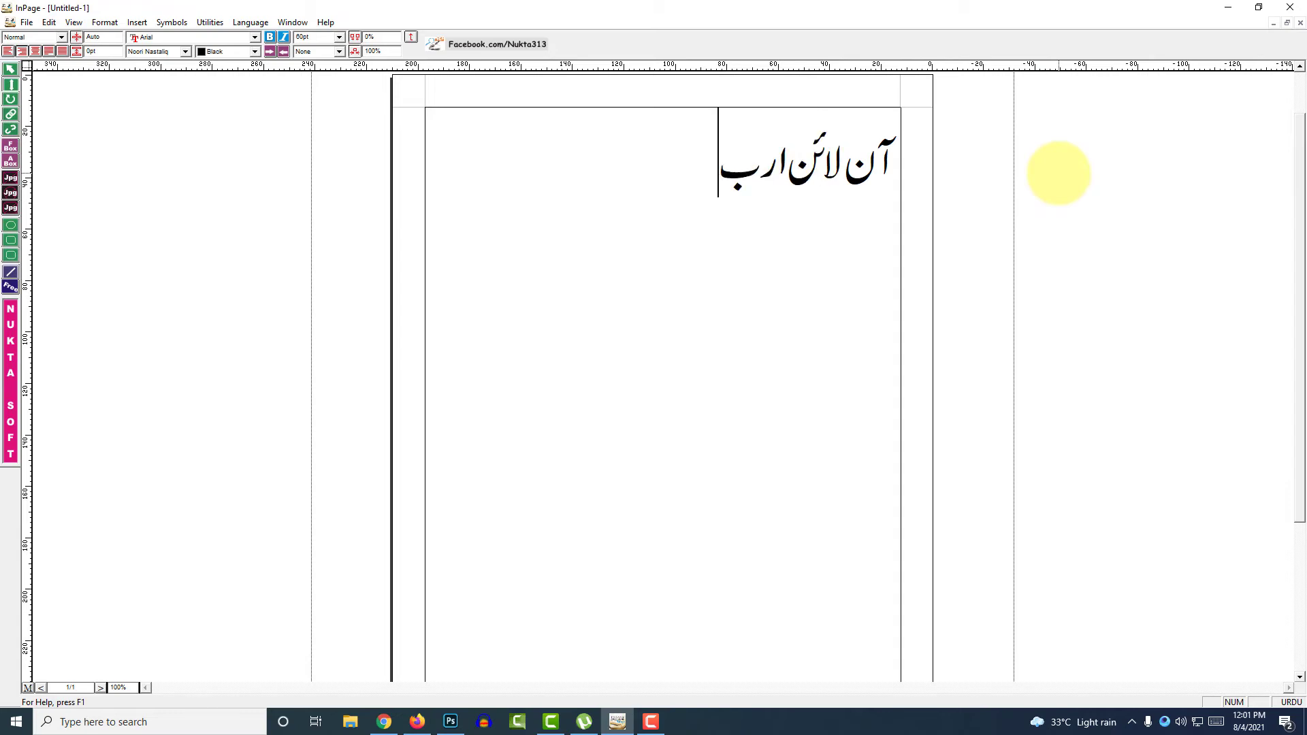
type("ائن ارنگ")
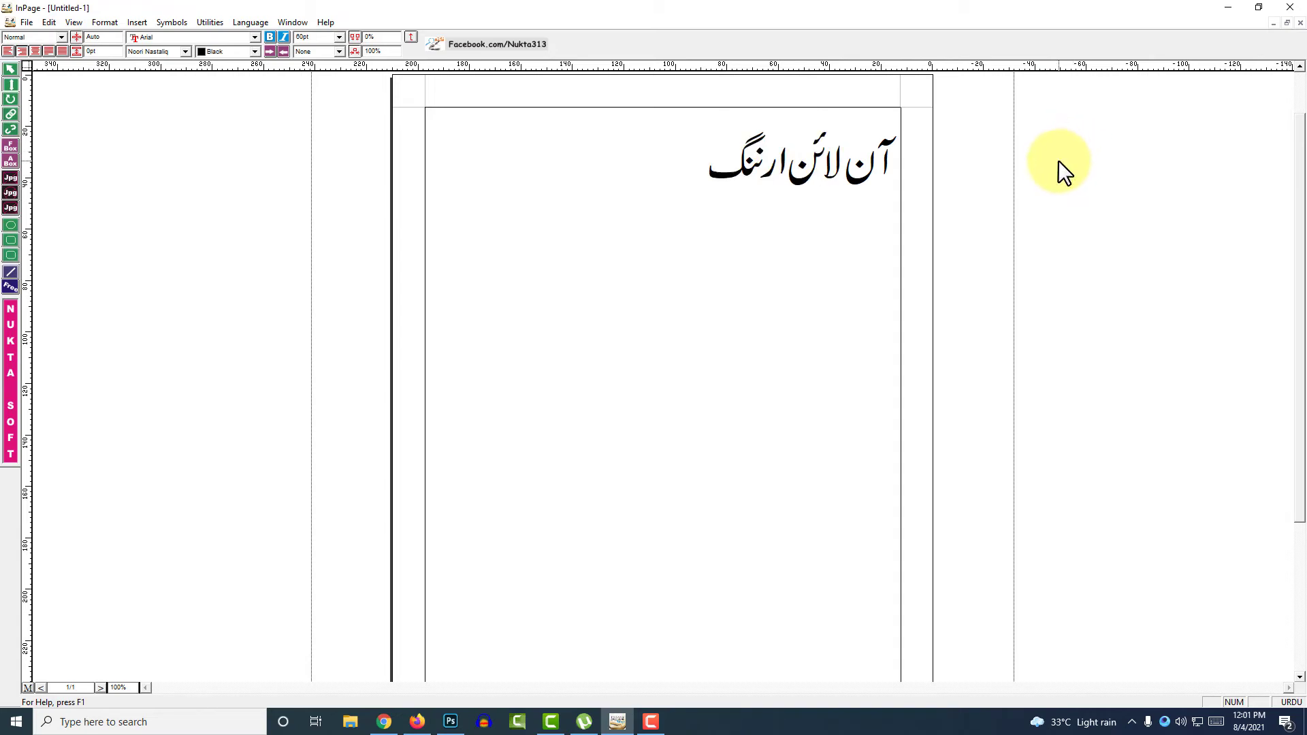
type(" کیسے کرے")
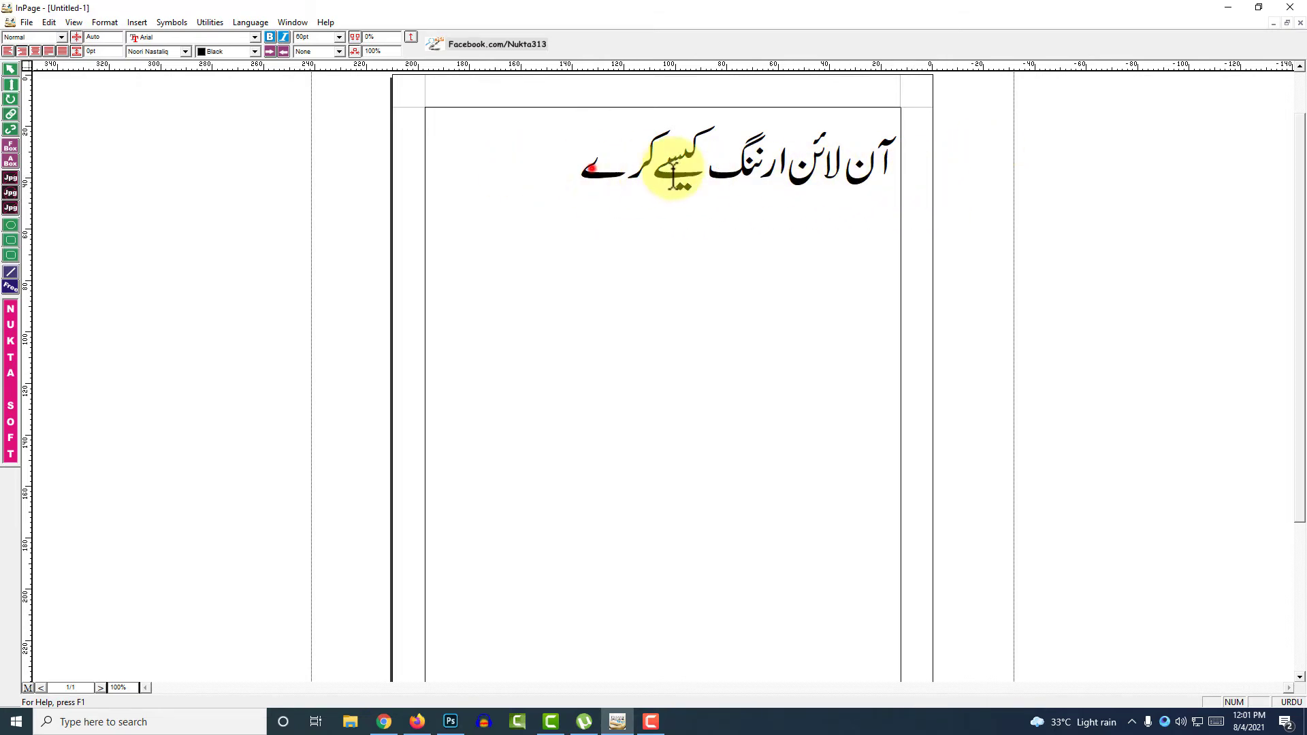
key("ctrl+a")
left_click(446, 181)
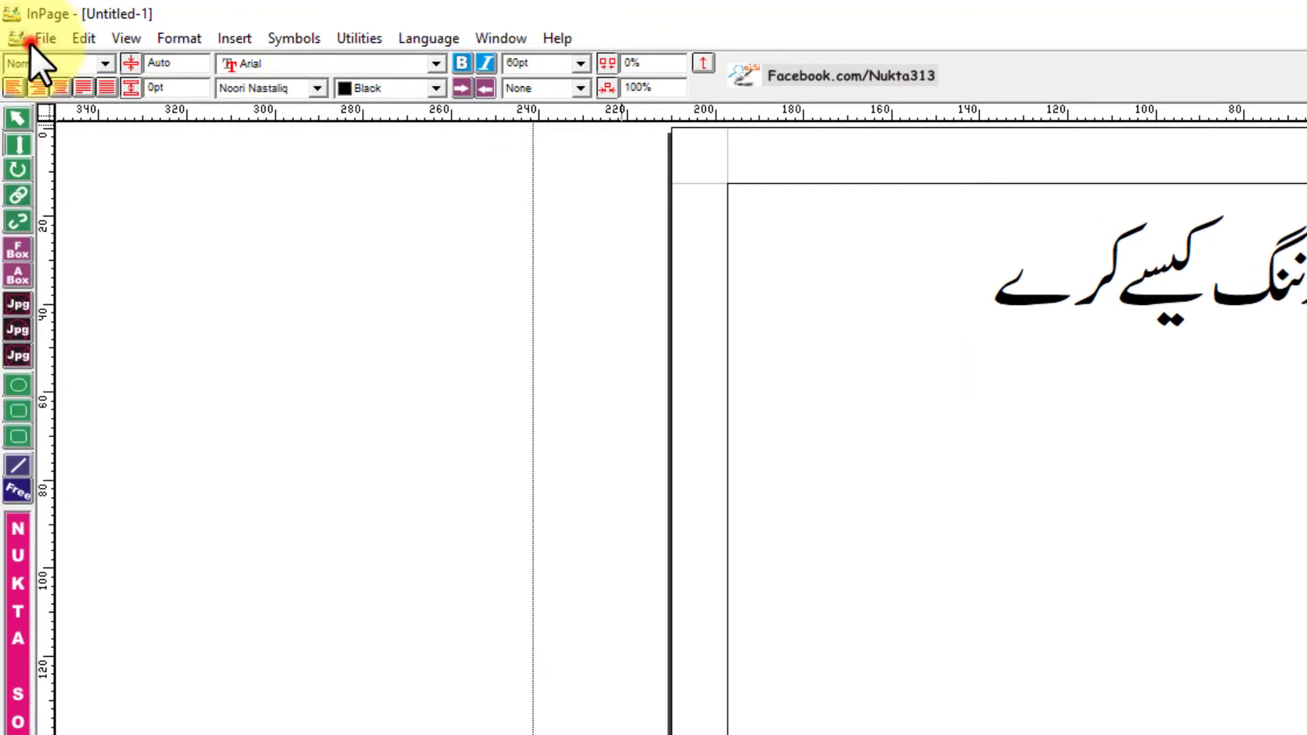
Step: Start exporting the page as a picture with Desktop as the save location
left_click(29, 40)
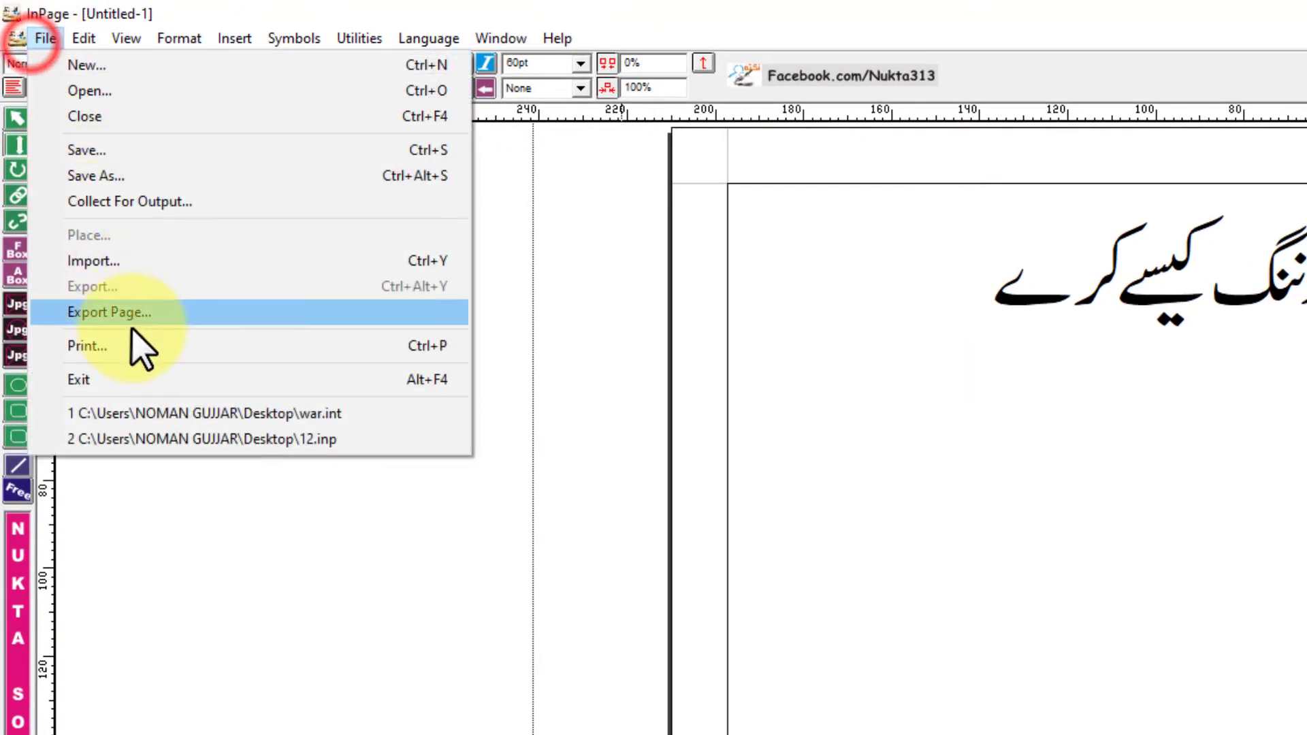
left_click(131, 311)
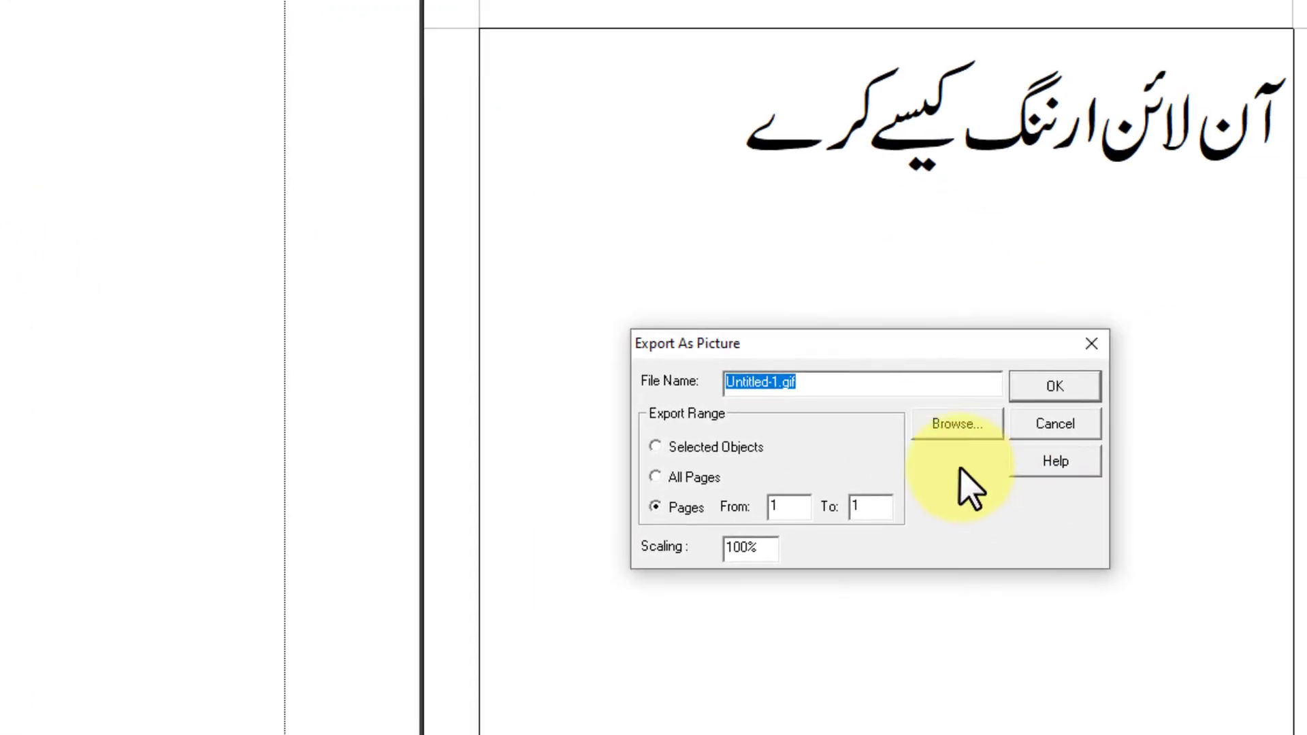
left_click(1203, 586)
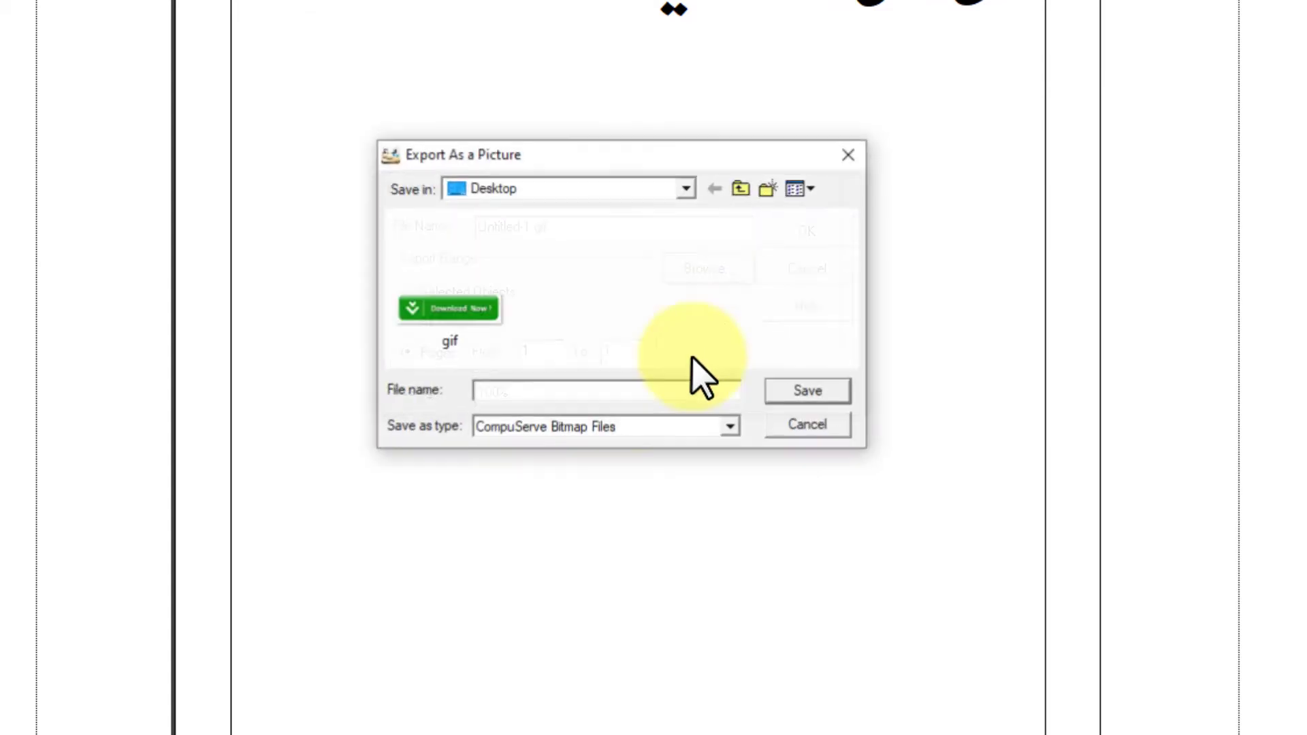
left_click(470, 193)
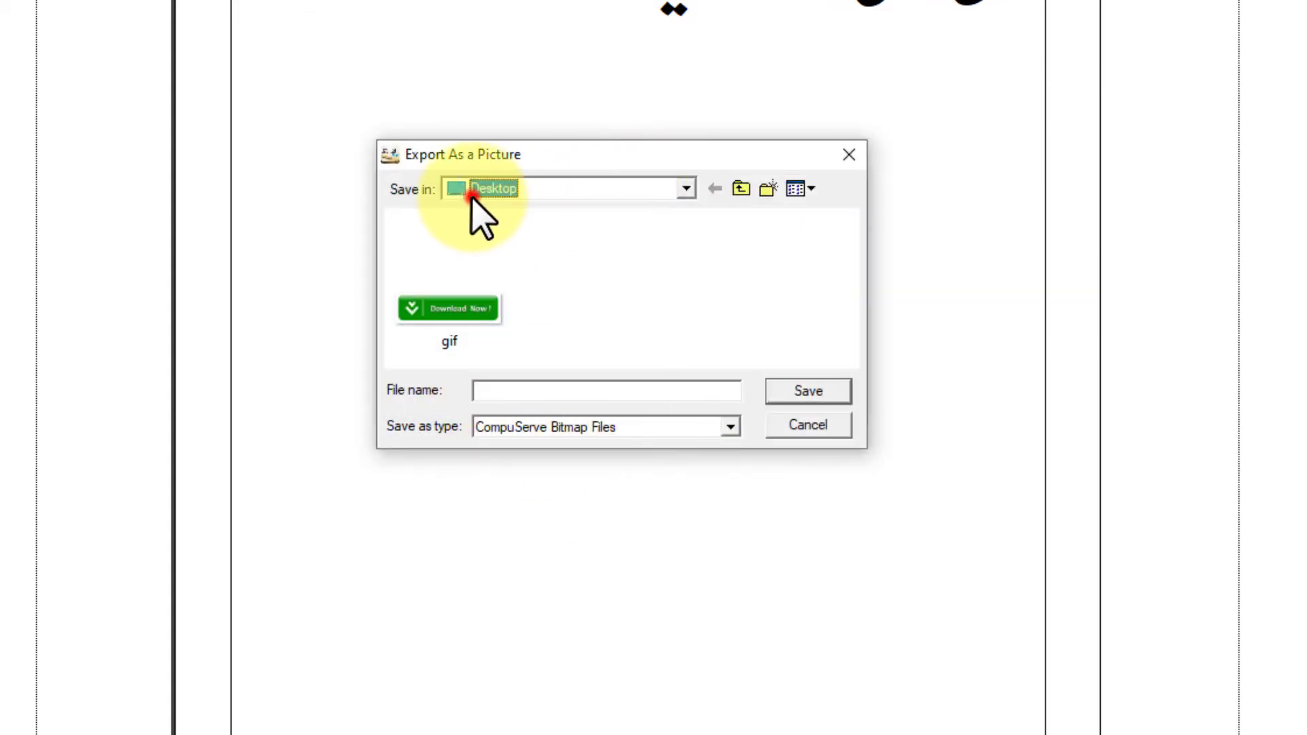
left_click(696, 192)
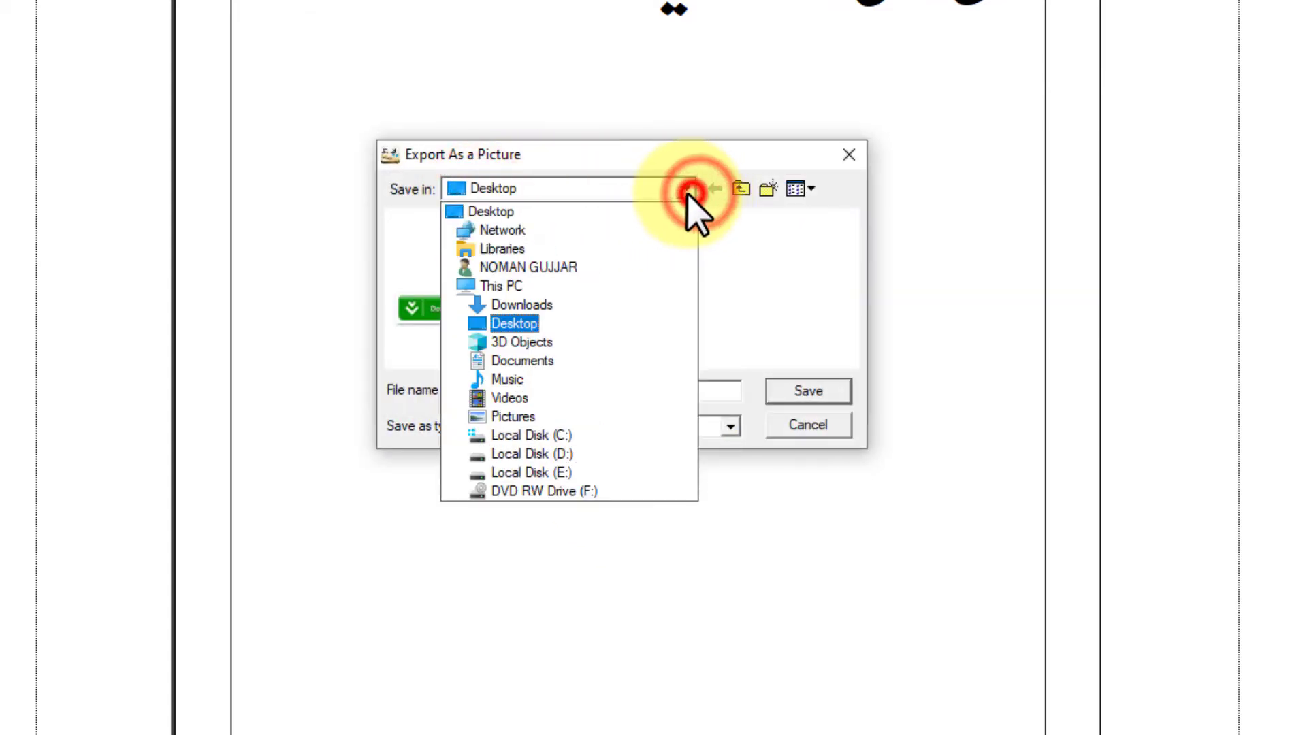
left_click(516, 320)
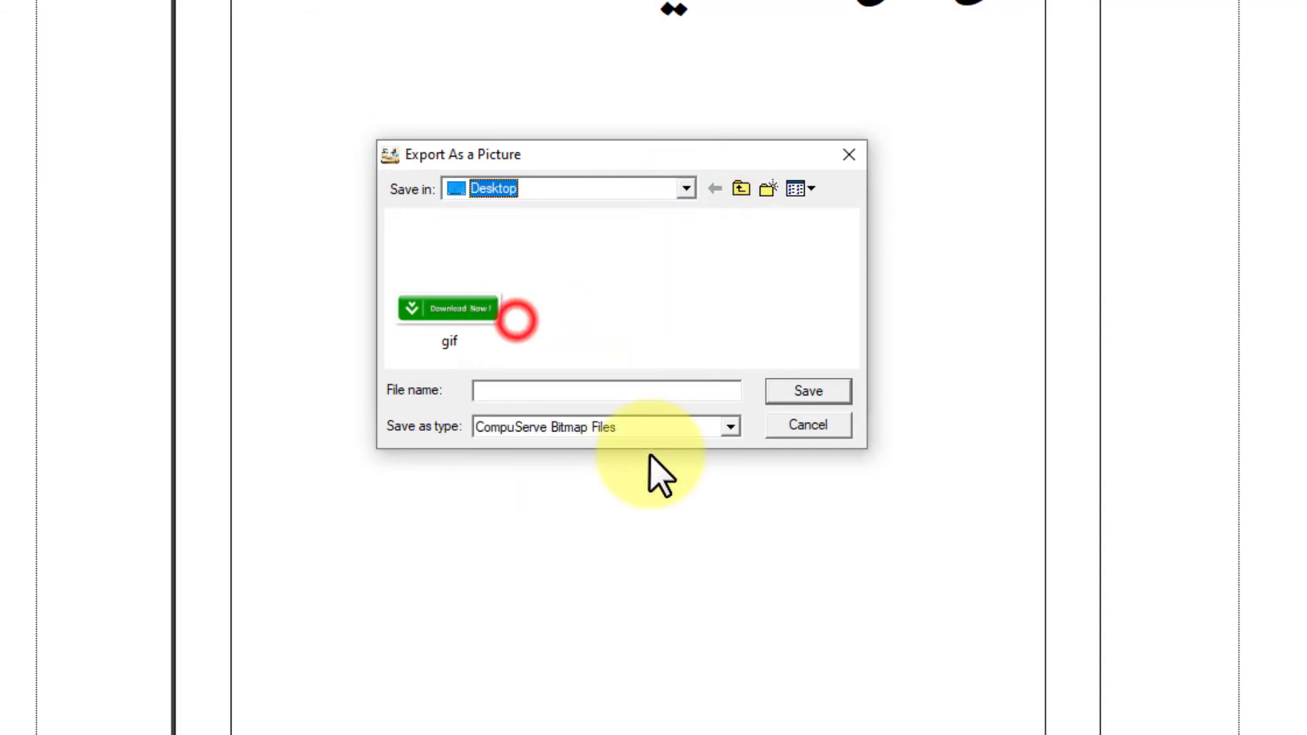
Step: Export the page in Encapsulated PostScript format under the file name dfsad
left_click(511, 427)
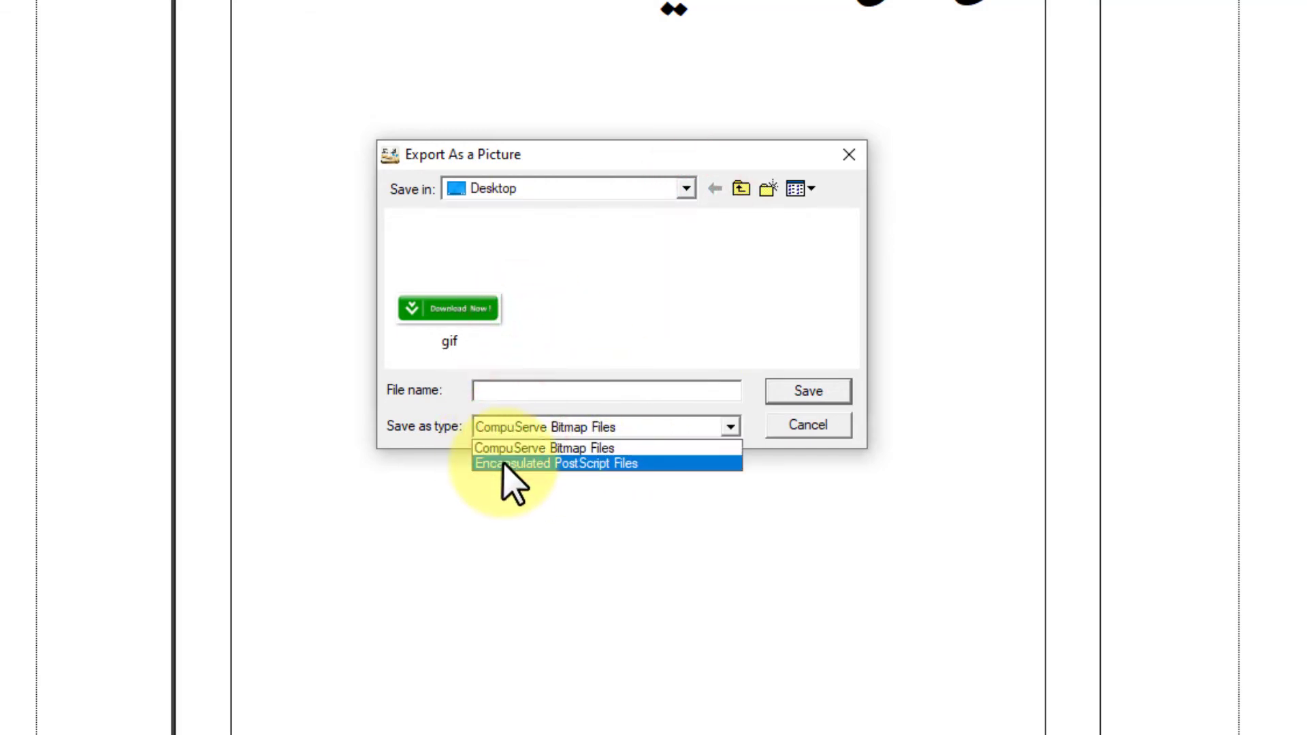
left_click(654, 463)
left_click(803, 391)
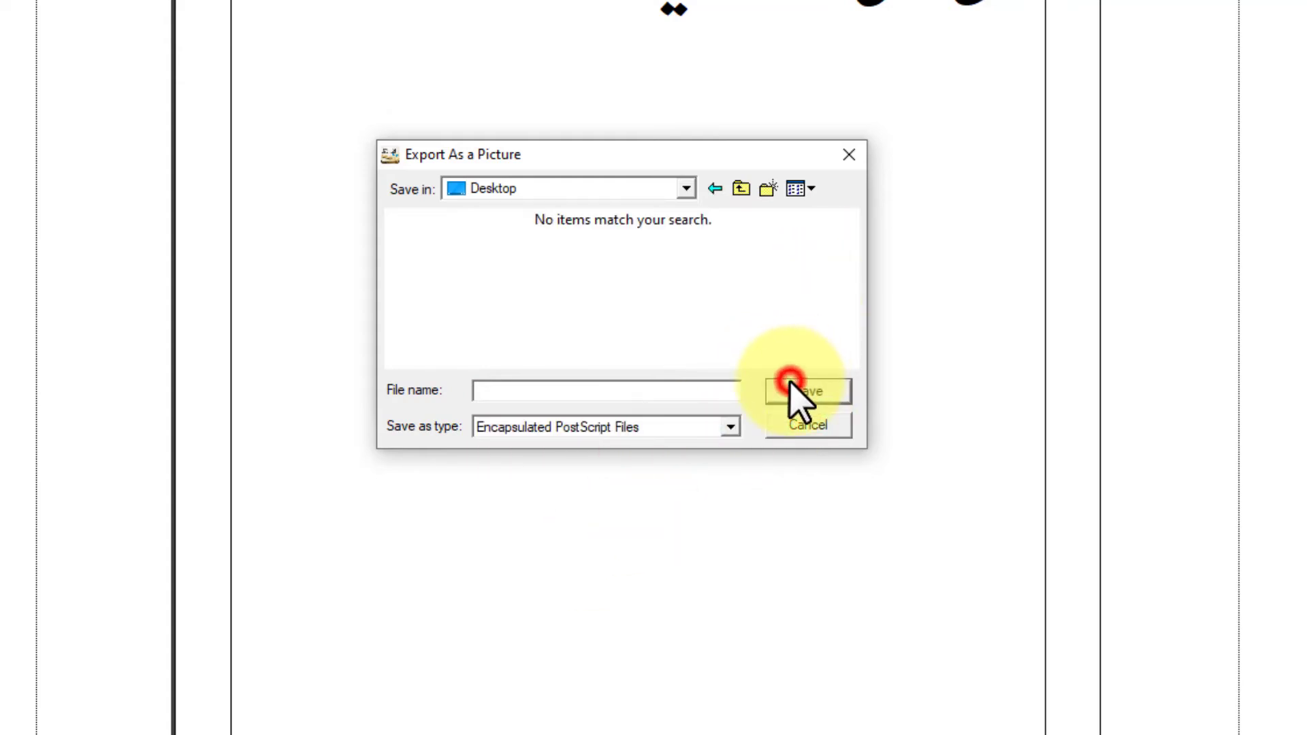
left_click(647, 388)
type("dfsad")
left_click(763, 396)
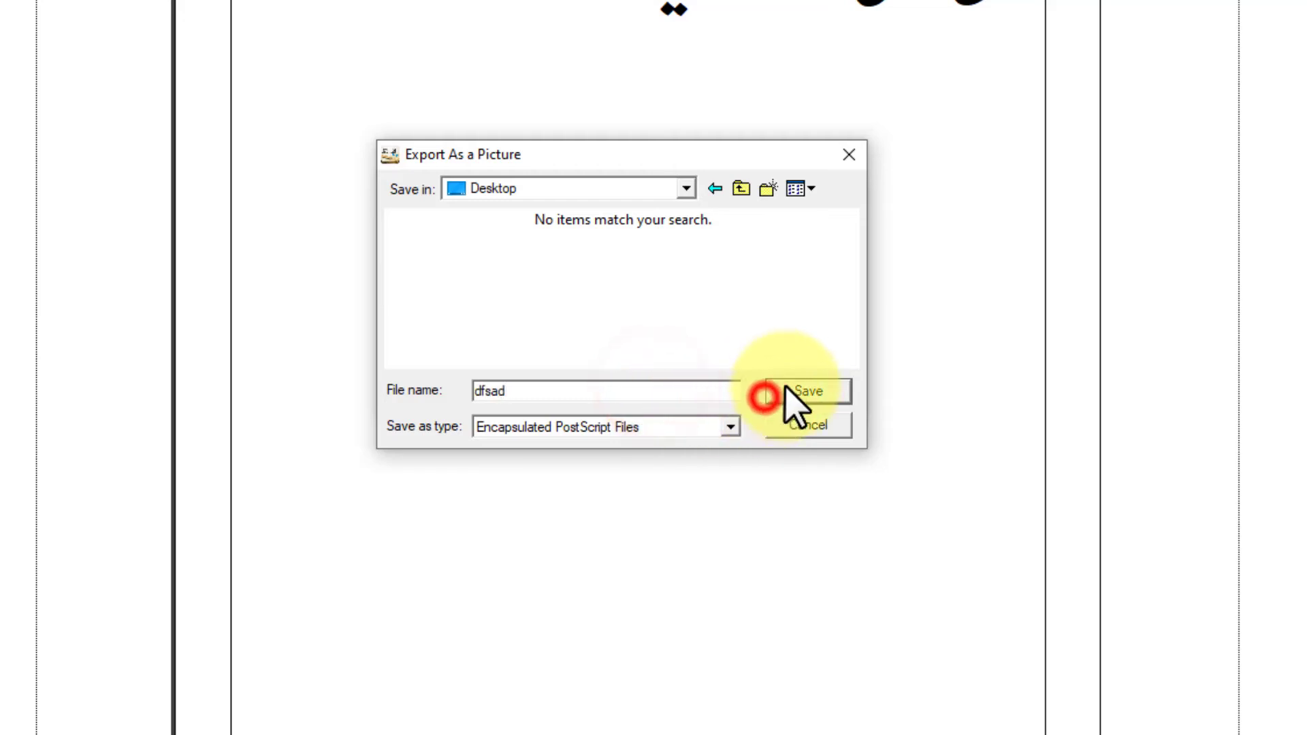
left_click(823, 386)
left_click(830, 227)
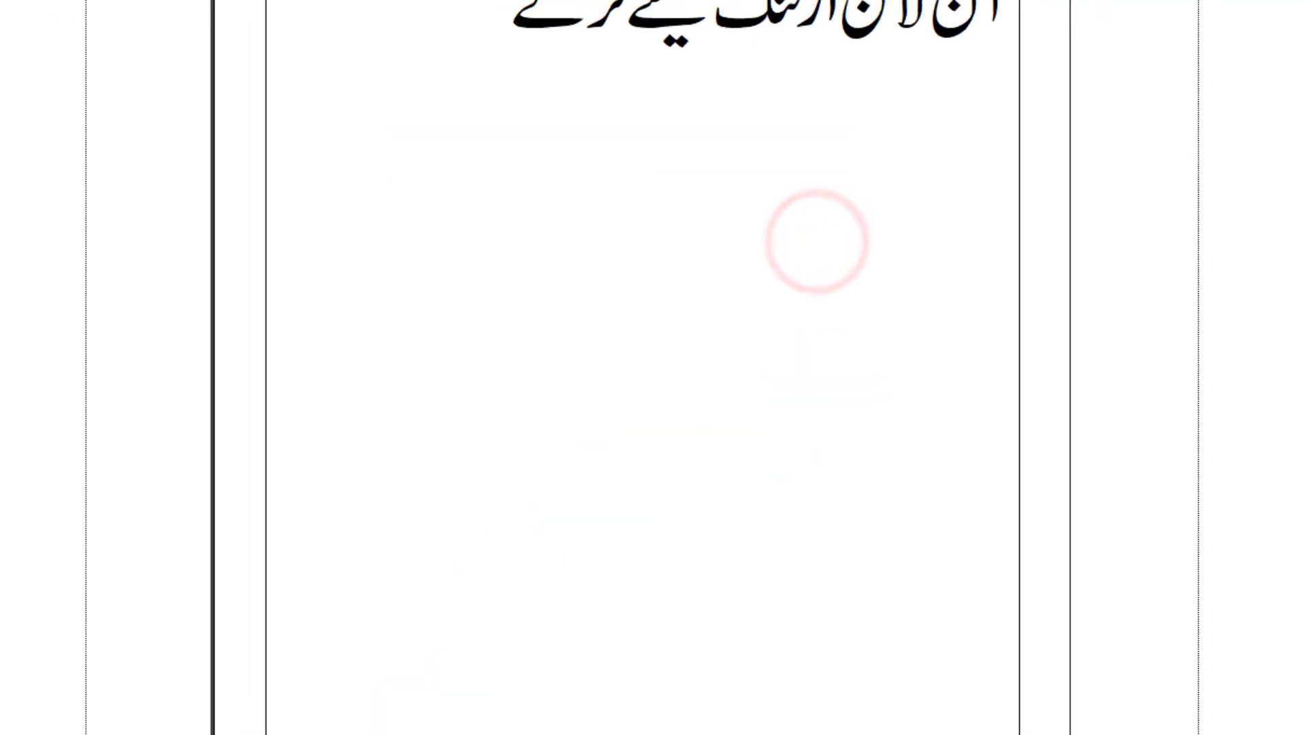
Step: Switch to Photoshop and open the exported file dfsad.eps from the Desktop
left_click(450, 721)
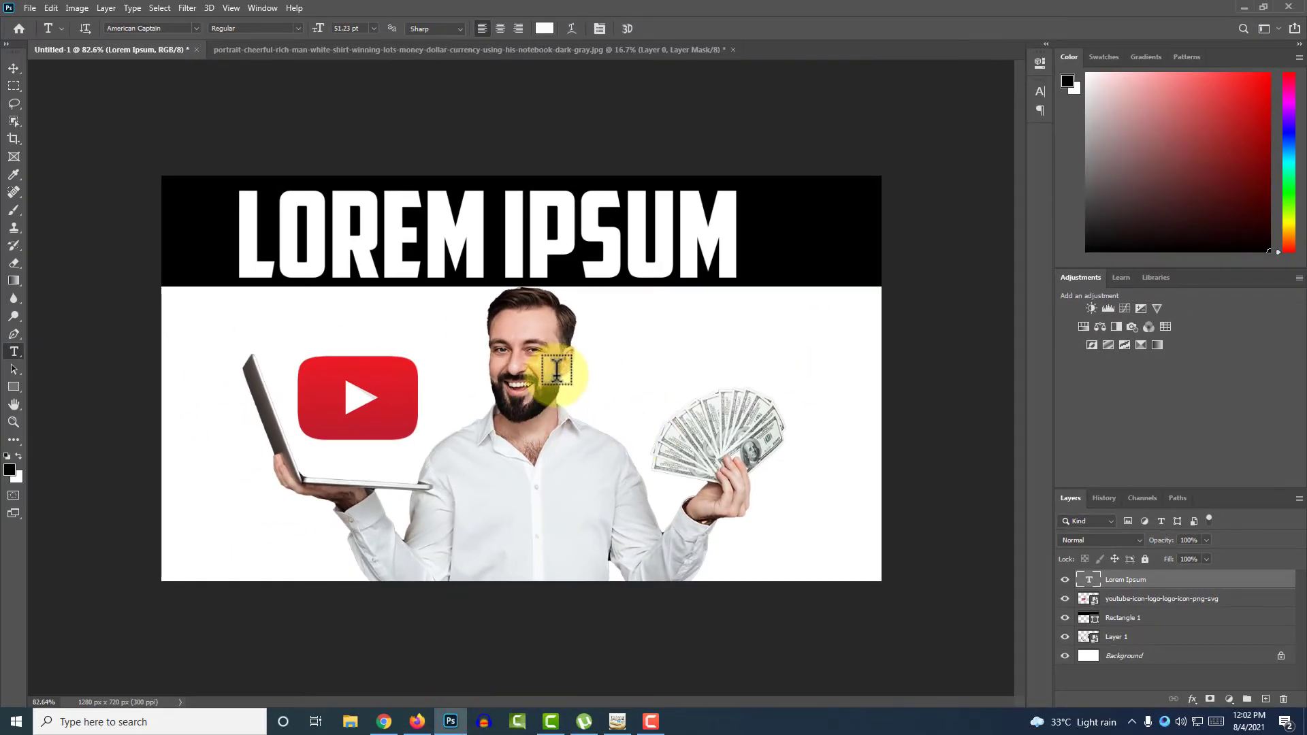
left_click(13, 69)
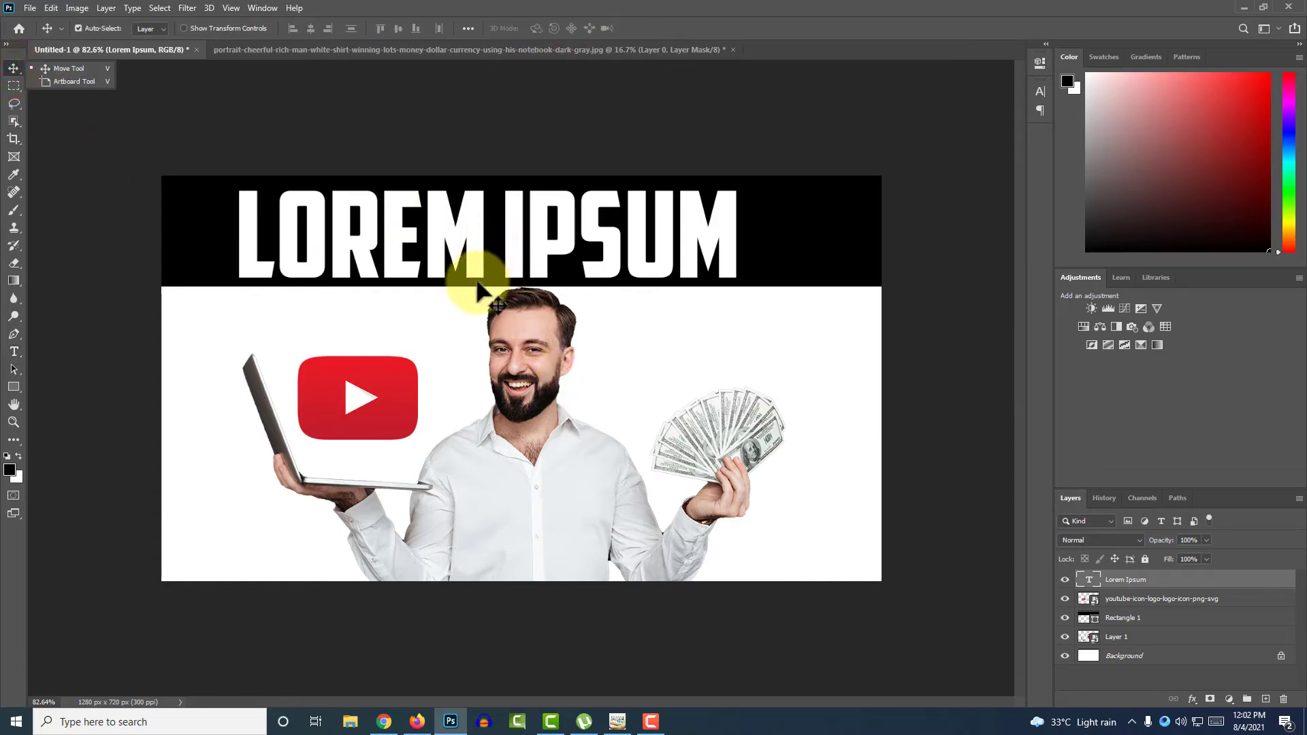
key("ctrl+t")
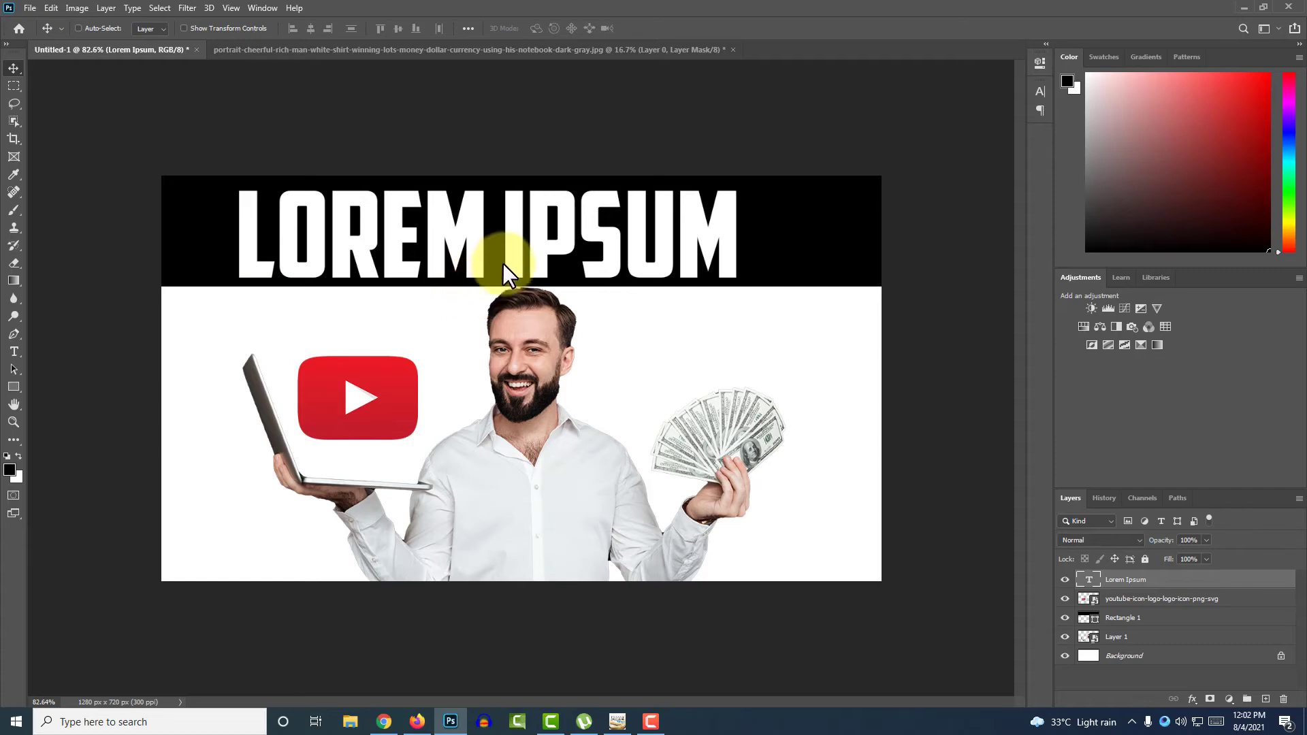
key("ctrl+o")
type("d")
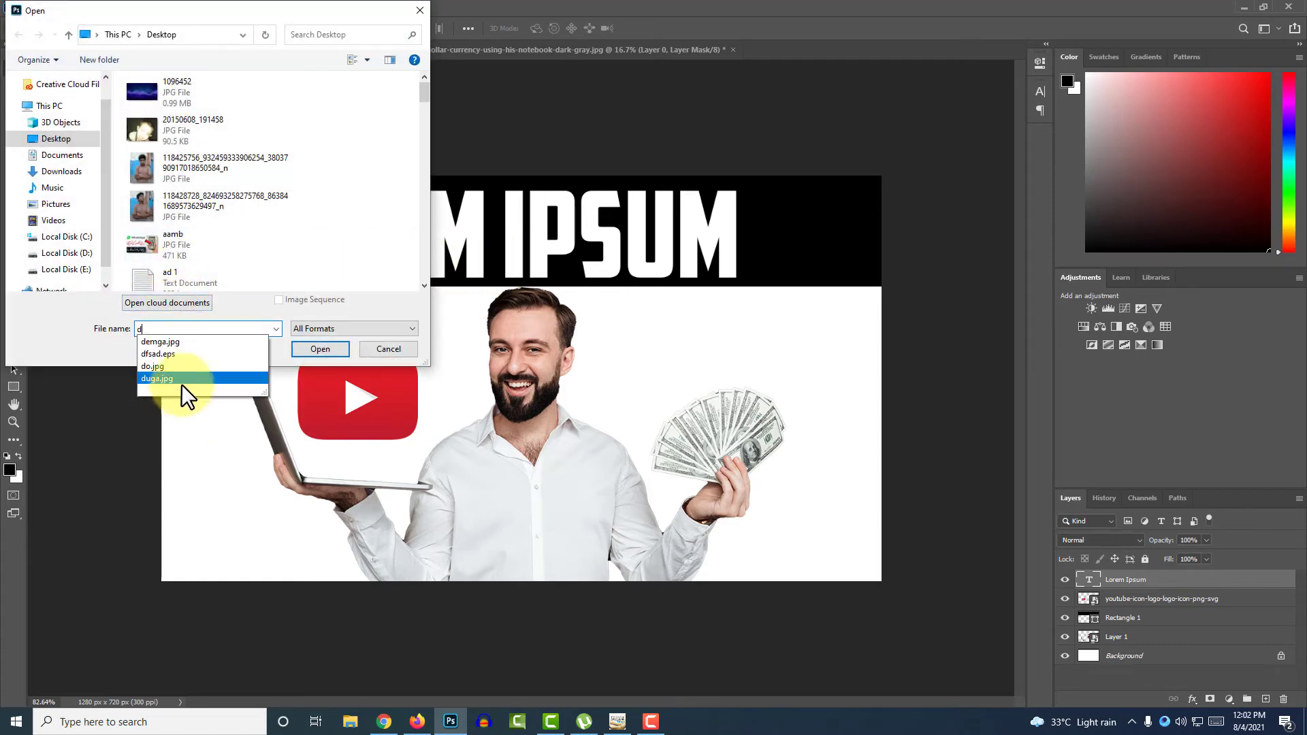
left_click(172, 358)
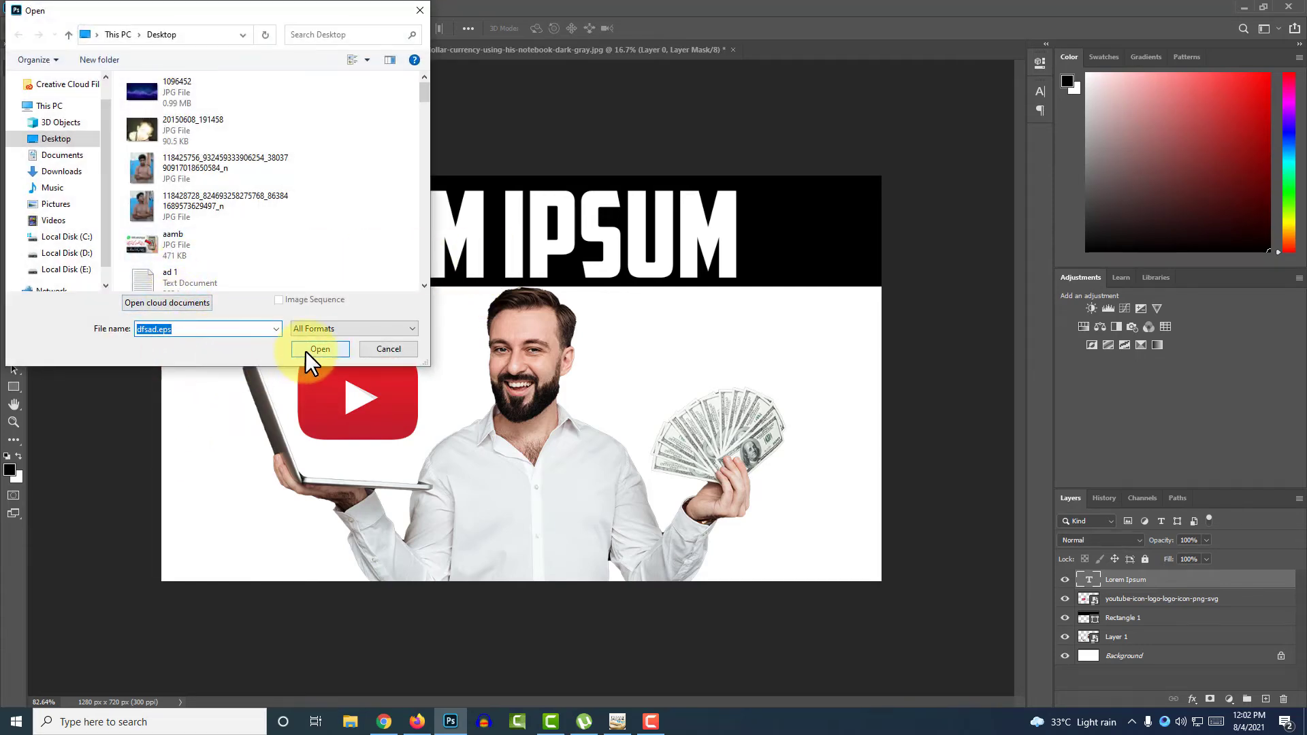
left_click(305, 350)
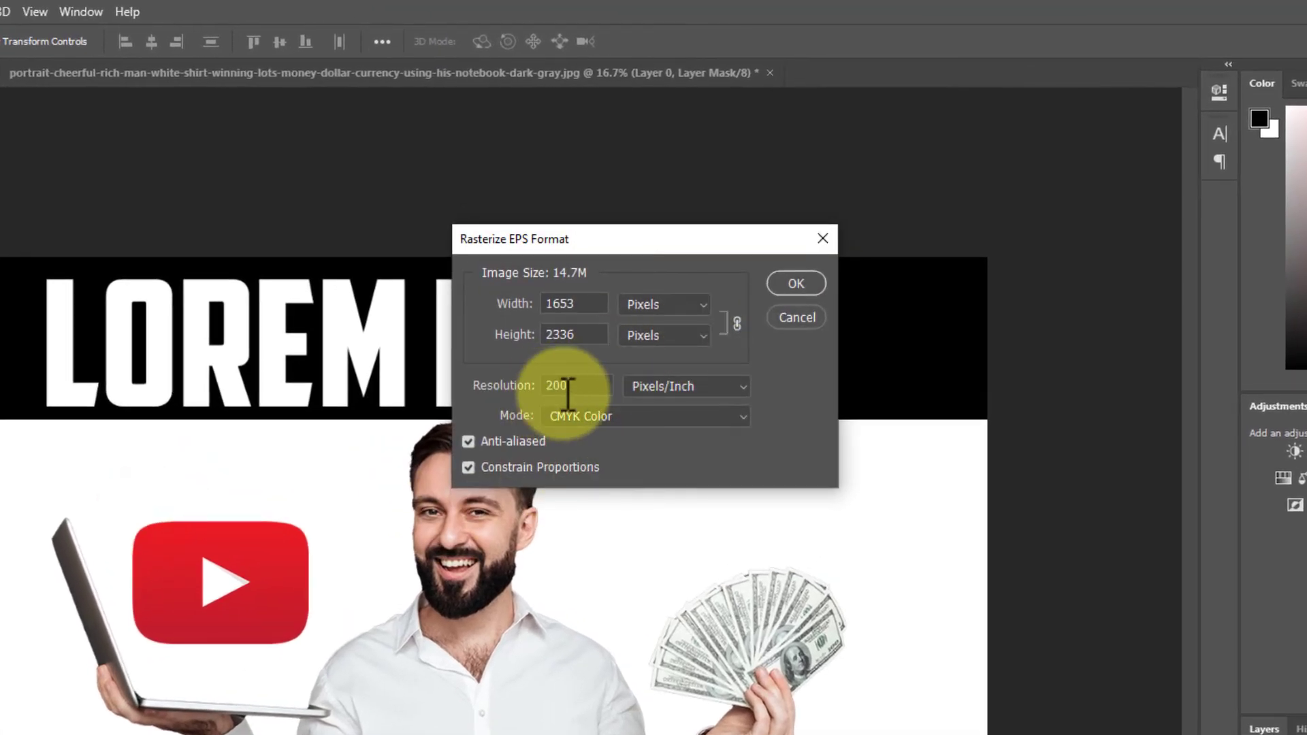
Step: Rasterize the EPS at 200 pixels/inch in CMYK Color and bring its Urdu heading onto the black banner in Untitled-1
left_click(571, 391)
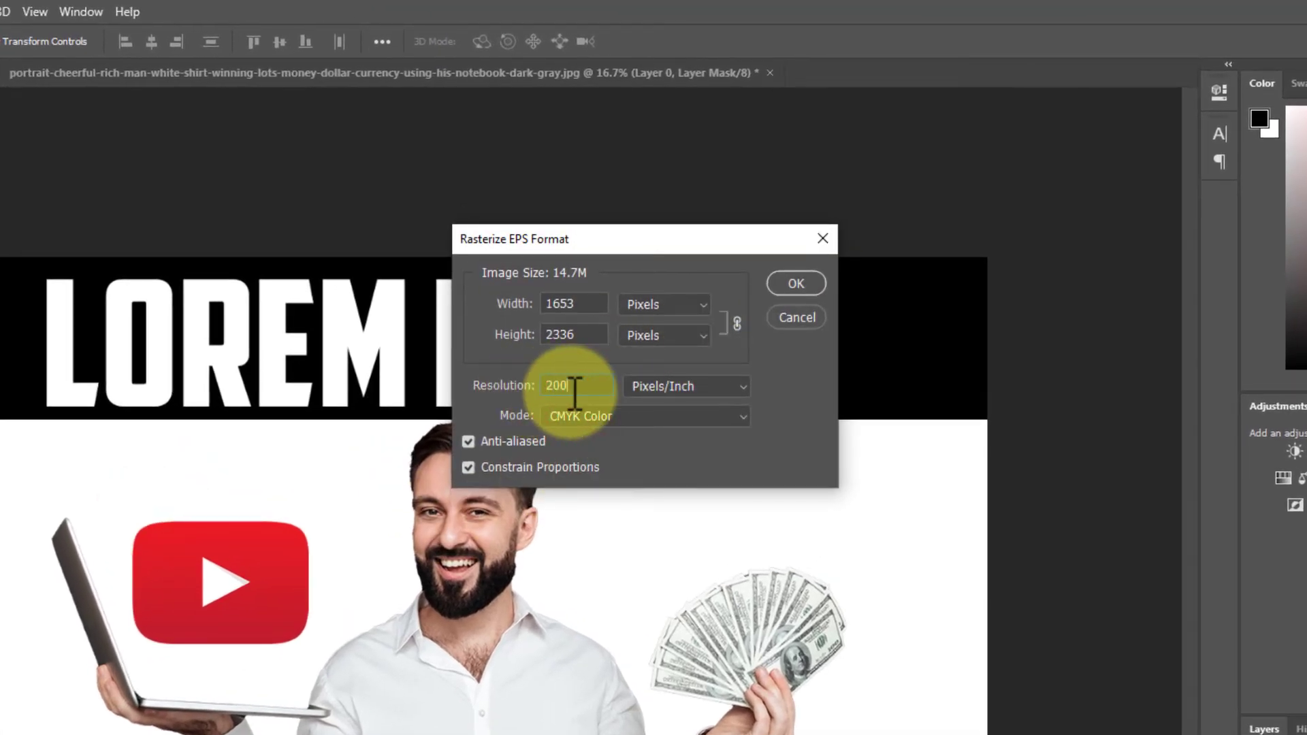
mouse_move(595, 396)
left_mouse_down()
mouse_move(504, 394)
mouse_move(597, 384)
mouse_move(490, 381)
mouse_move(607, 394)
left_mouse_up()
left_click(797, 279)
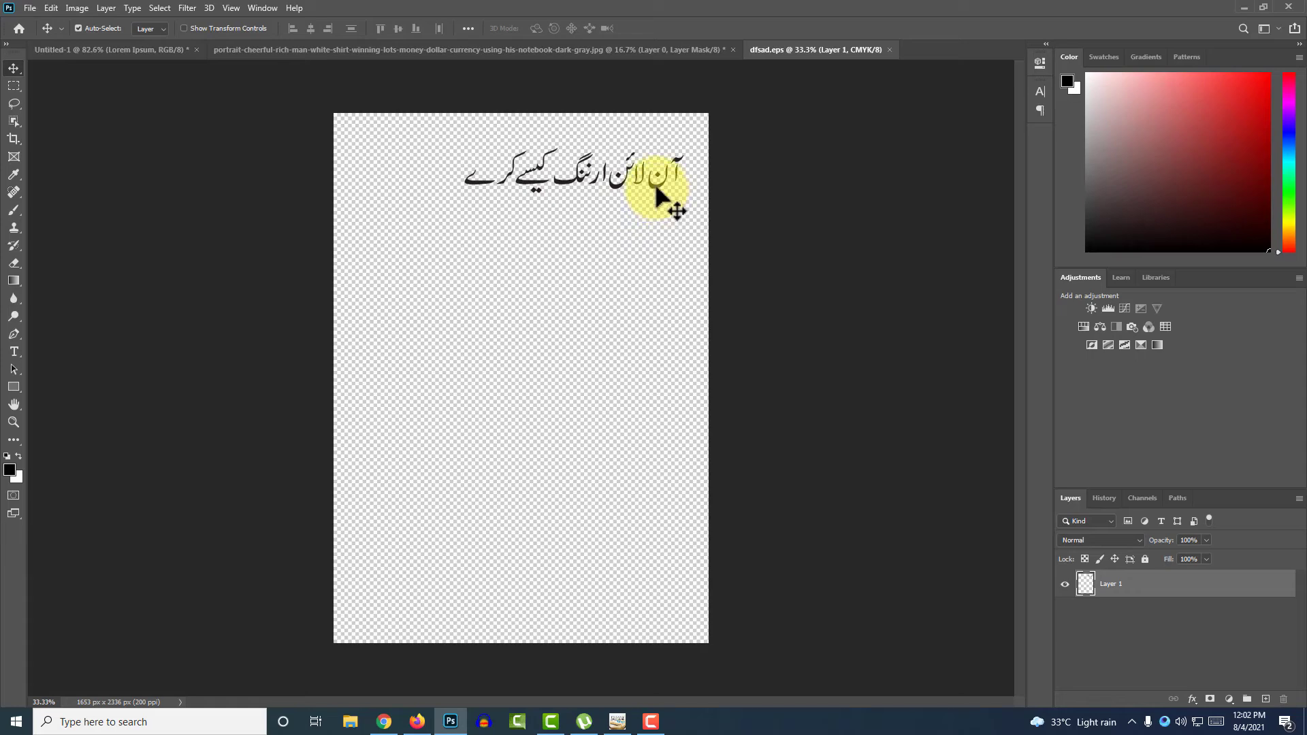
left_click_drag(634, 191, 517, 249)
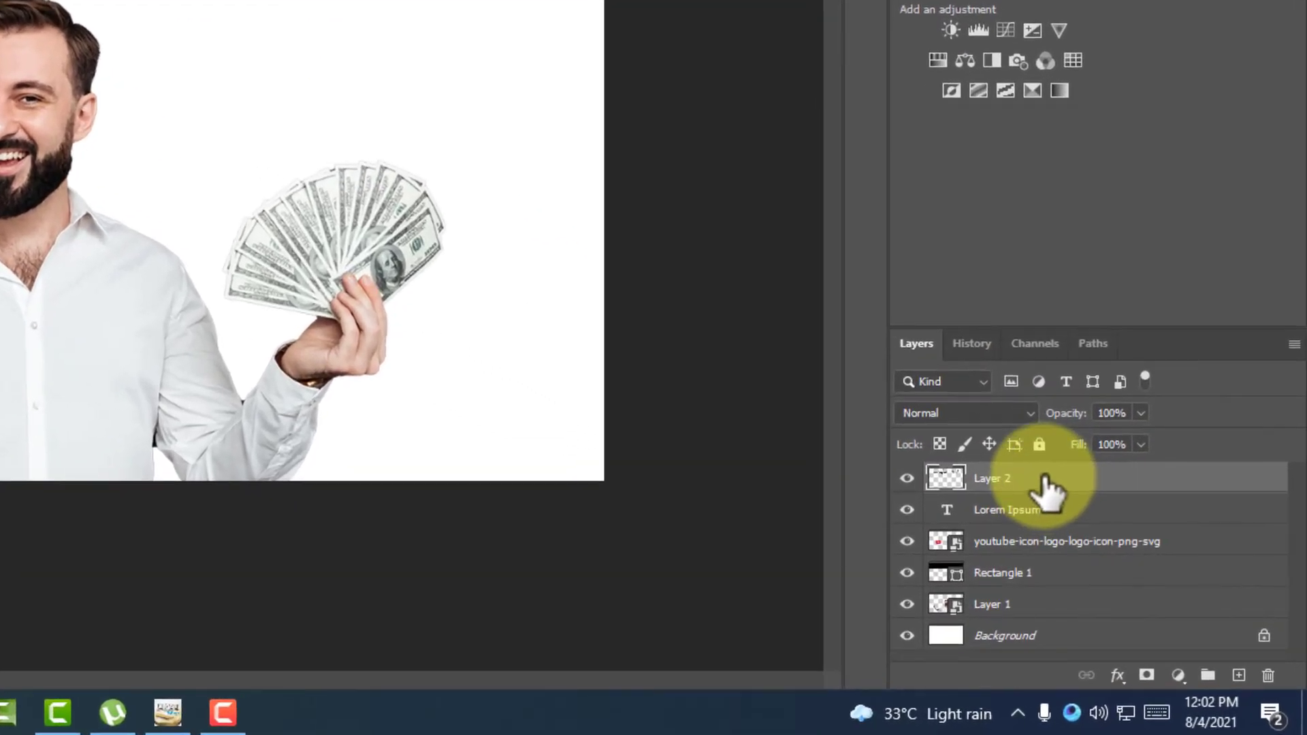
Step: Apply a white (ffffff) Color Overlay at 100% opacity to the Urdu heading layer
right_click(1043, 478)
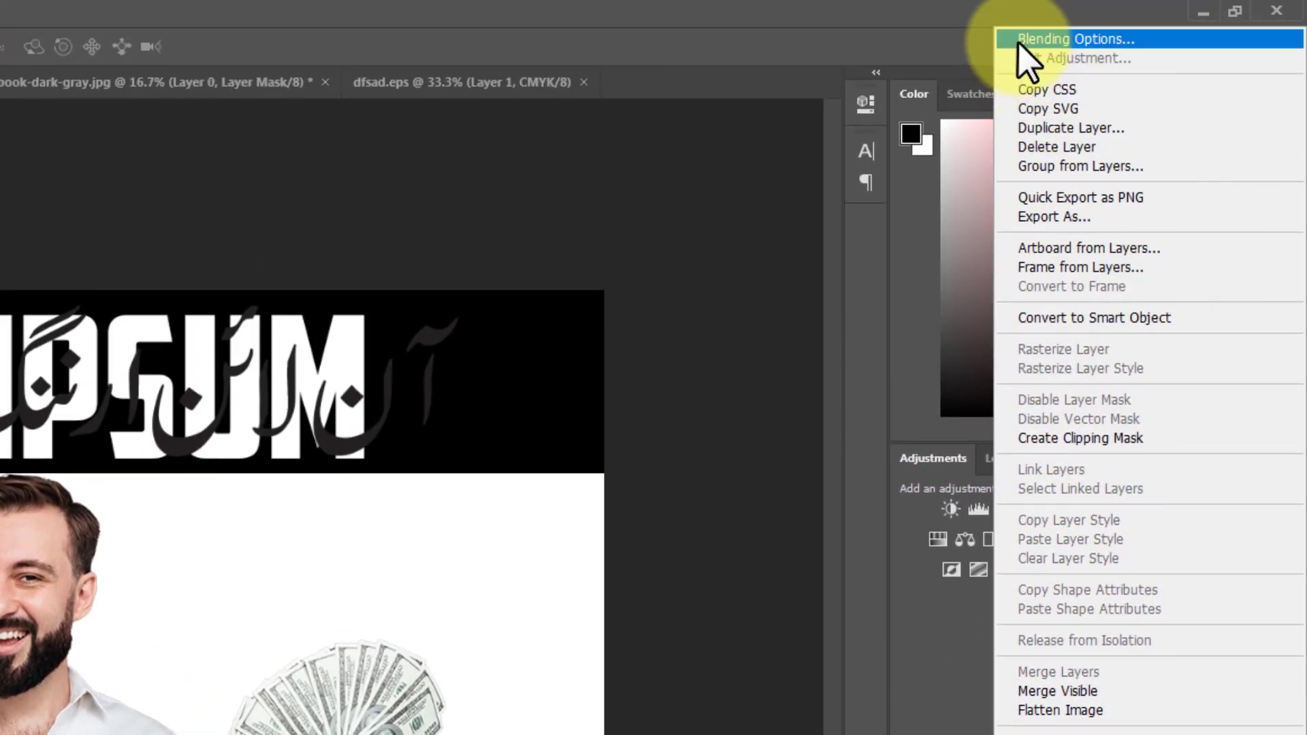
left_click(1051, 2)
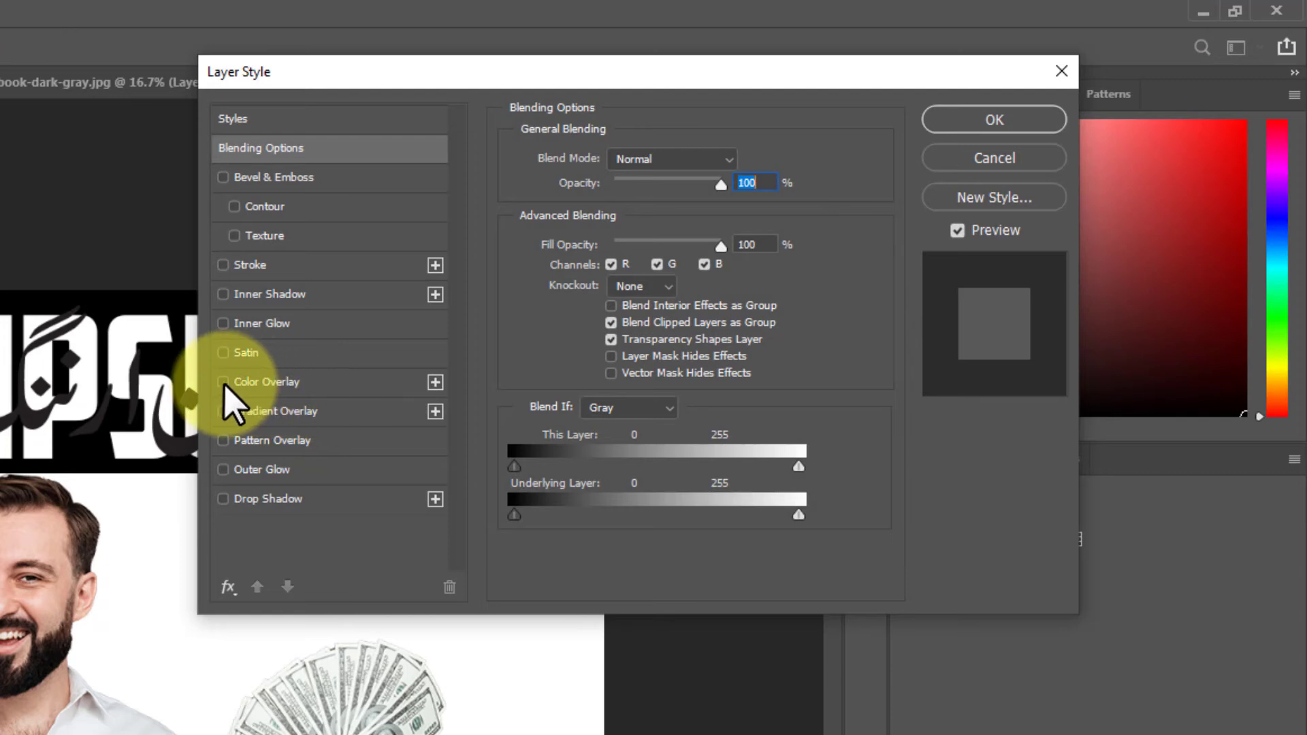
left_click(223, 382)
left_click(303, 380)
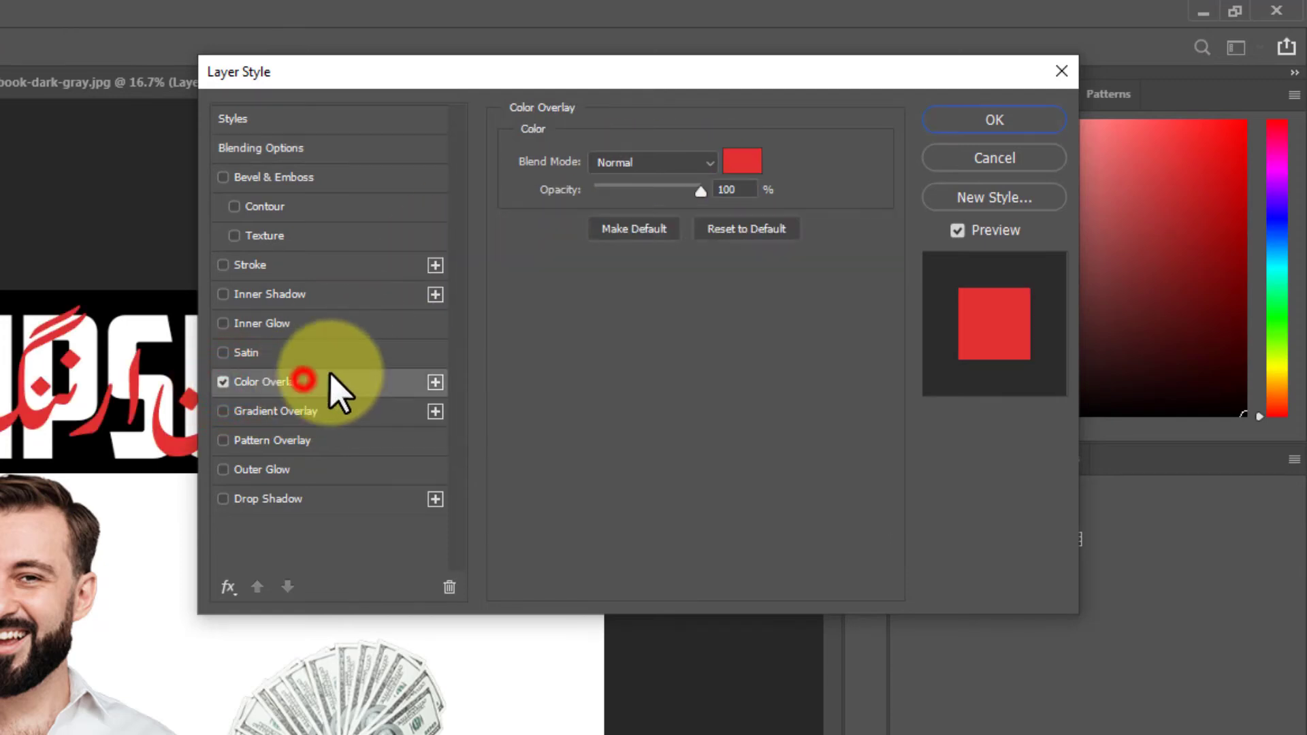
left_click(742, 161)
left_click(650, 727)
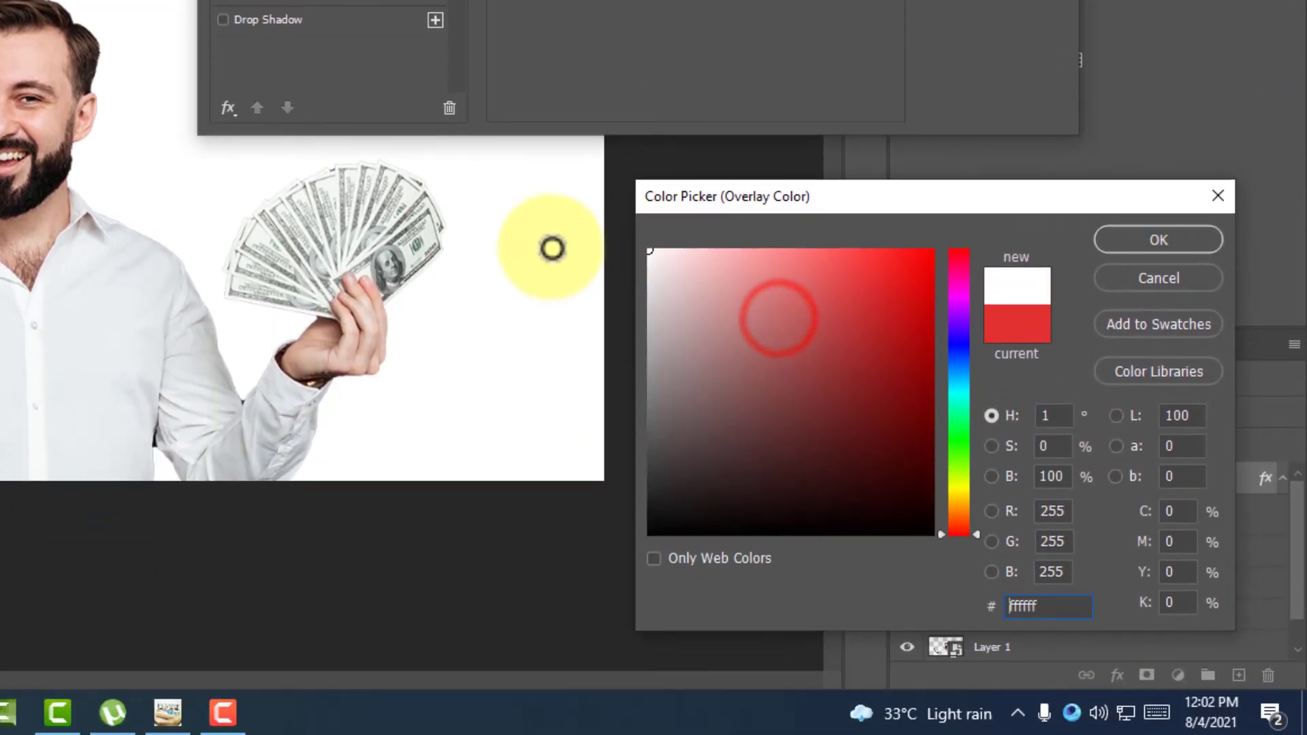
left_click(1154, 239)
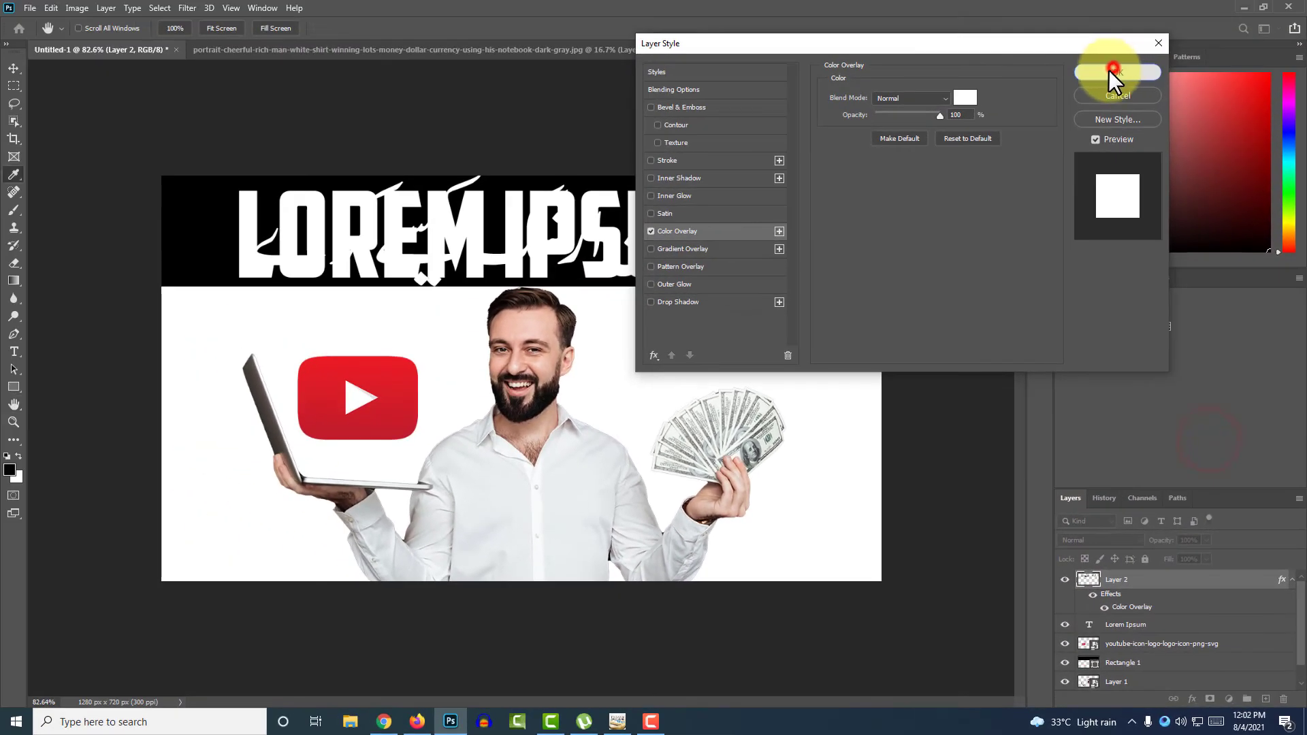
left_click(1114, 71)
Step: Delete the Lorem Ipsum text layer from the banner
key("v")
left_click(729, 206)
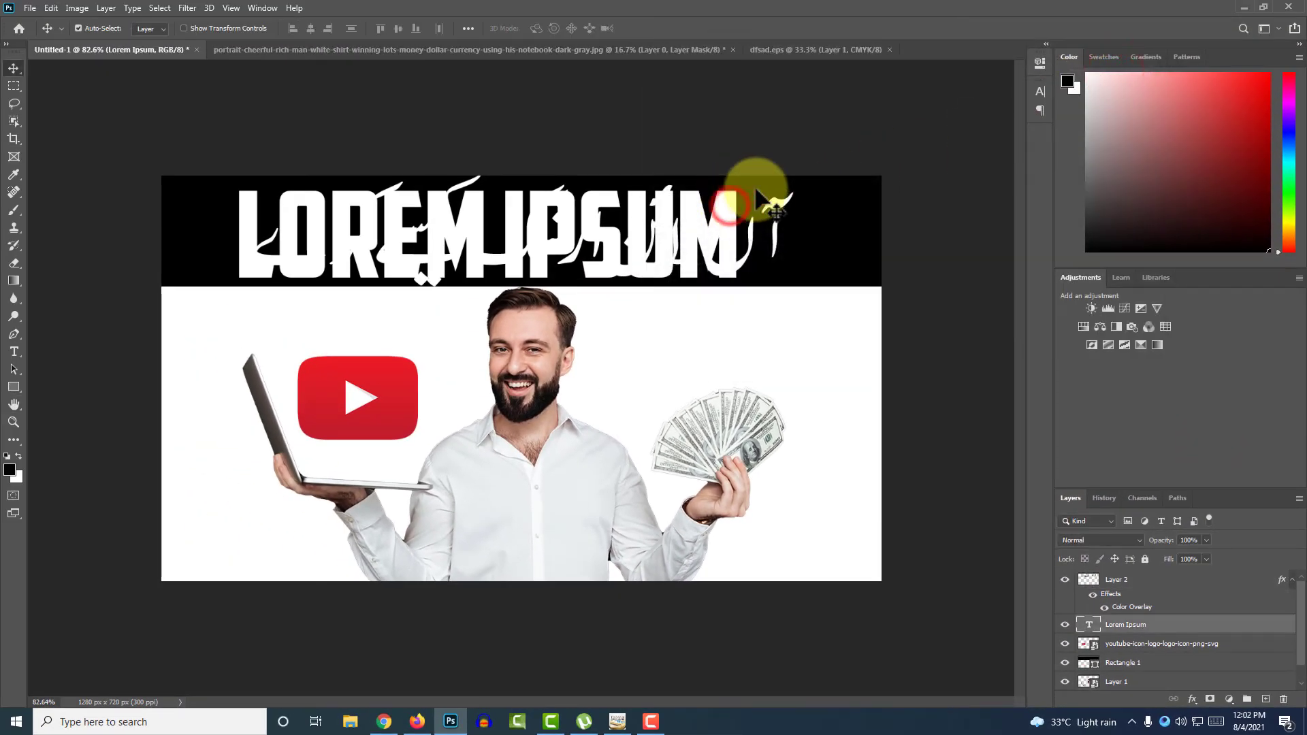
key("Delete")
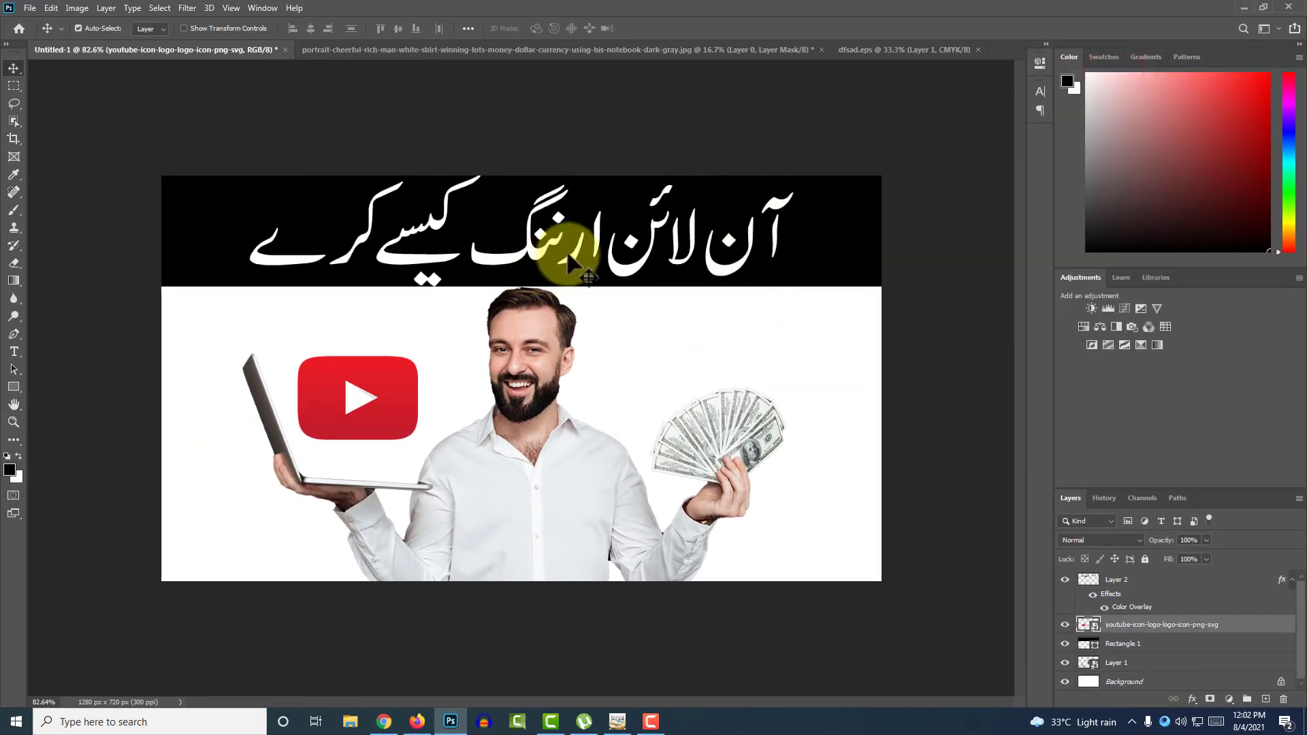
Step: Scale the Urdu heading down to about 89% and centre it by eye within the black banner
key("ctrl+t")
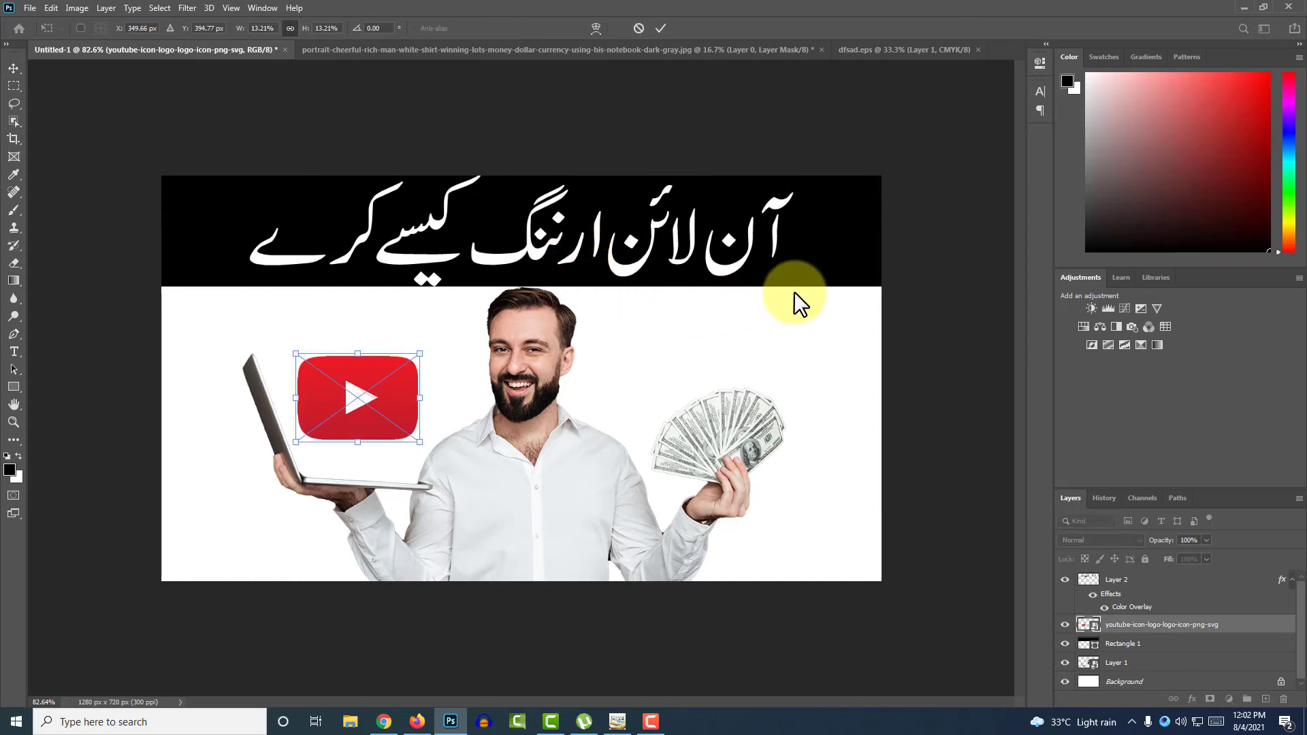
left_click(638, 28)
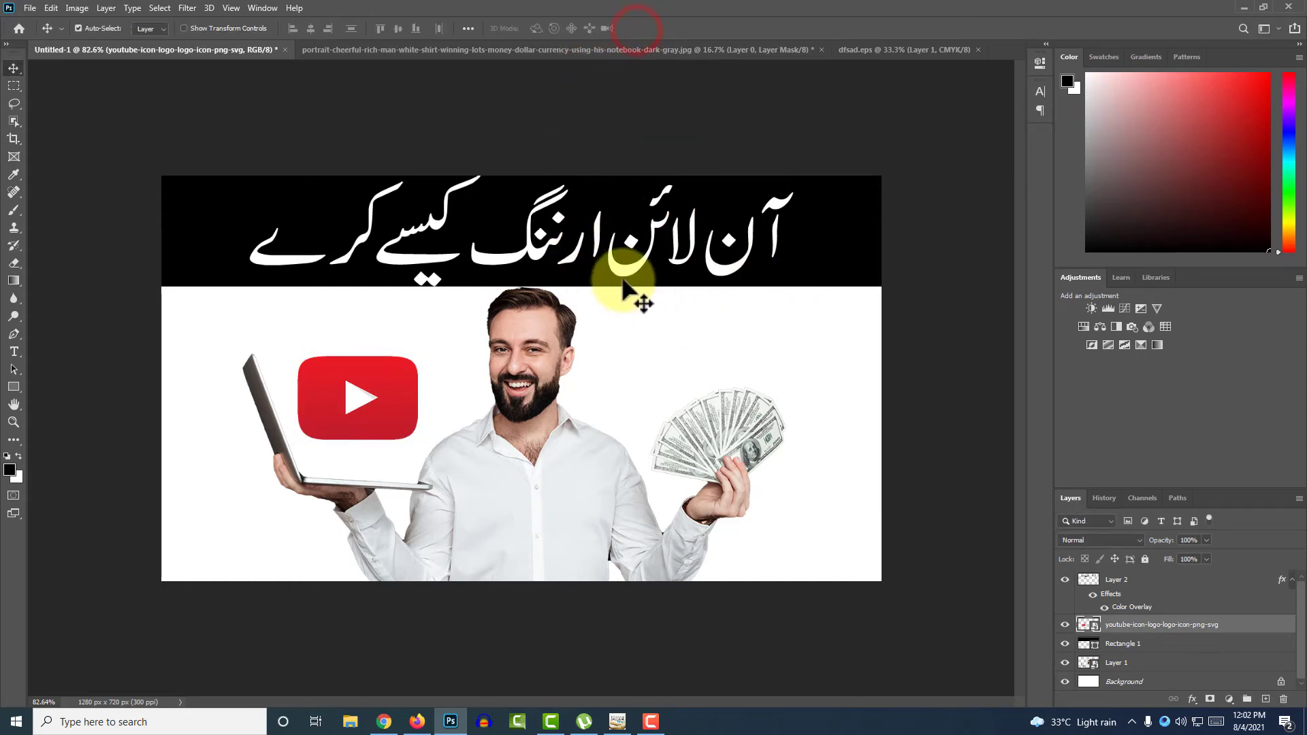
left_click(623, 274)
key("ctrl+t")
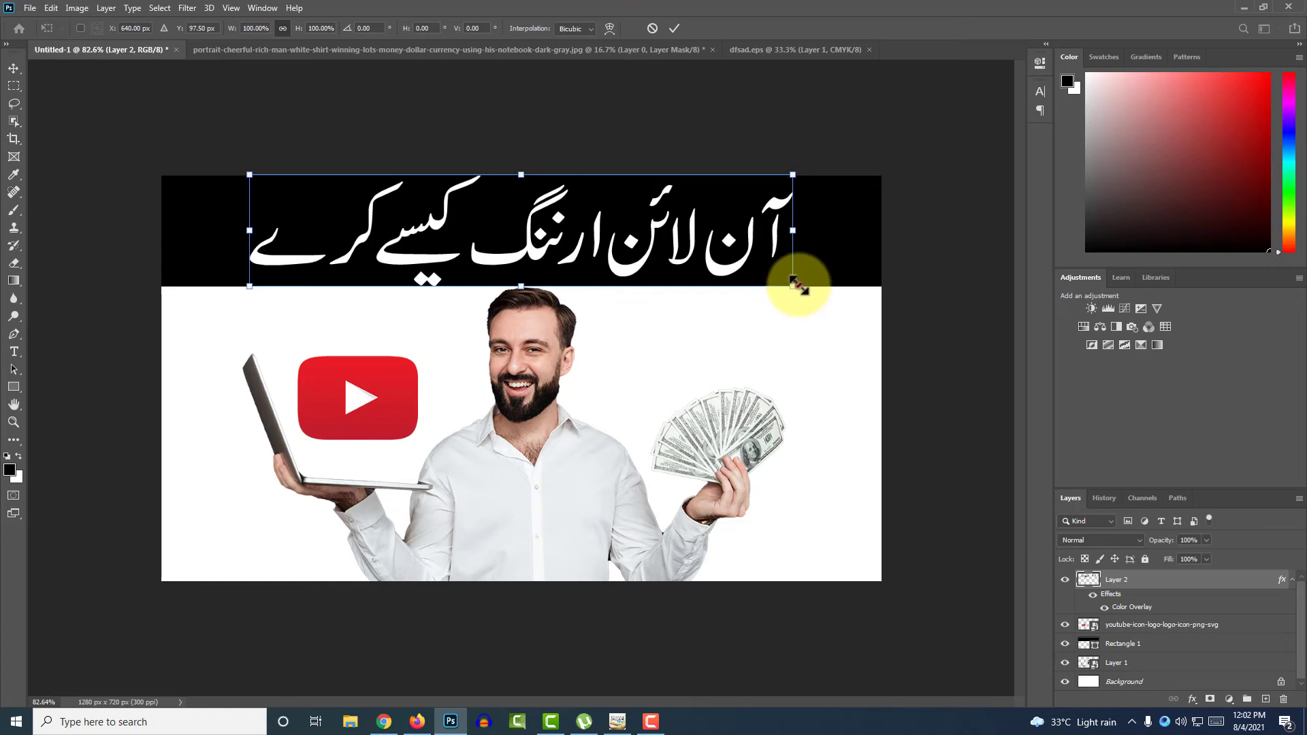
left_click_drag(793, 285, 812, 266)
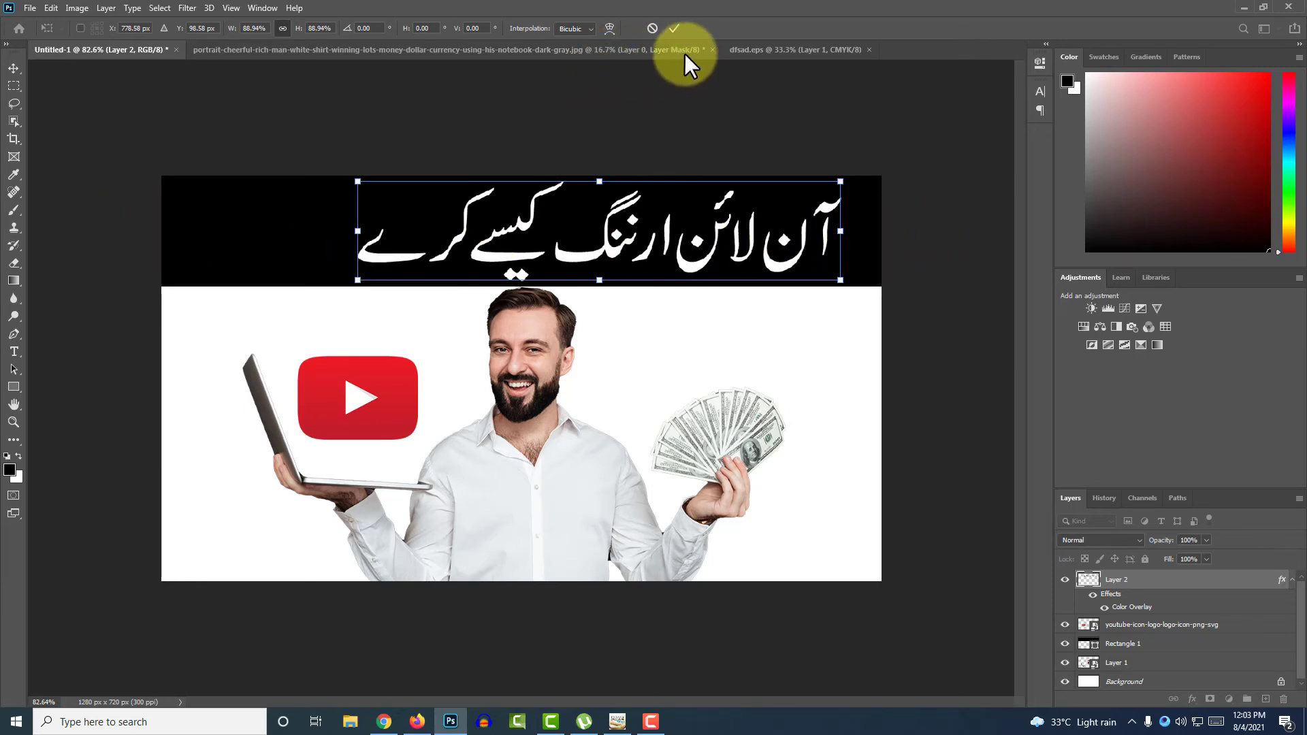
left_click(674, 29)
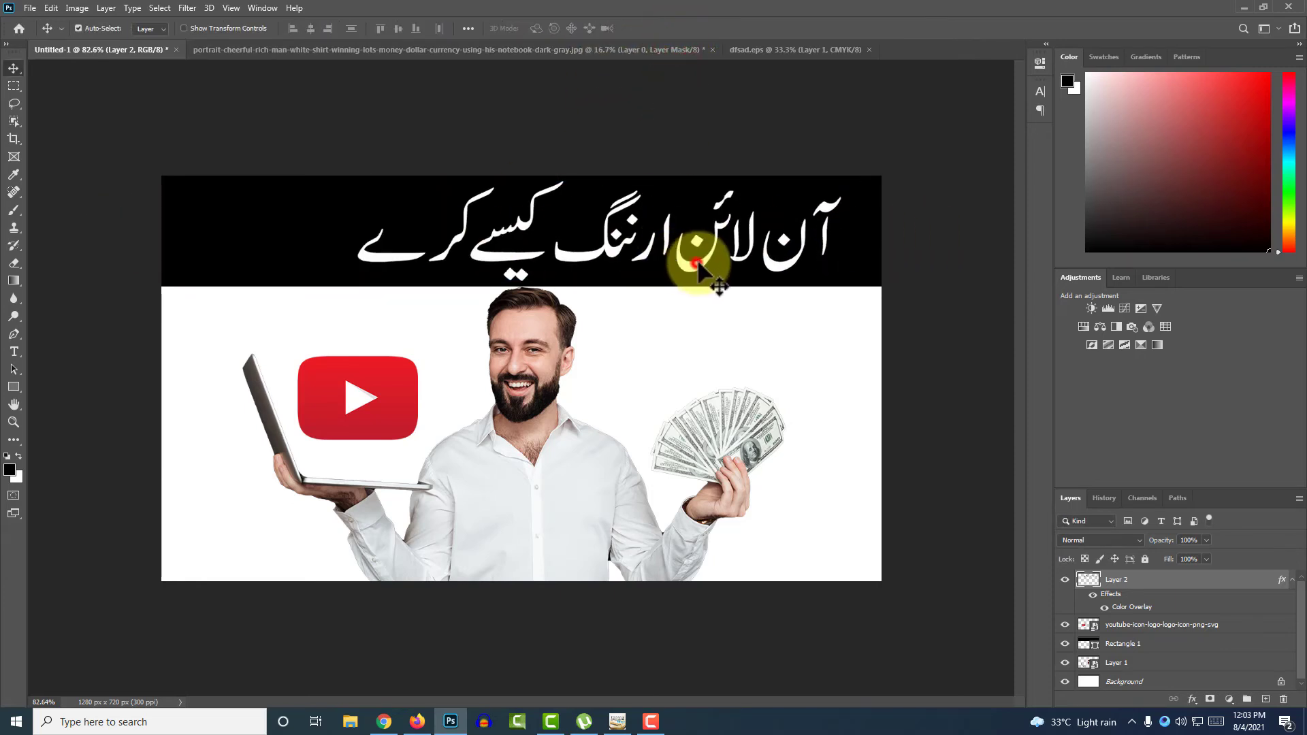
left_click_drag(699, 266, 633, 269)
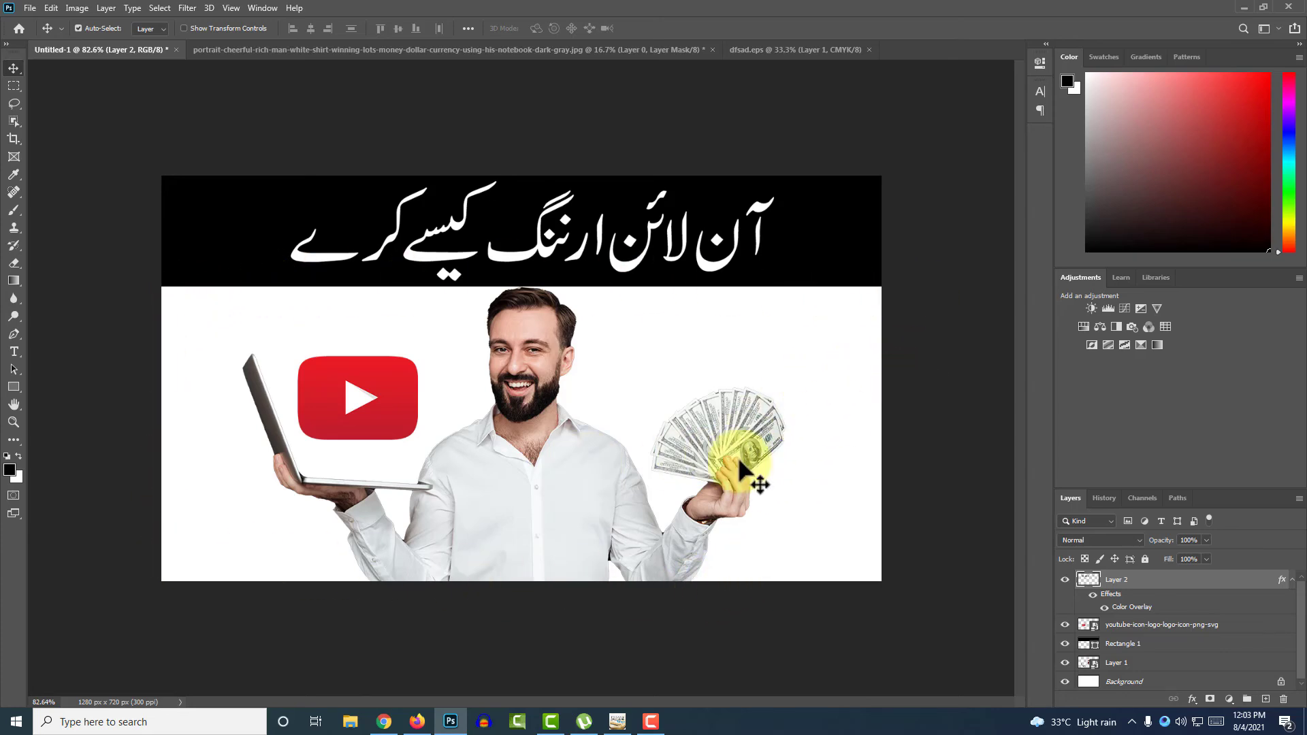
Step: Switch to Chrome, search Google Images for "white bckground" and dismiss the downloads bar
left_click(383, 723)
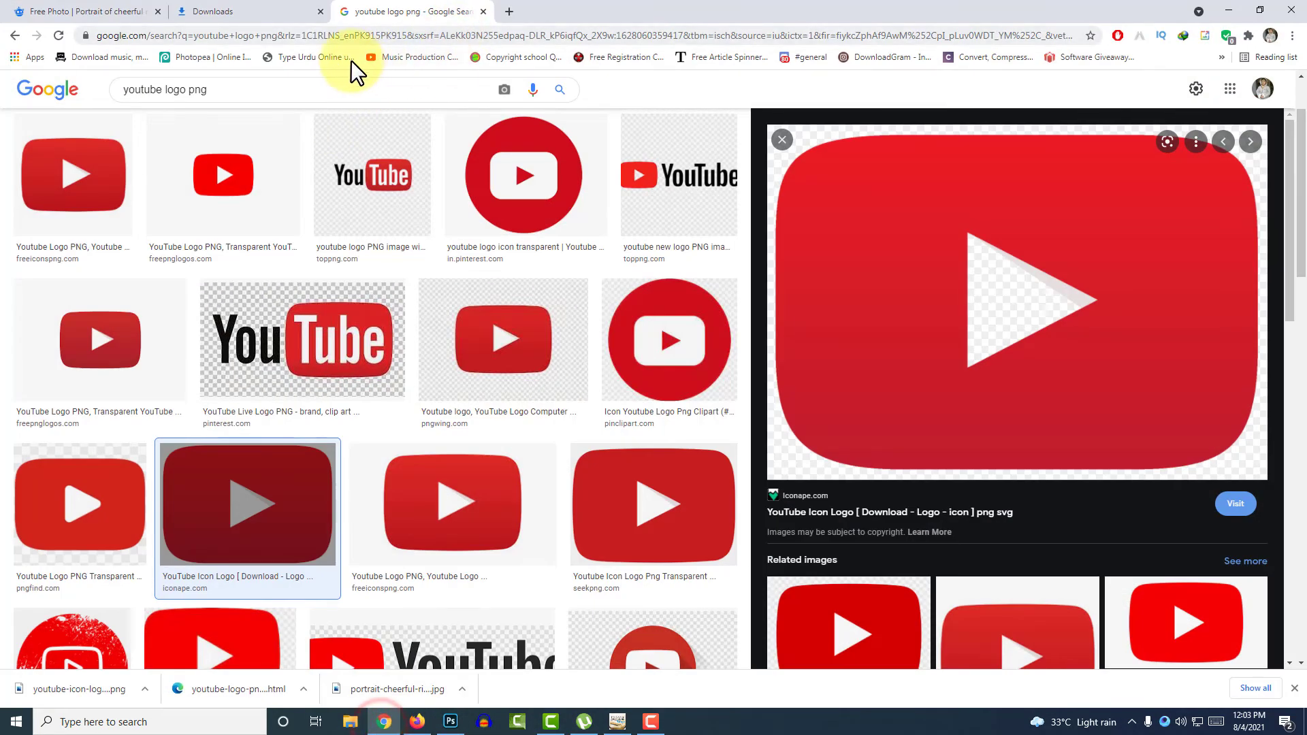
left_click(297, 87)
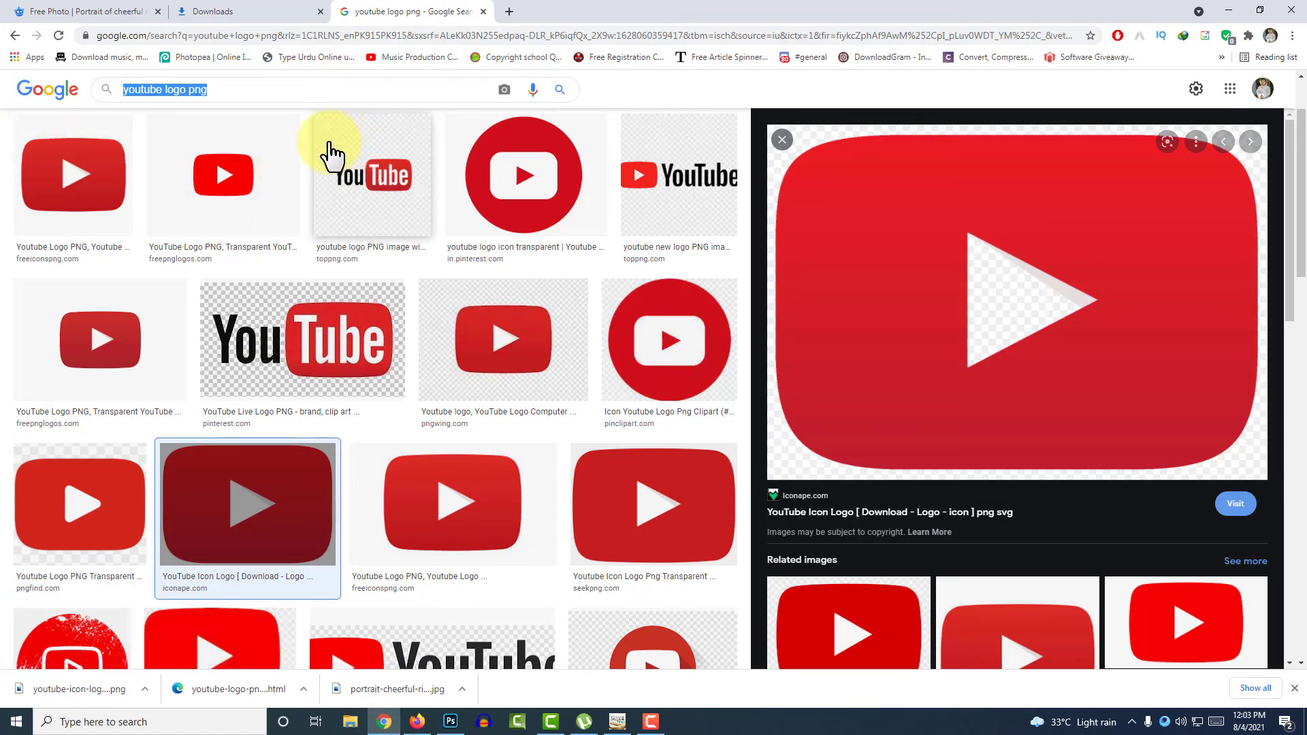
type("whi")
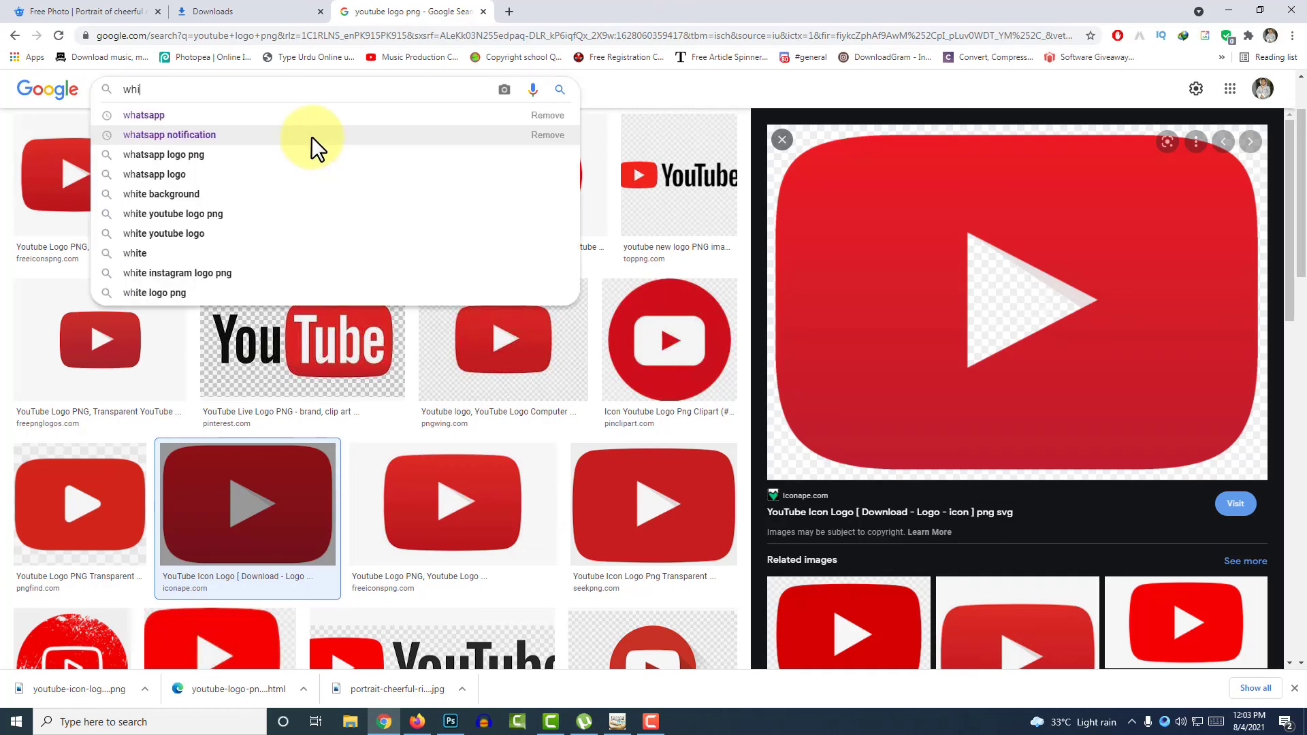
type("te bckground")
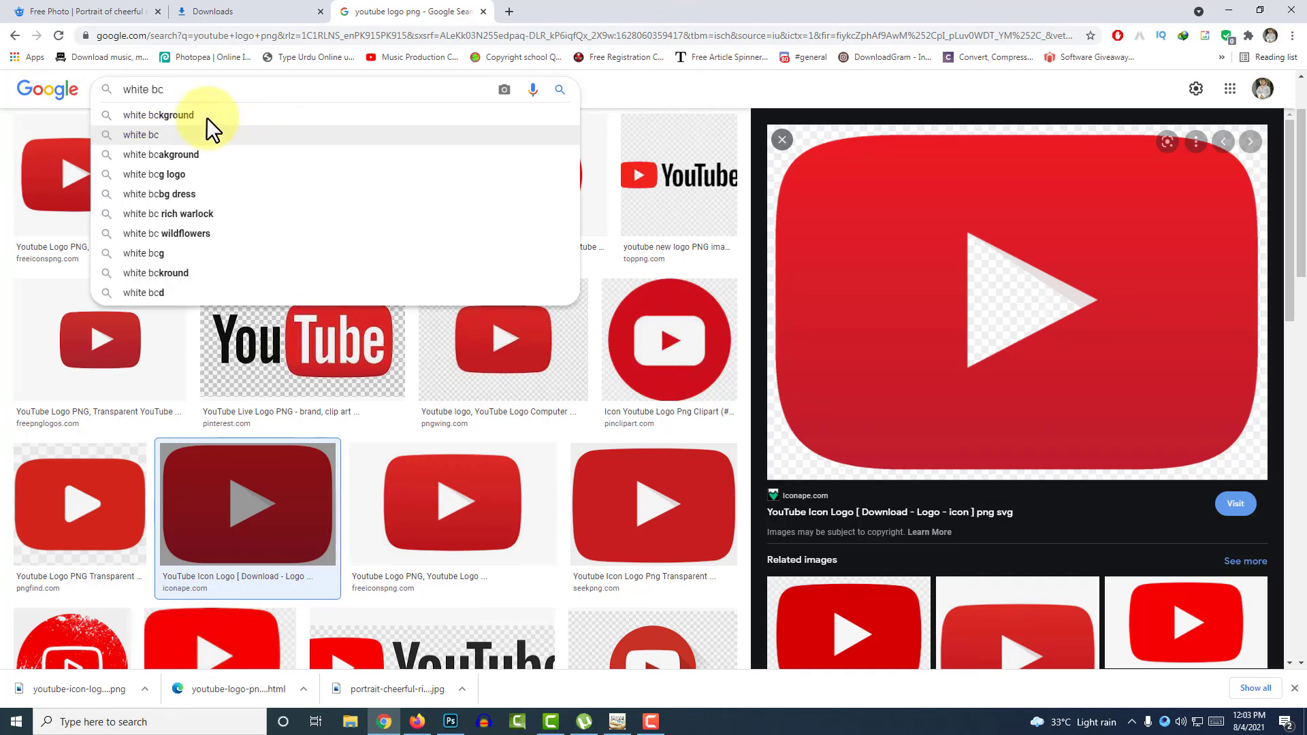
left_click(206, 117)
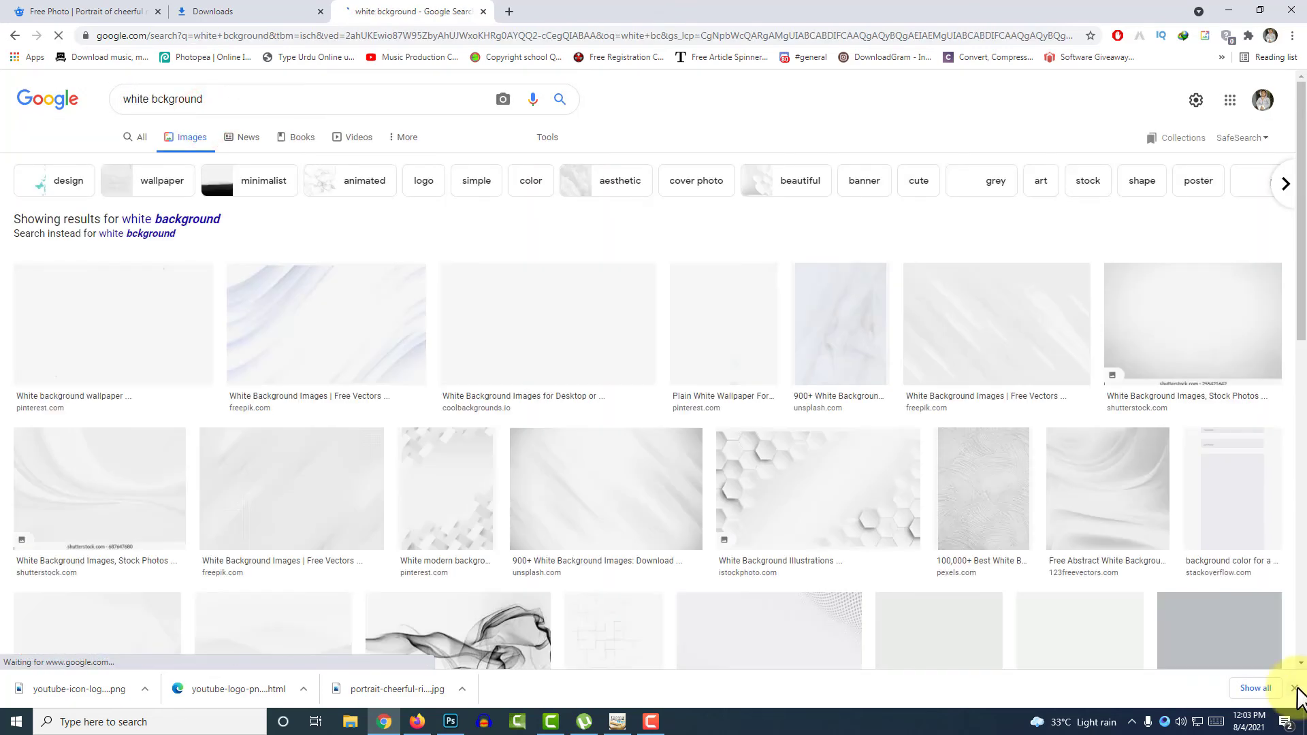
left_click(1295, 688)
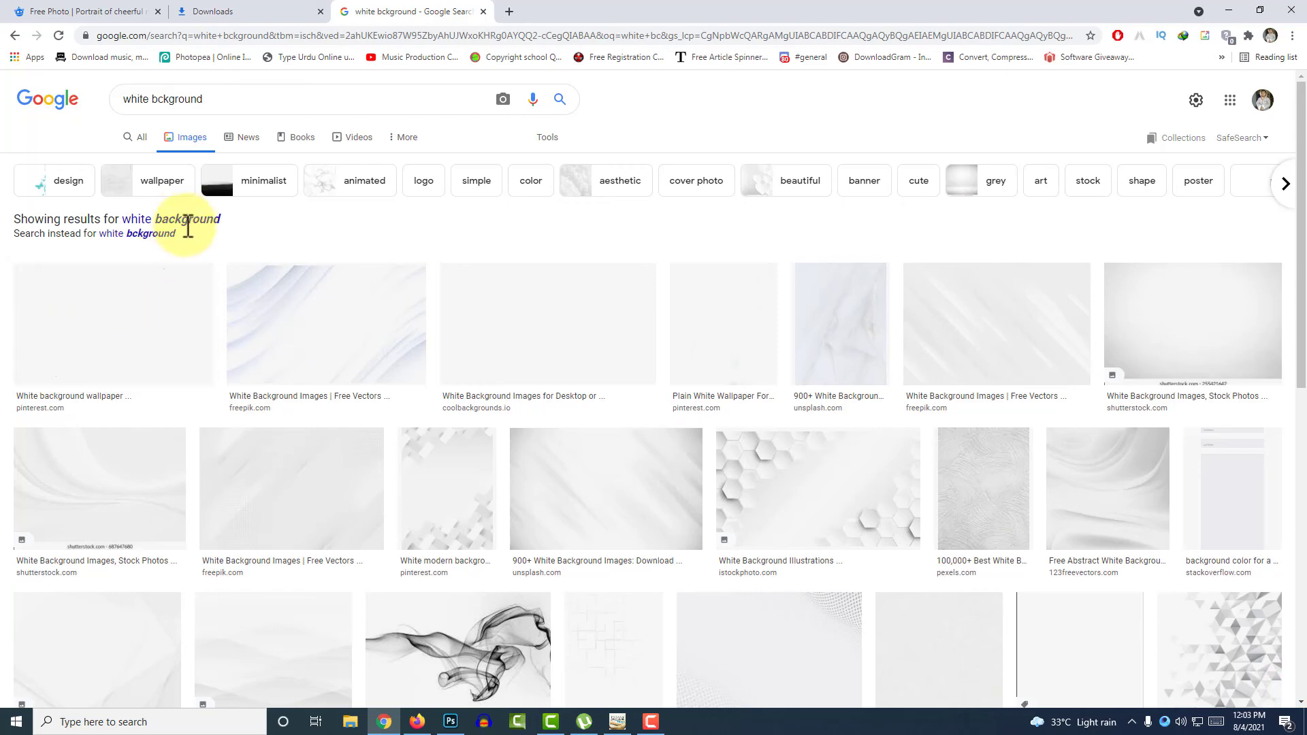
Step: Look through the white background results and preview the grey leaf-pattern image with its related images
scroll(204, 306, "down", 7)
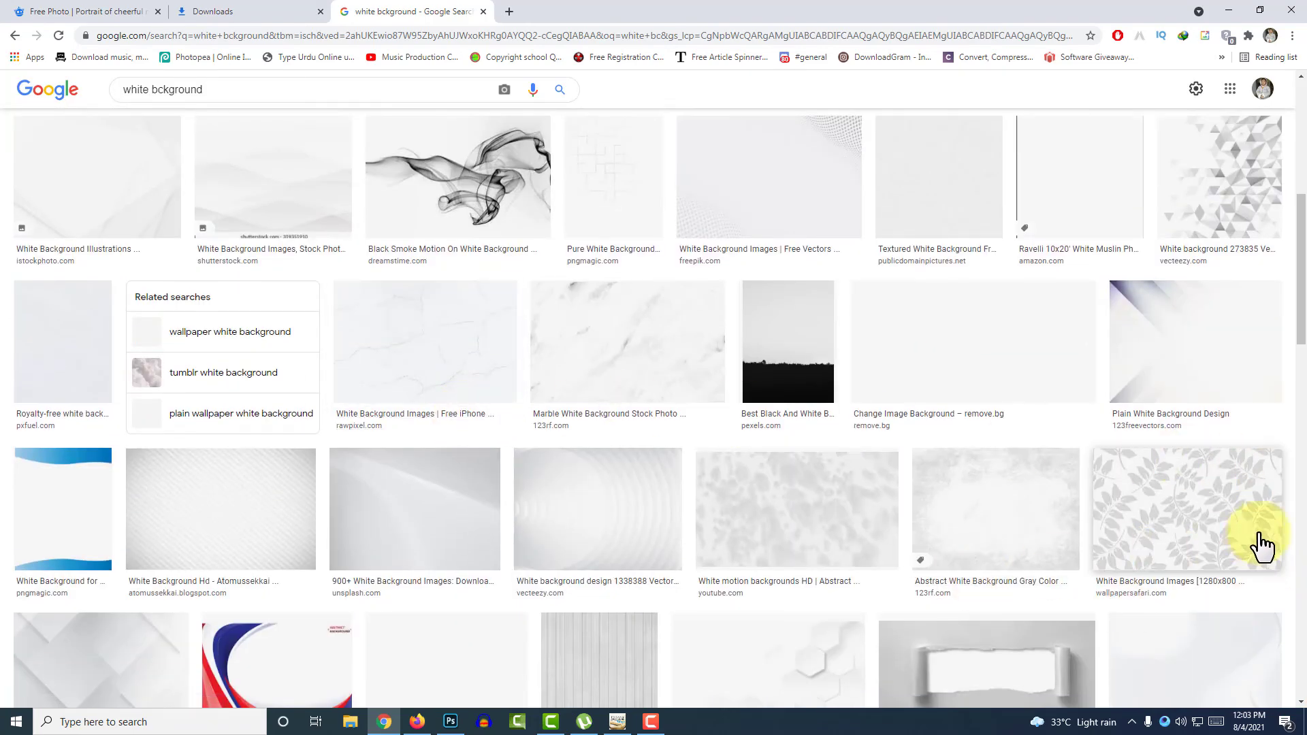
scroll(438, 475, "down", 4)
left_click(1155, 252)
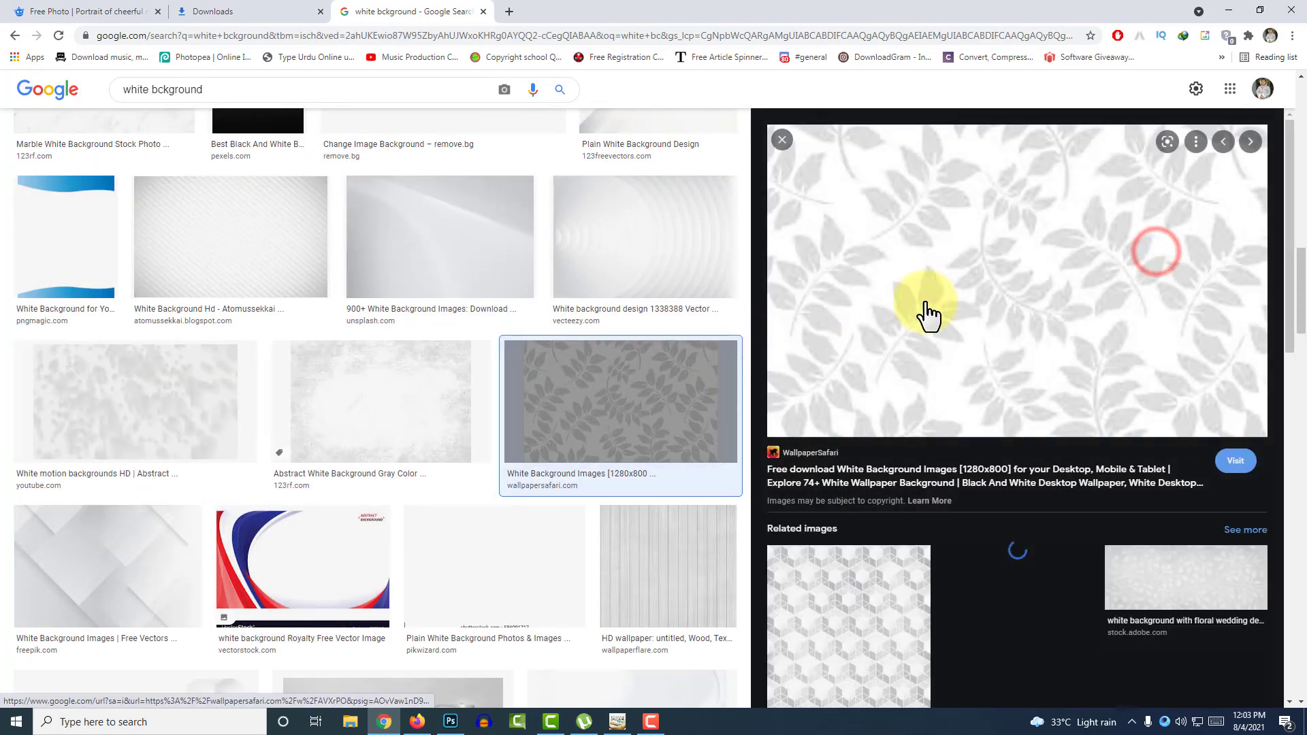
scroll(923, 511, "down", 3)
scroll(924, 518, "down", 2)
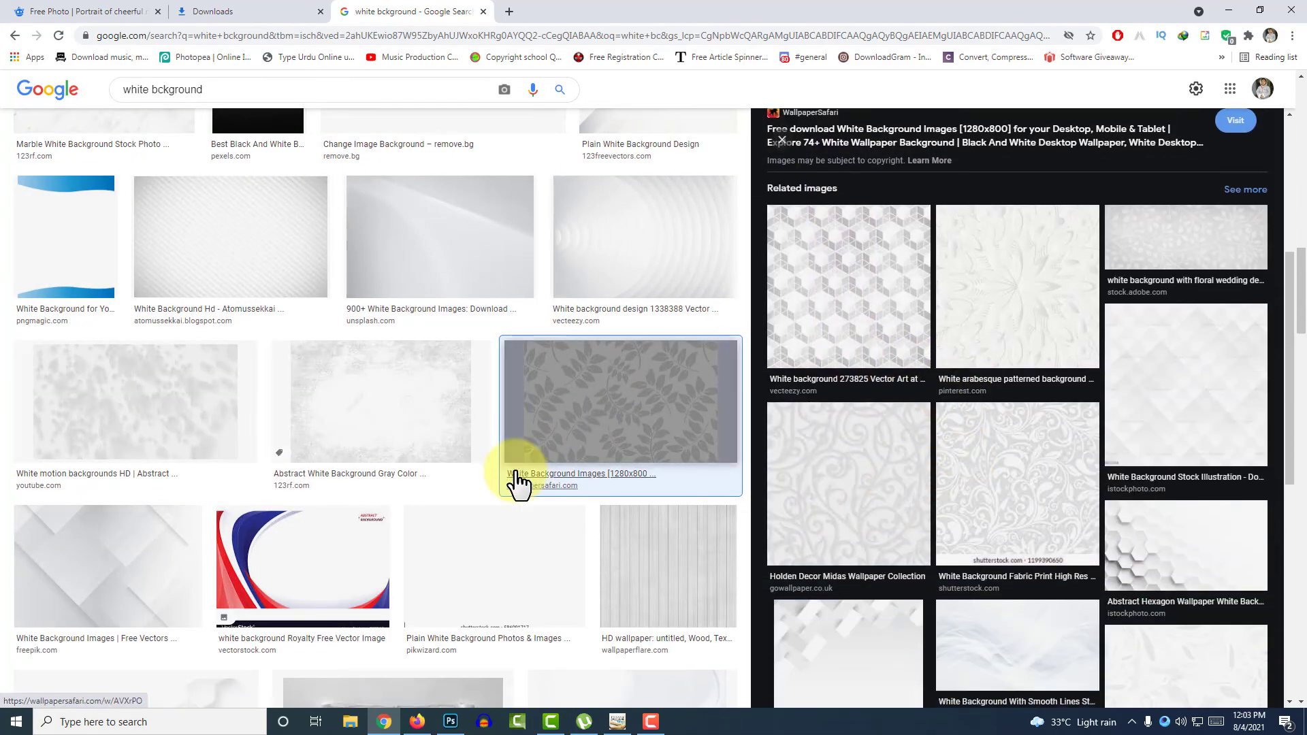
scroll(283, 458, "down", 5)
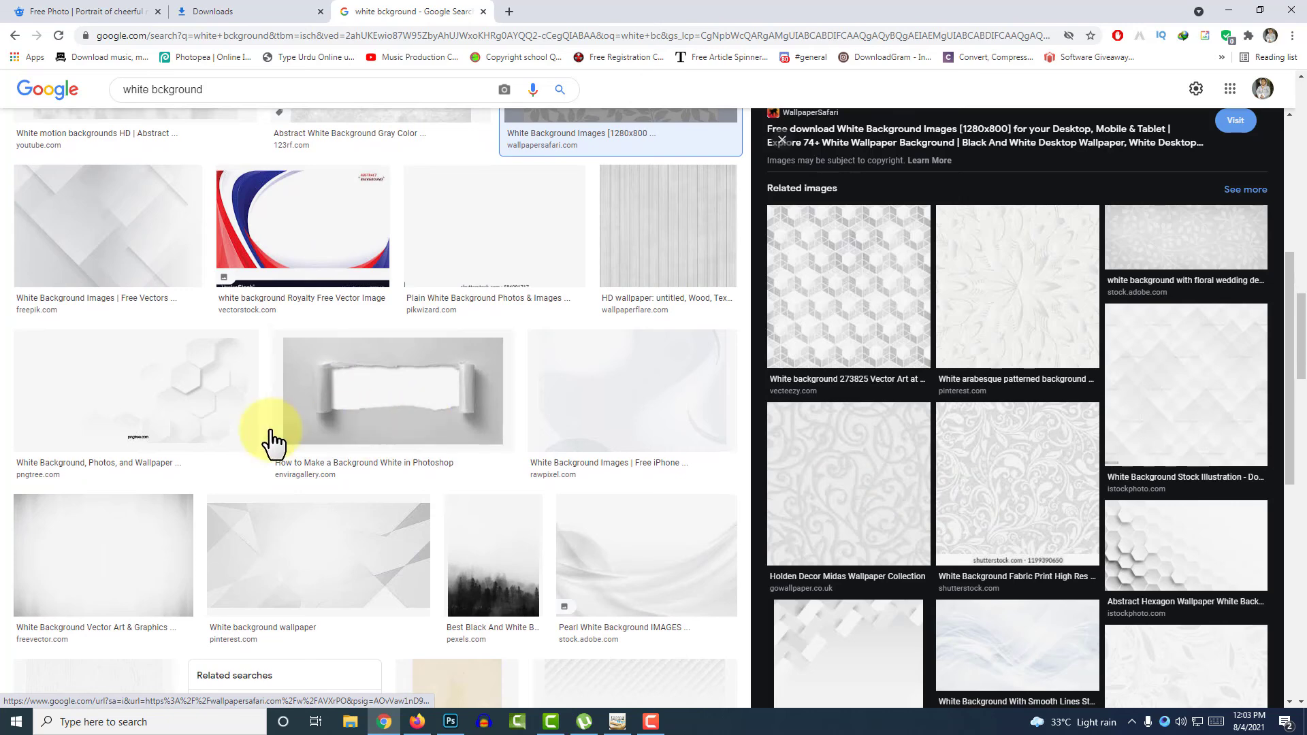
scroll(258, 443, "down", 1)
Step: Preview the Pinterest geometric white background wallpaper, open its source page, and look through more white background results and related images
left_click(383, 468)
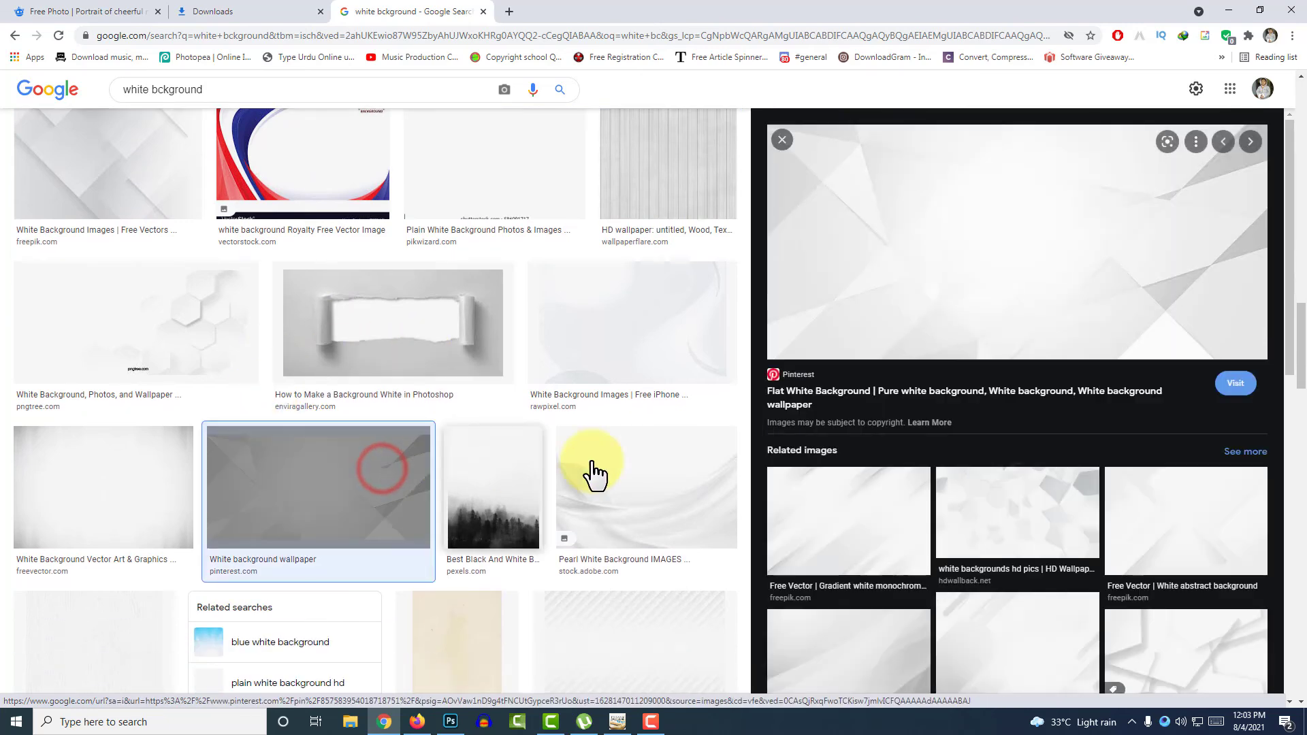
left_click(905, 310)
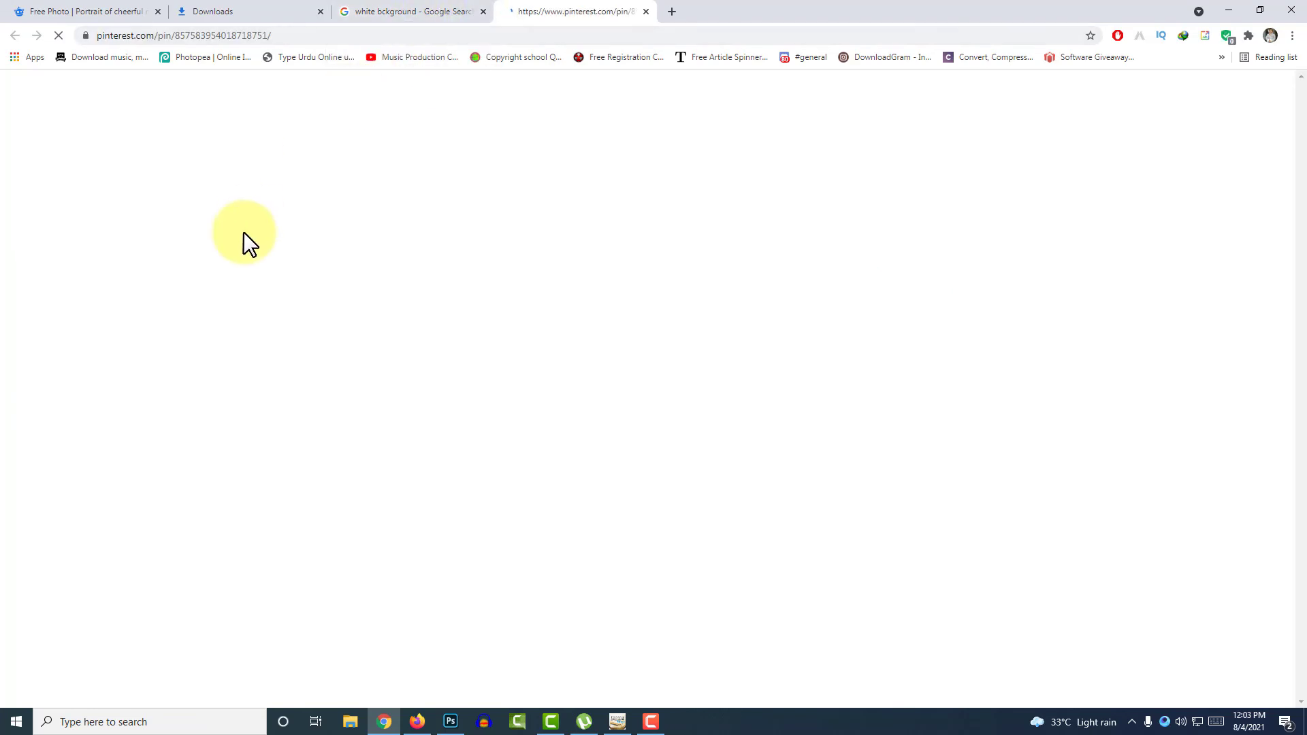
left_click(409, 12)
scroll(817, 435, "down", 5)
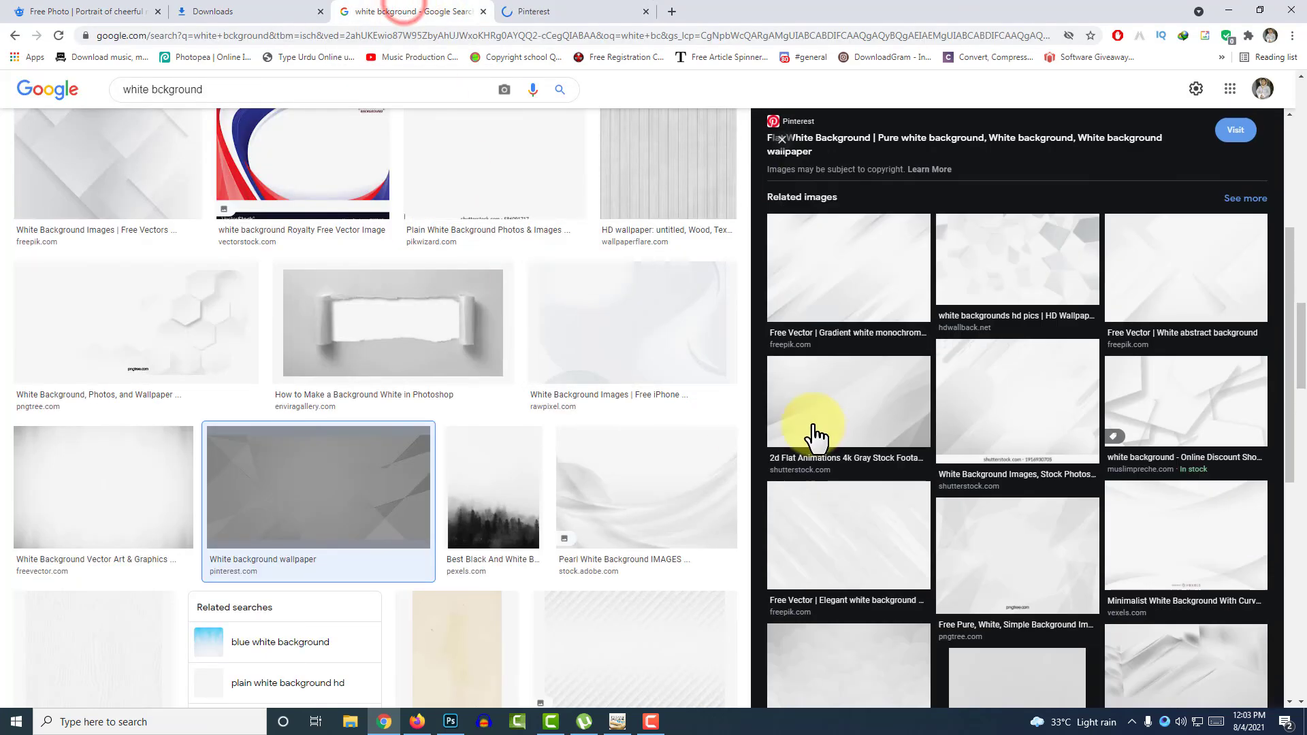
scroll(574, 681, "down", 10)
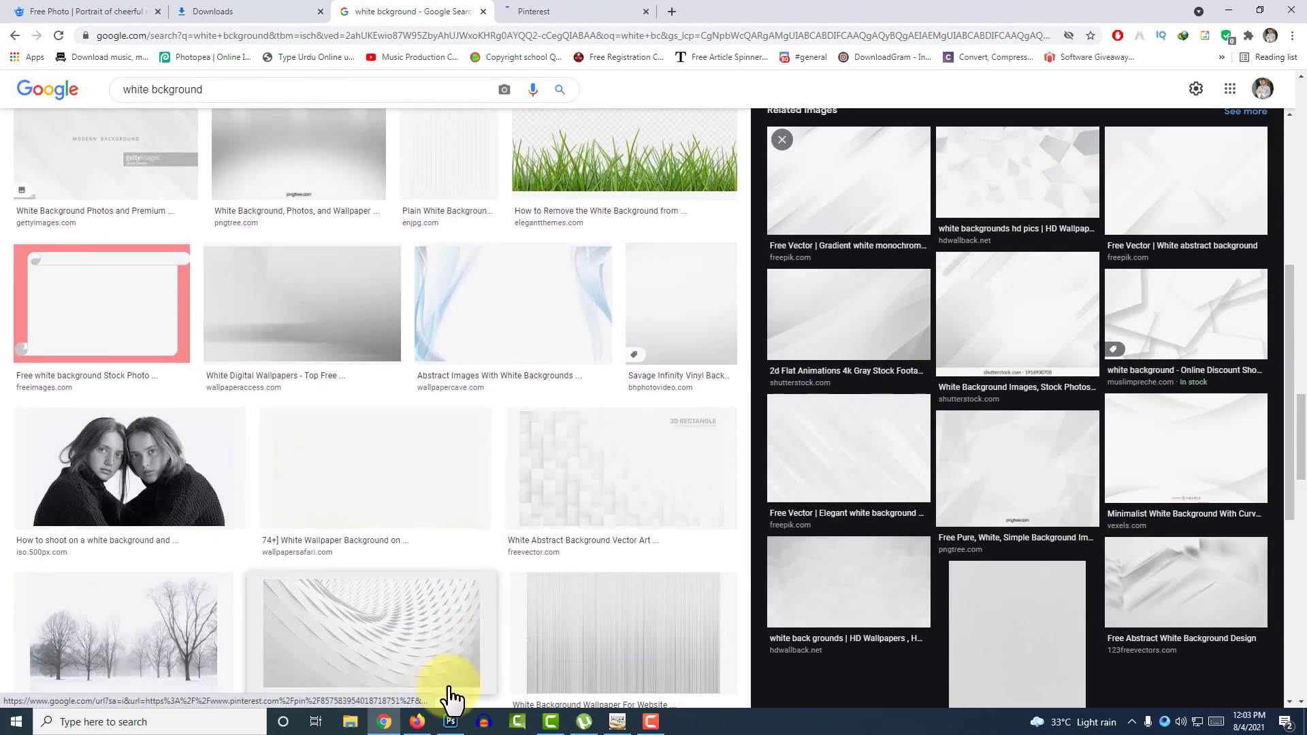
Step: Switch to Photoshop and select the YouTube logo layer in the 1280 x 720 px image
left_click(449, 720)
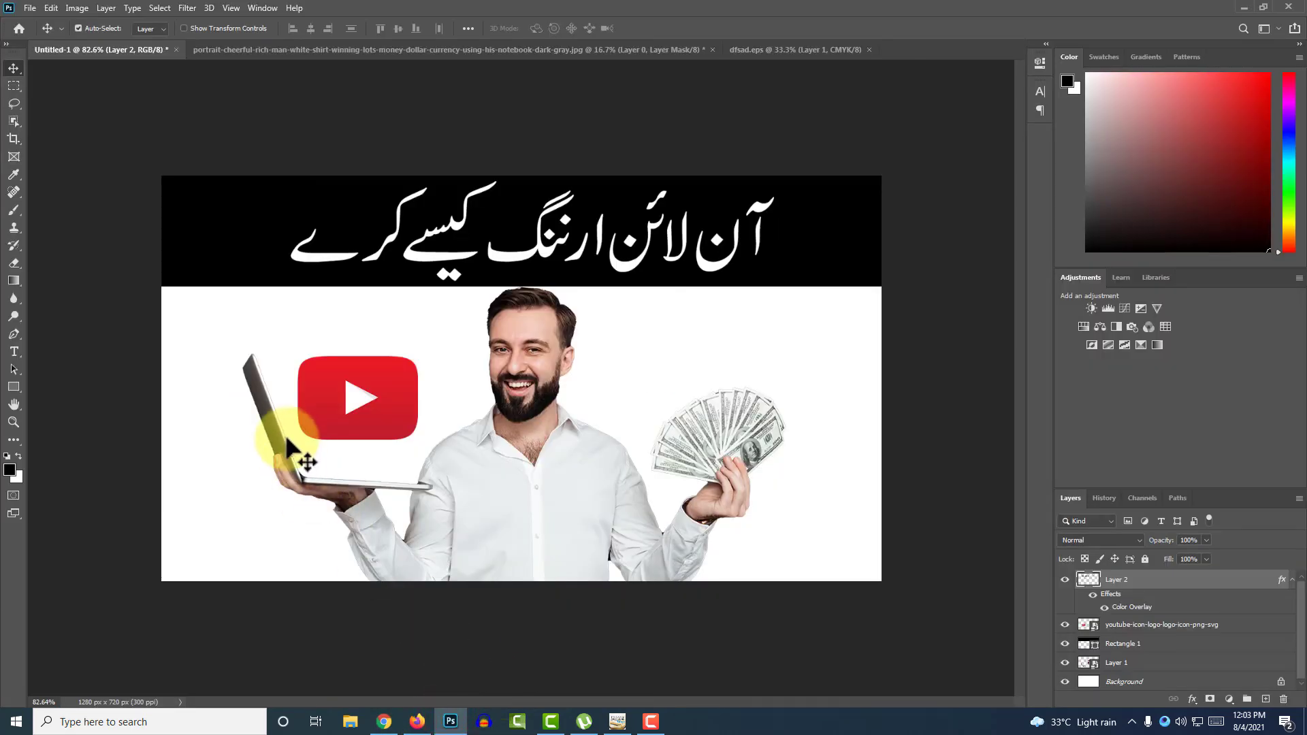
left_click(367, 381)
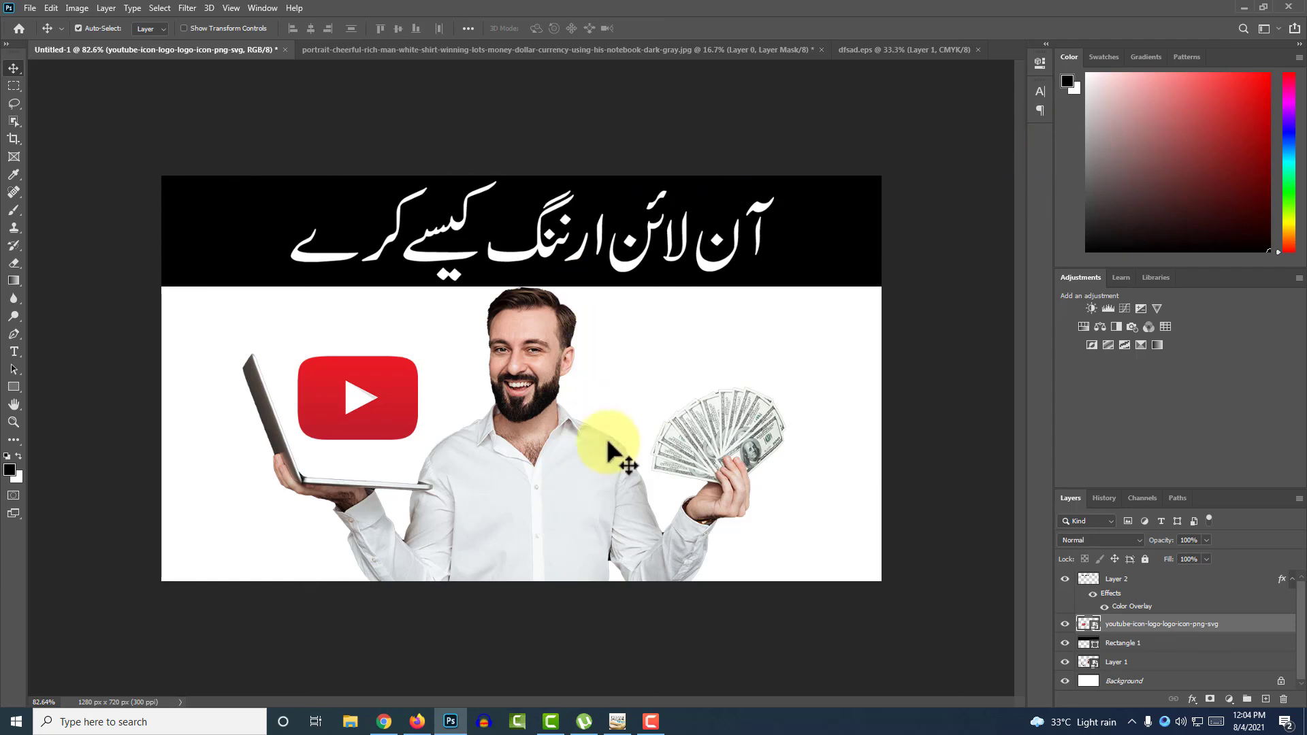
Step: Minimize the Photoshop, Chrome and InPage windows, switch to Firefox and examine the thumbnail designs among the YouTube channel's uploaded videos
left_click(1244, 7)
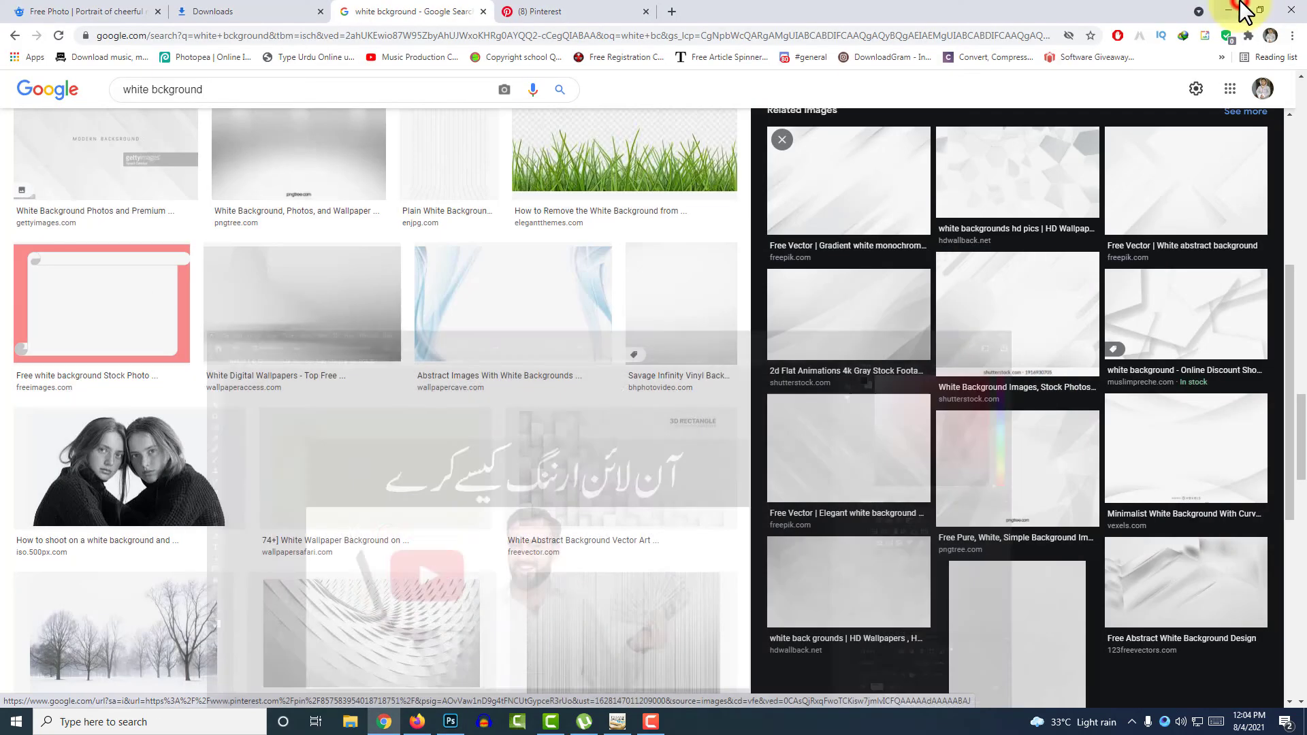
left_click(1227, 10)
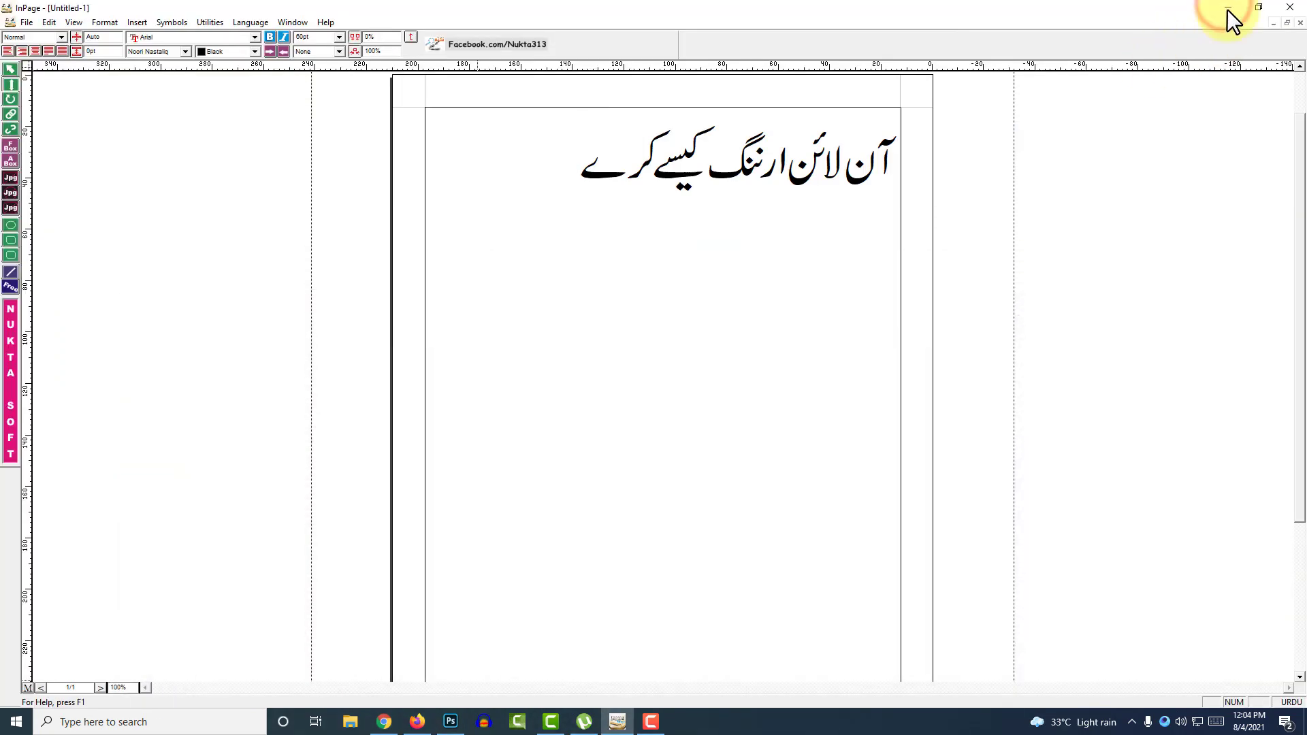
left_click(1227, 9)
left_click(427, 721)
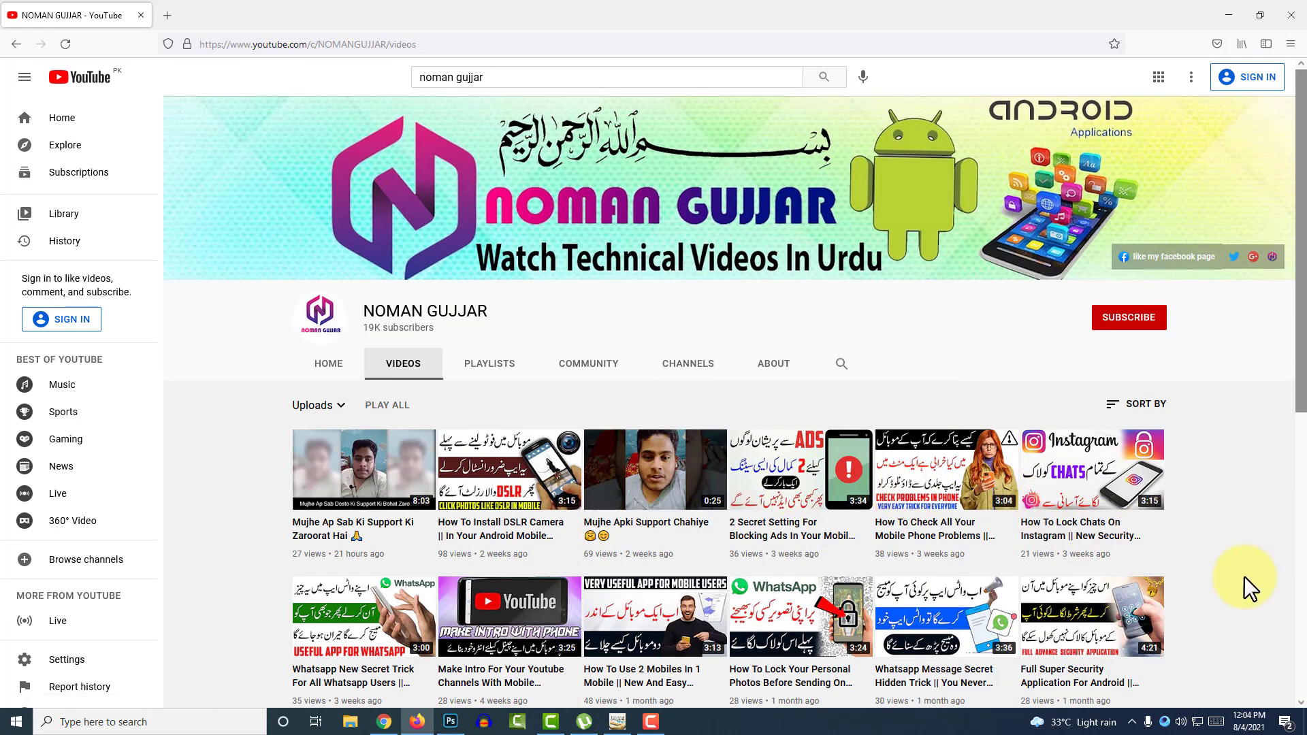
scroll(1266, 585, "down", 1)
scroll(1269, 585, "up", 1)
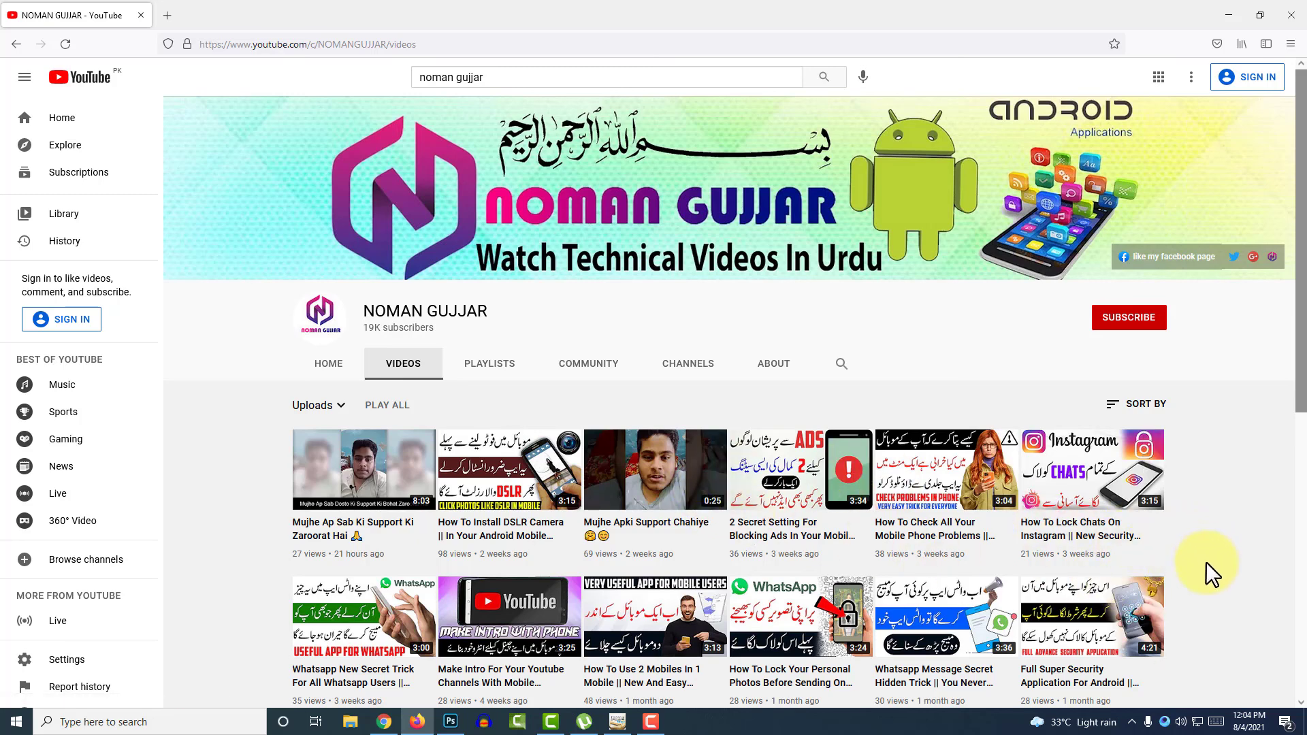
scroll(1172, 590, "down", 1)
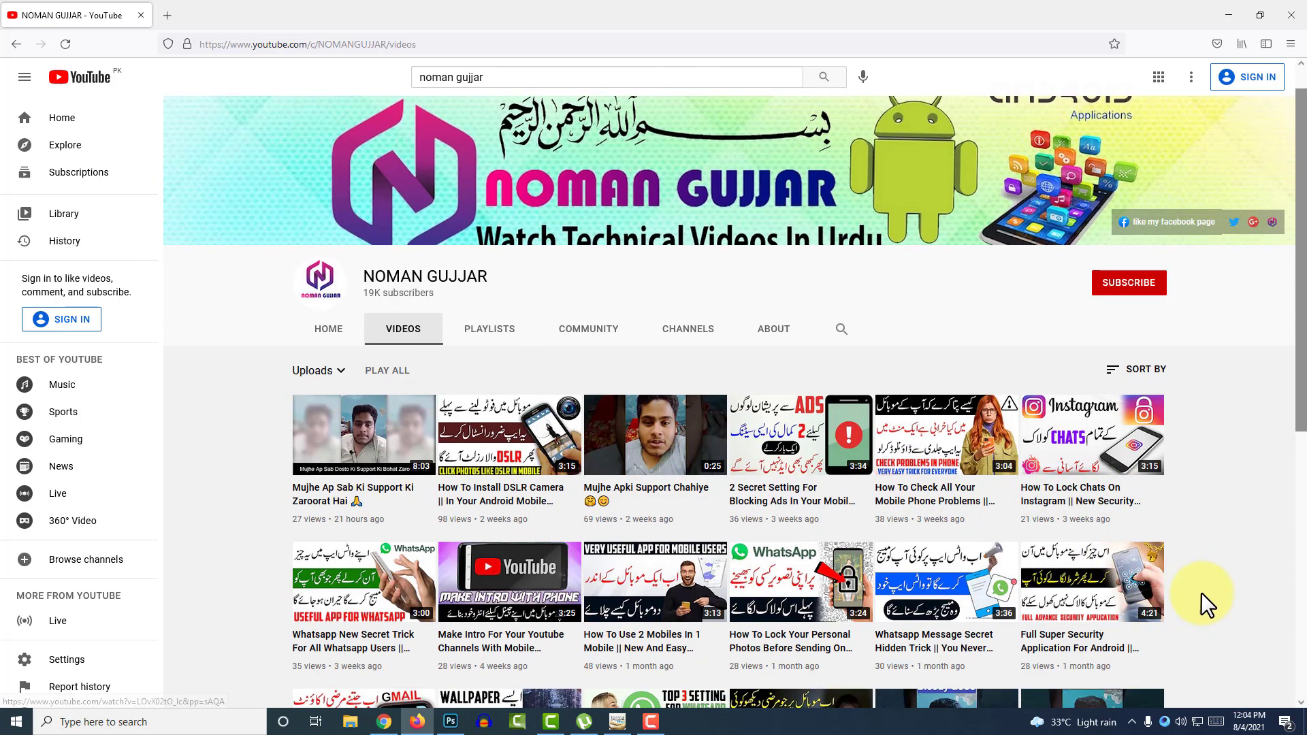
scroll(1198, 595, "up", 1)
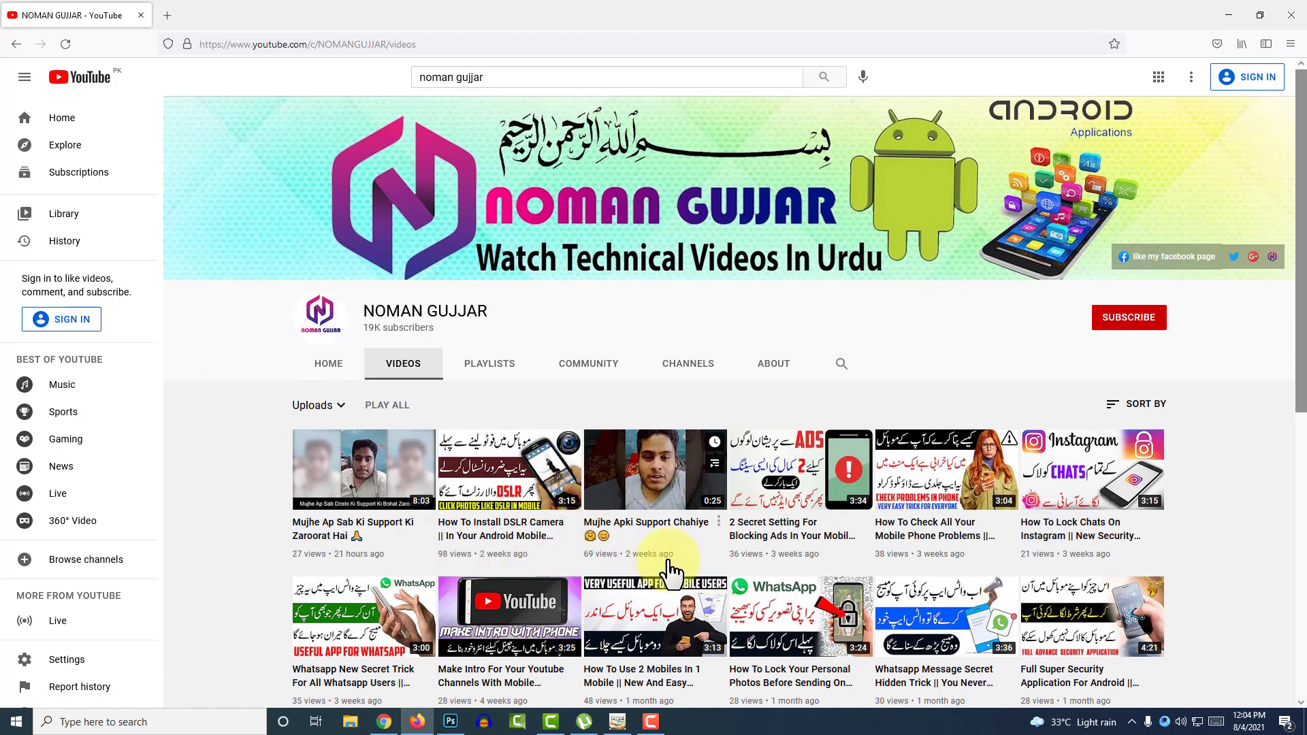